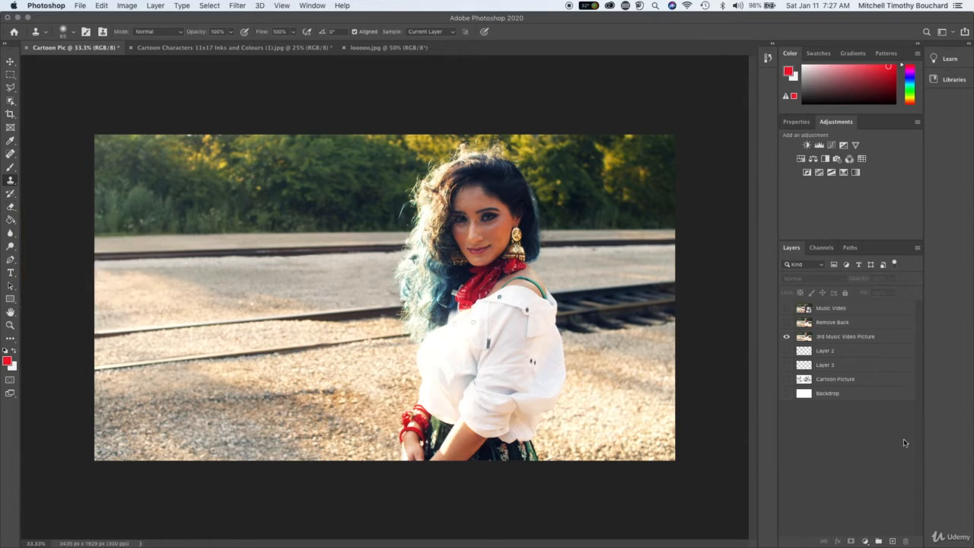
Compare the Music Video, Remove Back and 3rd Music Video Picture layers by toggling their visibility, leaving only 3rd Music Video Picture shown.
key("super+equal")
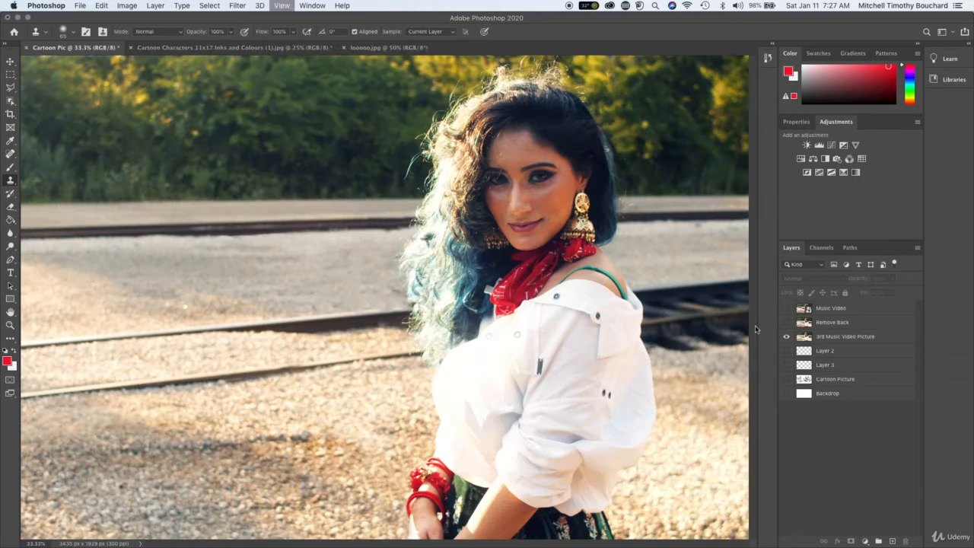
scroll(755, 328, "right", 2)
scroll(755, 325, "down", 2)
scroll(755, 325, "left", 1)
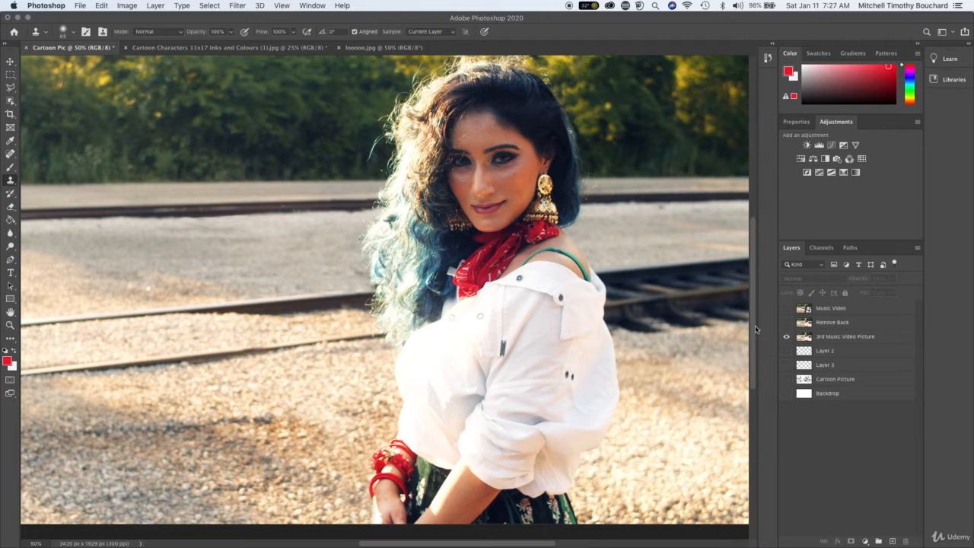
scroll(755, 325, "up", 3)
scroll(755, 325, "left", 1)
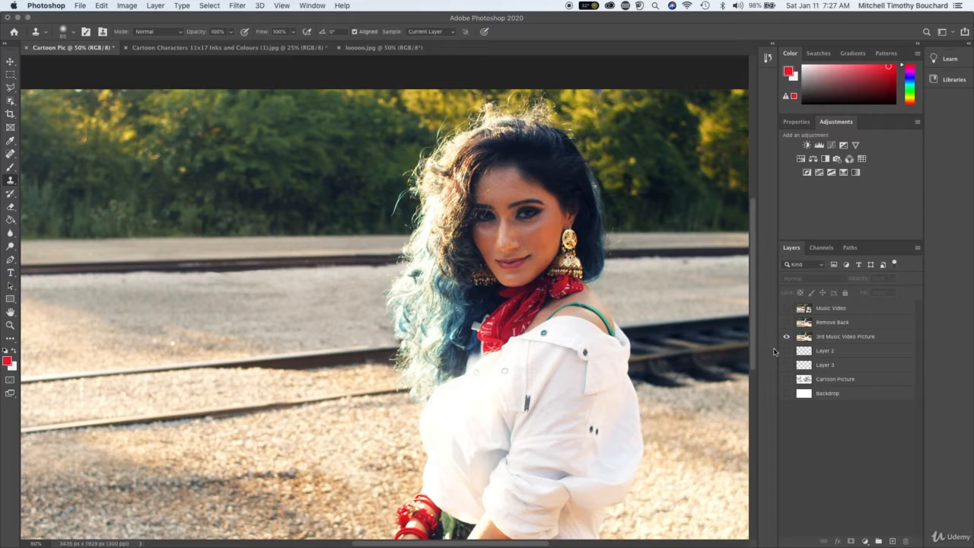
left_click(845, 435)
left_click(787, 322)
left_click(787, 308)
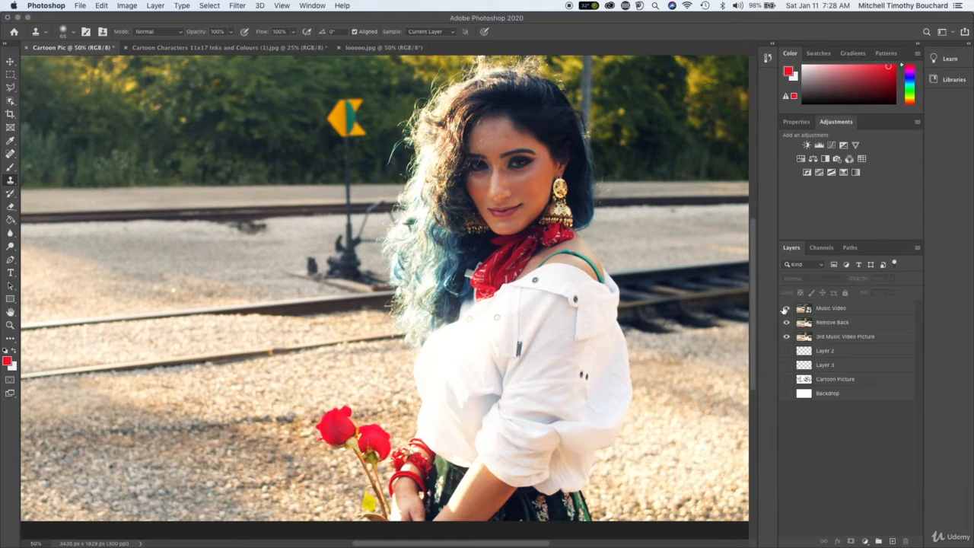
left_click(785, 309)
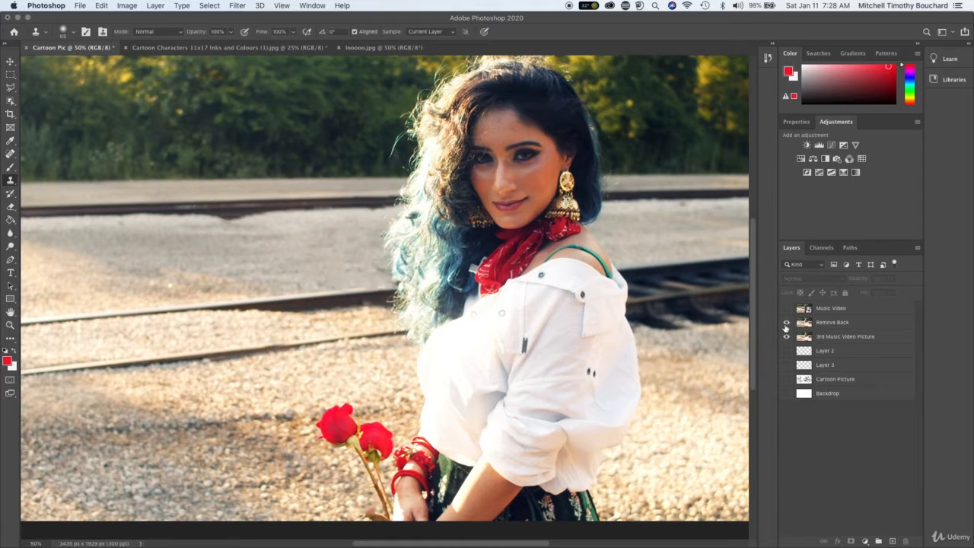
left_click(788, 324)
left_click(787, 336)
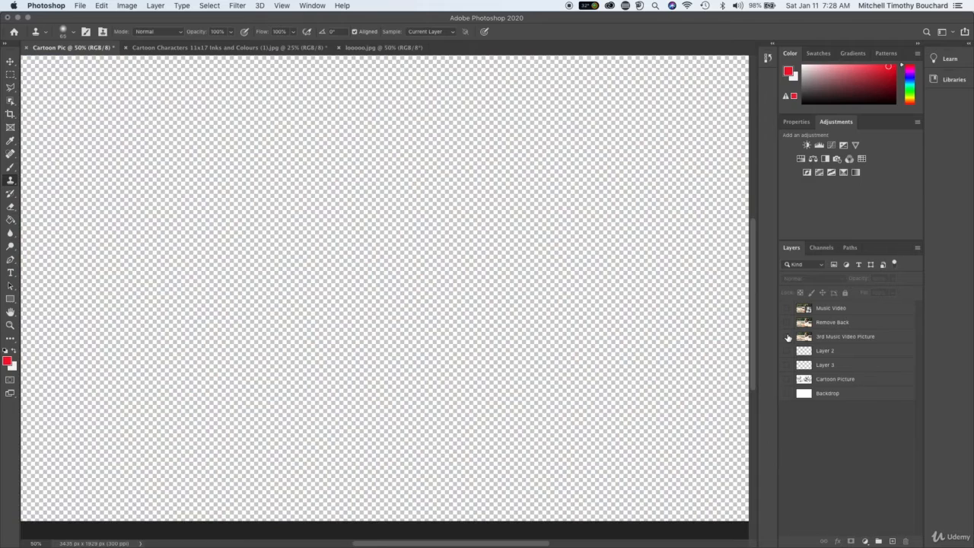
left_click(788, 336)
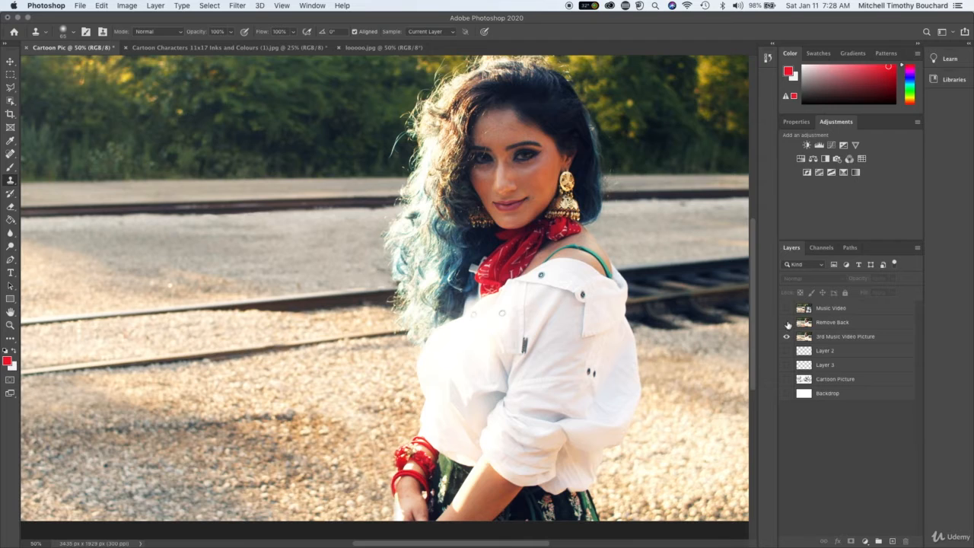
left_click(788, 323)
left_click(787, 323)
Select the 3rd Music Video Picture layer and set the Eraser tool's brush size to 100 px.
left_click(849, 340)
scroll(548, 254, "right", 3)
scroll(548, 255, "up", 1)
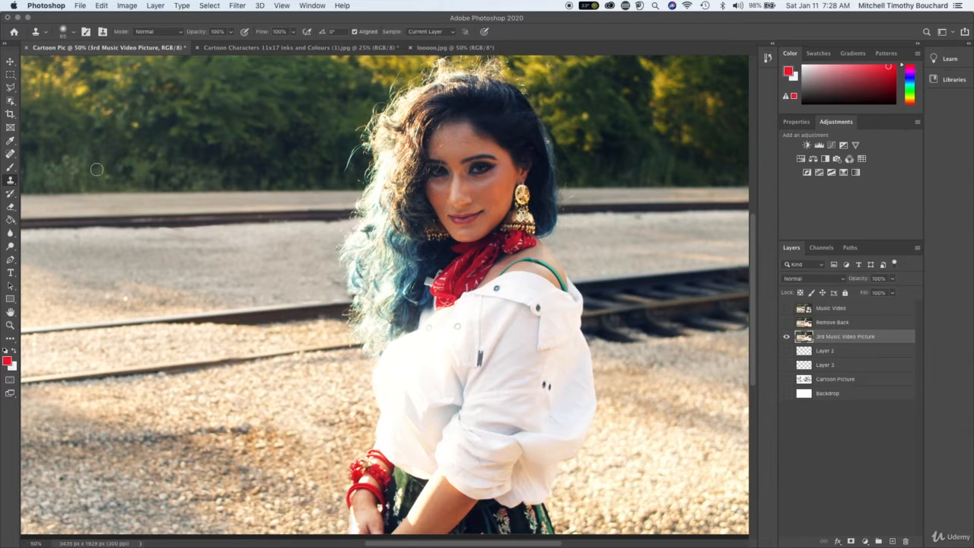
left_click(11, 206)
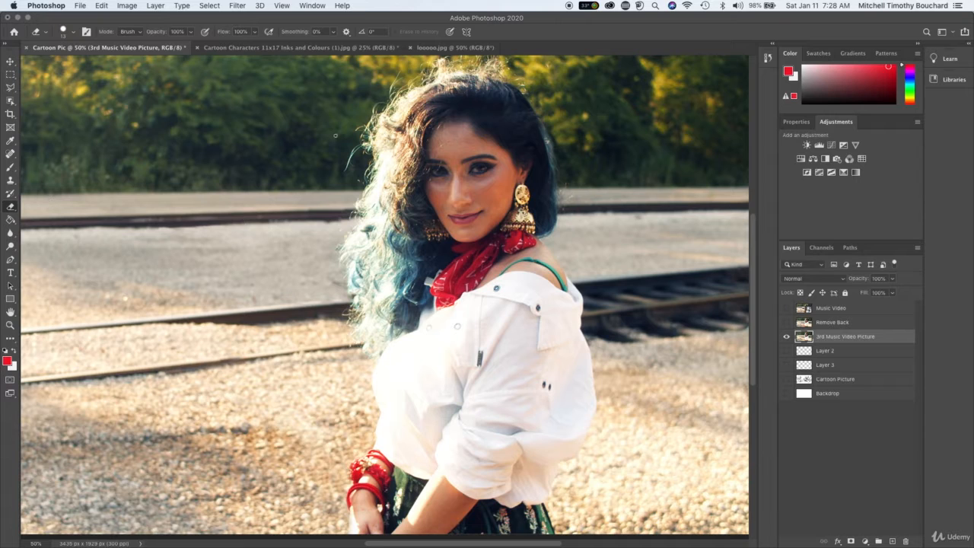
left_click(65, 31)
left_click_drag(64, 61, 89, 62)
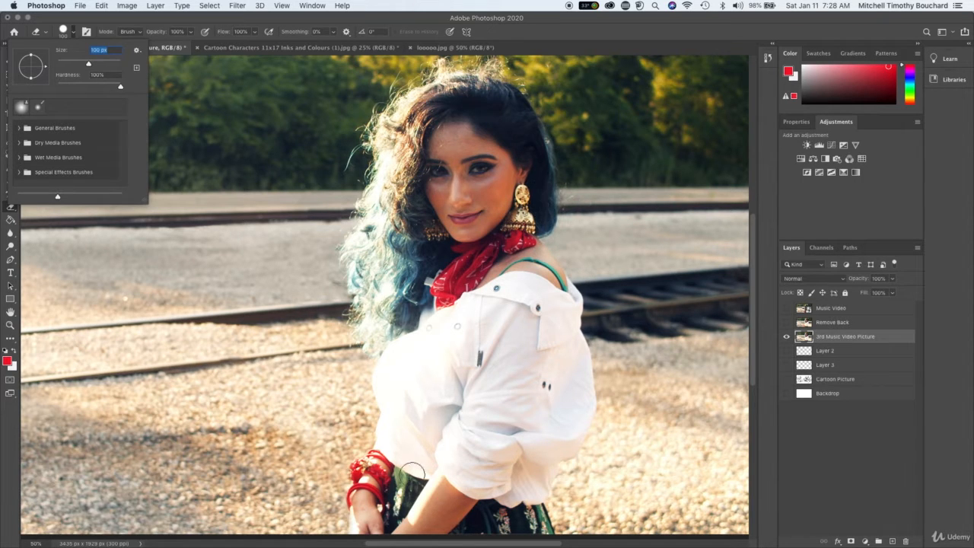
Erase the railway tracks and ground between the woman's shoulder and the photo's right edge.
scroll(411, 472, "down", 3)
scroll(411, 472, "up", 5)
scroll(411, 472, "left", 3)
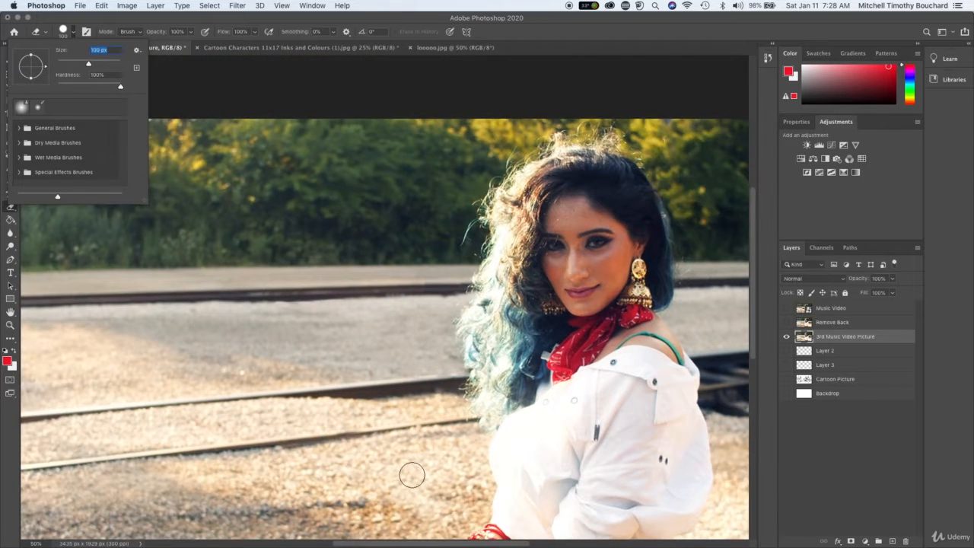
scroll(412, 475, "right", 2)
scroll(412, 475, "up", 1)
scroll(412, 474, "right", 6)
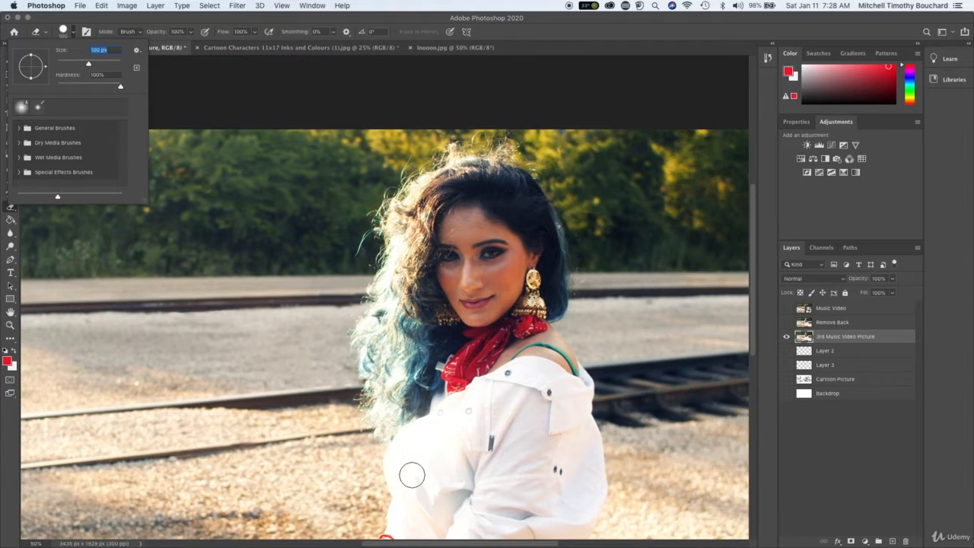
scroll(539, 308, "down", 3)
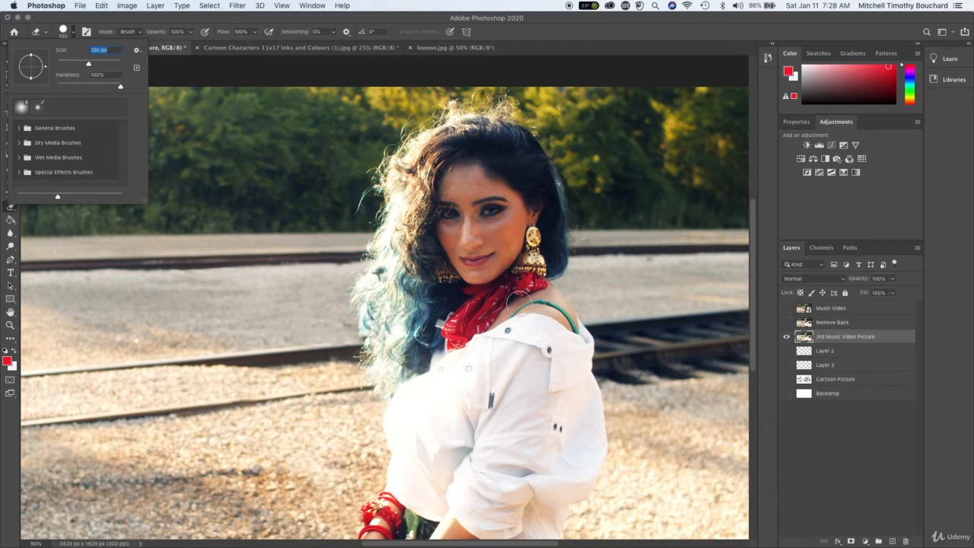
scroll(633, 330, "right", 4)
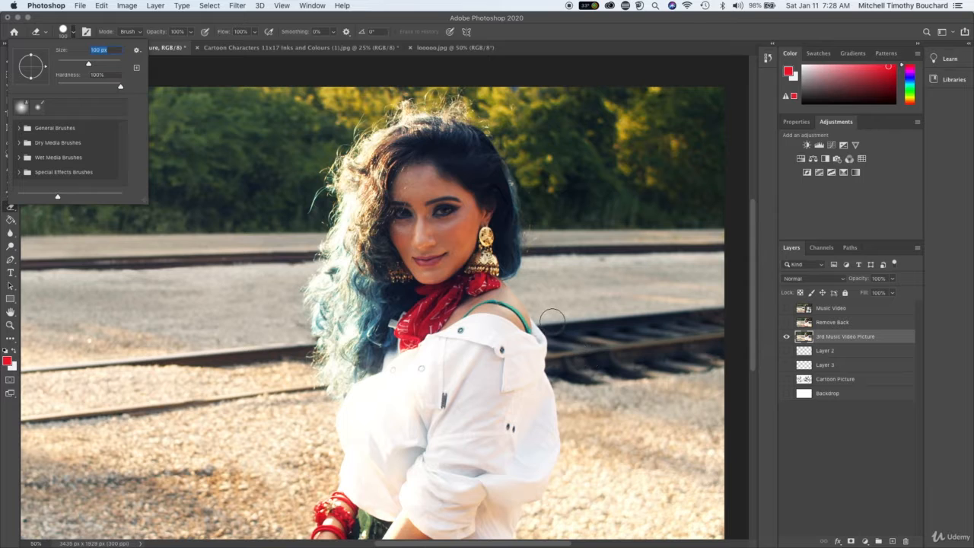
mouse_move(552, 319)
left_mouse_down()
mouse_move(572, 386)
mouse_move(564, 319)
mouse_move(584, 377)
mouse_move(575, 316)
mouse_move(628, 387)
mouse_move(596, 318)
mouse_move(638, 336)
mouse_move(644, 371)
mouse_move(676, 354)
mouse_move(635, 313)
mouse_move(675, 364)
mouse_move(661, 341)
mouse_move(656, 366)
mouse_move(687, 332)
mouse_move(687, 294)
mouse_move(655, 312)
mouse_move(738, 303)
mouse_move(667, 331)
mouse_move(737, 333)
mouse_move(681, 363)
mouse_move(736, 366)
mouse_move(633, 386)
mouse_move(595, 378)
mouse_move(590, 392)
mouse_move(573, 391)
mouse_move(561, 351)
mouse_move(562, 372)
mouse_move(602, 377)
left_mouse_up()
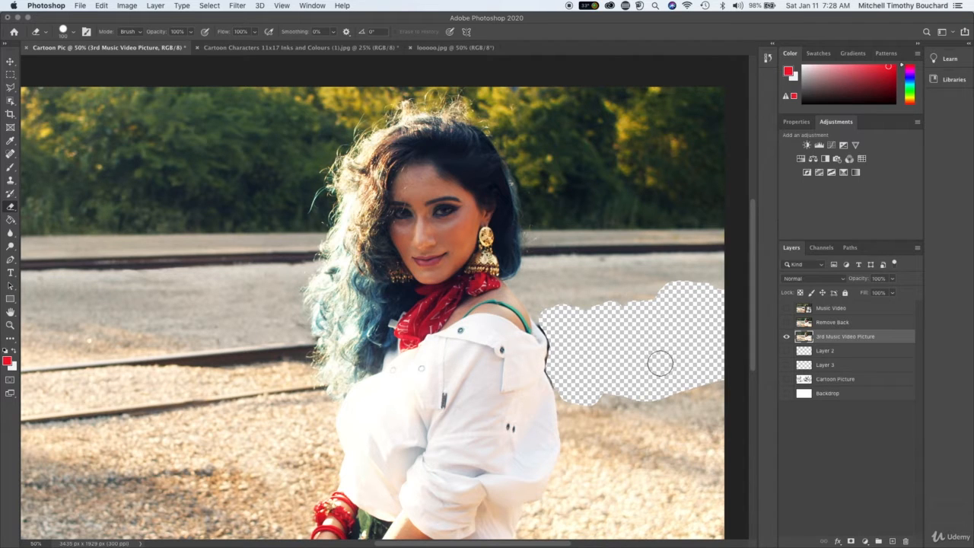
Erase the patch of background just above and behind the woman's bare shoulder, down to the already erased area.
scroll(660, 363, "left", 2)
scroll(660, 363, "up", 1)
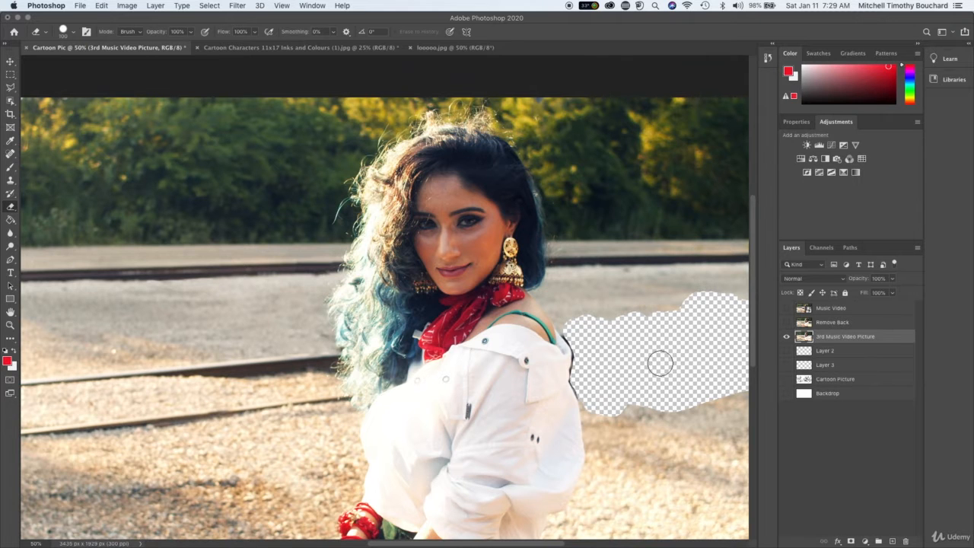
key("super+equal")
key("super+equal")
key("super+minus")
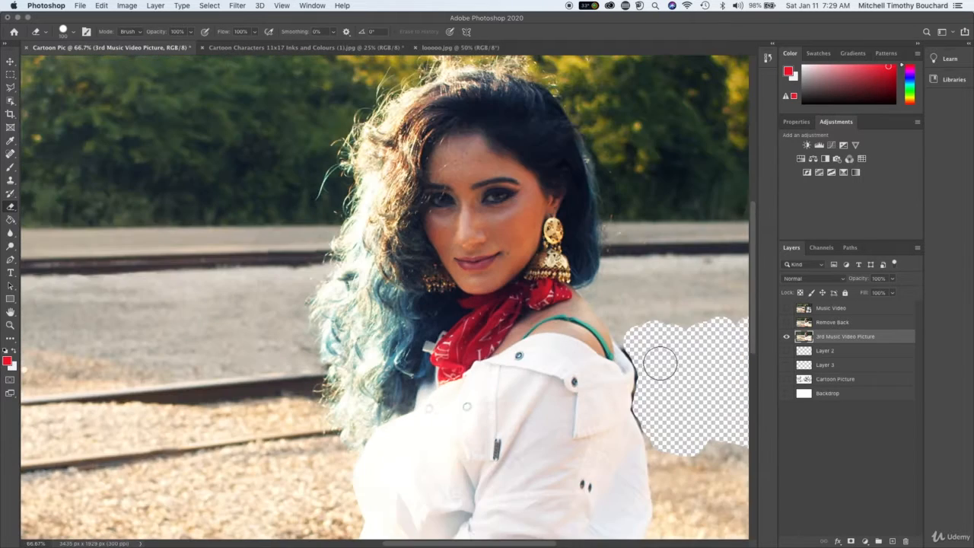
scroll(660, 363, "up", 10)
scroll(660, 363, "right", 2)
scroll(595, 329, "down", 9)
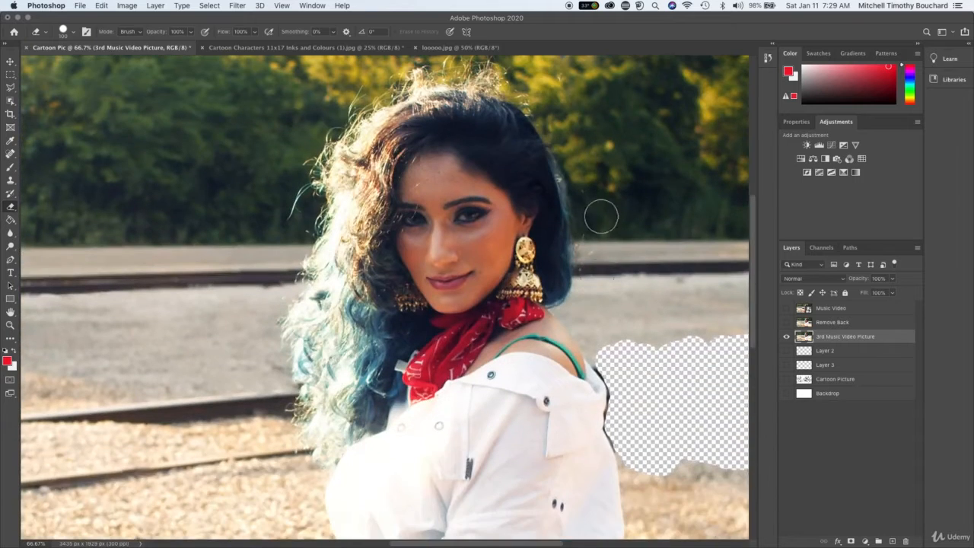
scroll(645, 288, "down", 4)
scroll(645, 288, "right", 2)
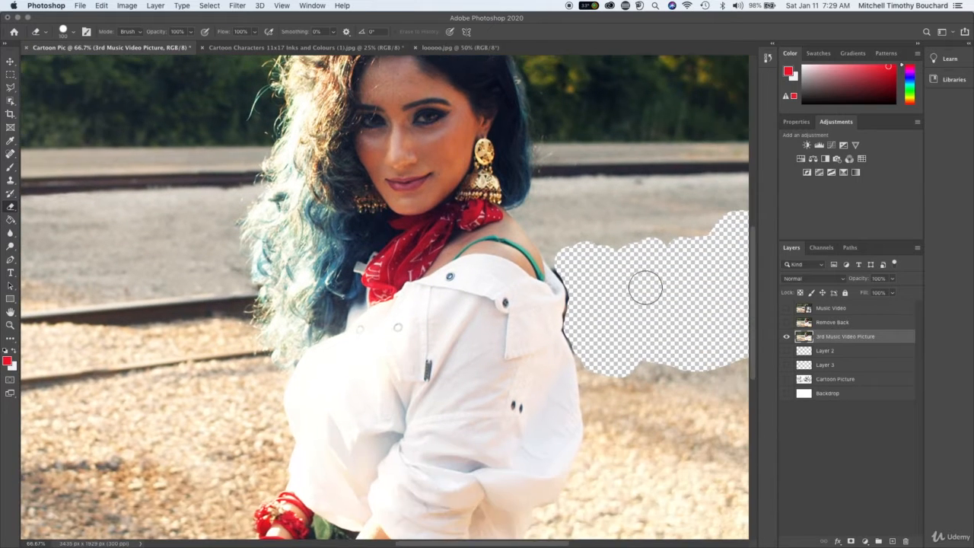
key("bracketright")
key("bracketright")
left_click_drag(543, 225, 583, 297)
key("bracketleft")
key("bracketleft")
key("bracketright")
key("bracketright")
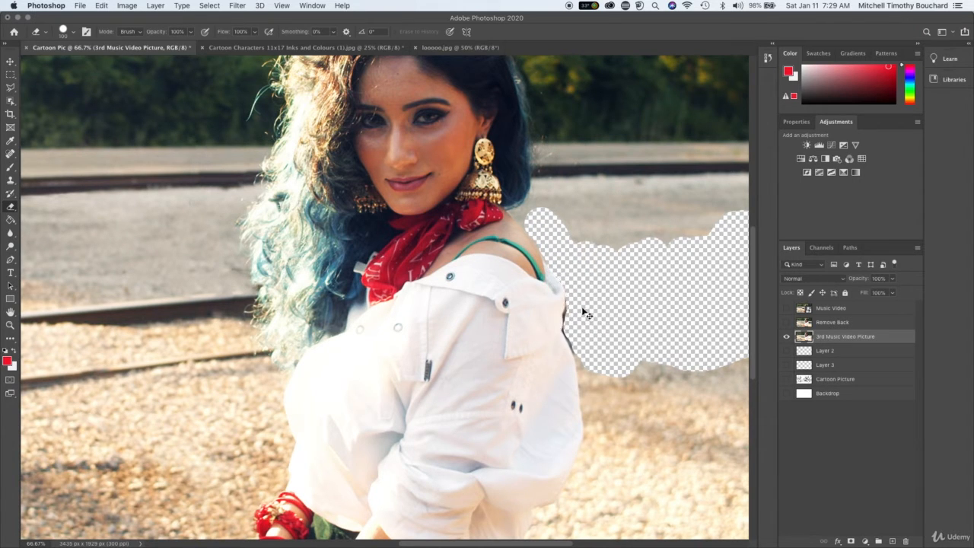
Erase the leftover background close along the outline of the shoulder and the upper back of the shirt.
key("super+plus")
key("super+plus")
scroll(582, 308, "up", 4)
scroll(582, 308, "right", 5)
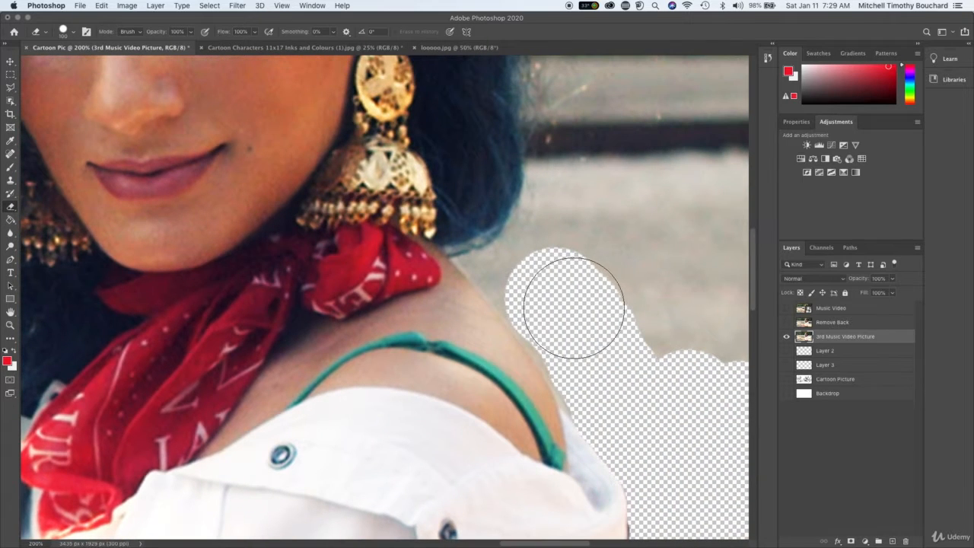
left_click_drag(562, 308, 595, 367)
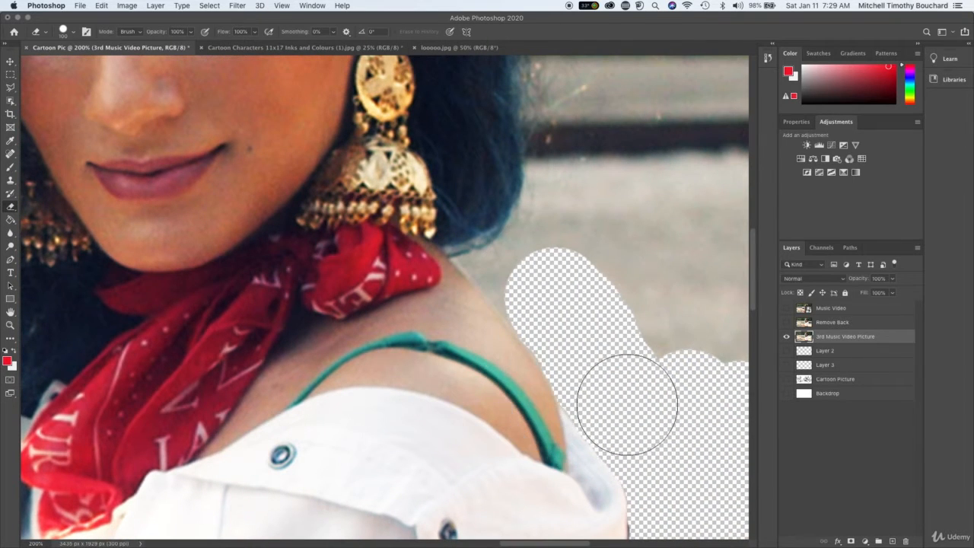
scroll(616, 398, "down", 6)
scroll(615, 398, "right", 3)
mouse_move(526, 274)
left_mouse_down()
mouse_move(521, 356)
mouse_move(518, 348)
mouse_move(575, 443)
left_mouse_up()
Reduce the eraser size to 27 px and erase the background along the outer edge of the white sleeve.
scroll(574, 441, "right", 4)
scroll(574, 441, "down", 2)
right_click(463, 348)
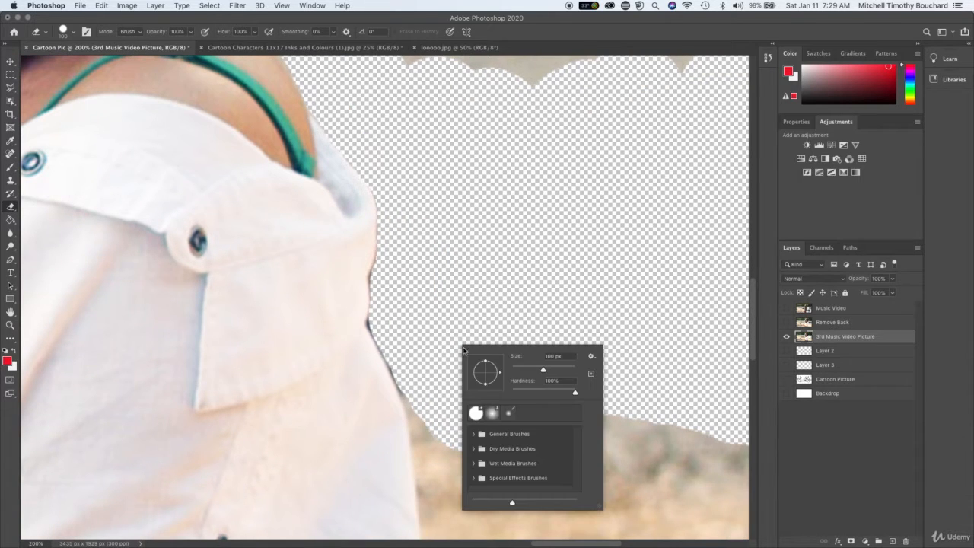
left_click_drag(530, 369, 520, 370)
mouse_move(381, 326)
left_mouse_down()
mouse_move(384, 278)
mouse_move(382, 335)
mouse_move(441, 443)
left_mouse_up()
scroll(441, 444, "down", 10)
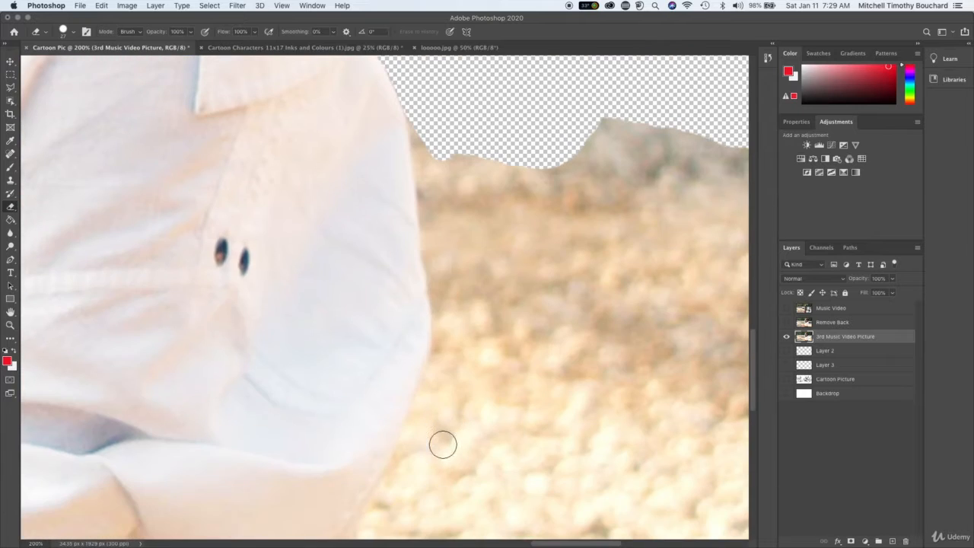
mouse_move(415, 137)
left_mouse_down()
mouse_move(417, 107)
mouse_move(457, 308)
left_mouse_up()
Enlarge the eraser to 172 px and erase the gravel beside the sleeve, below the already erased area.
key("super+minus")
key("super+minus")
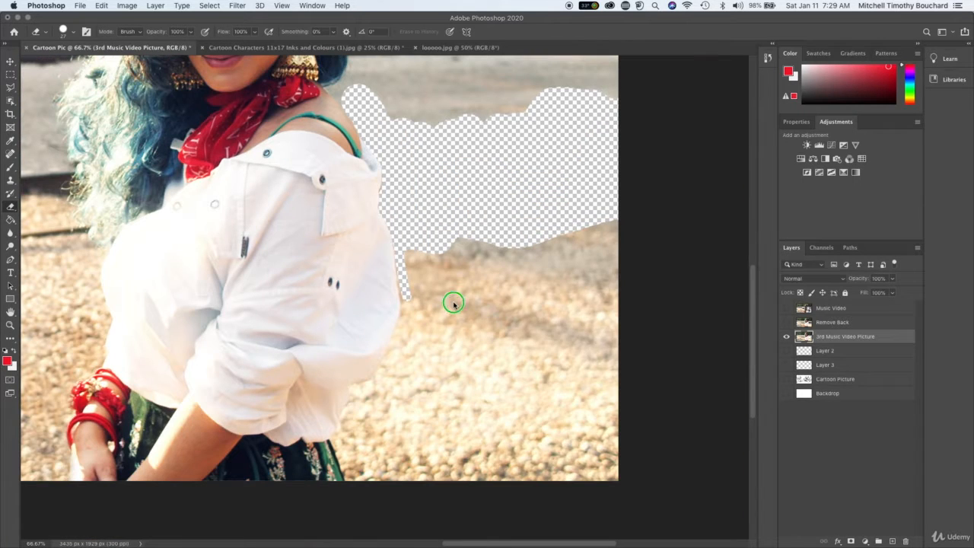
right_click(453, 303)
left_click_drag(508, 327, 554, 327)
left_click(497, 279)
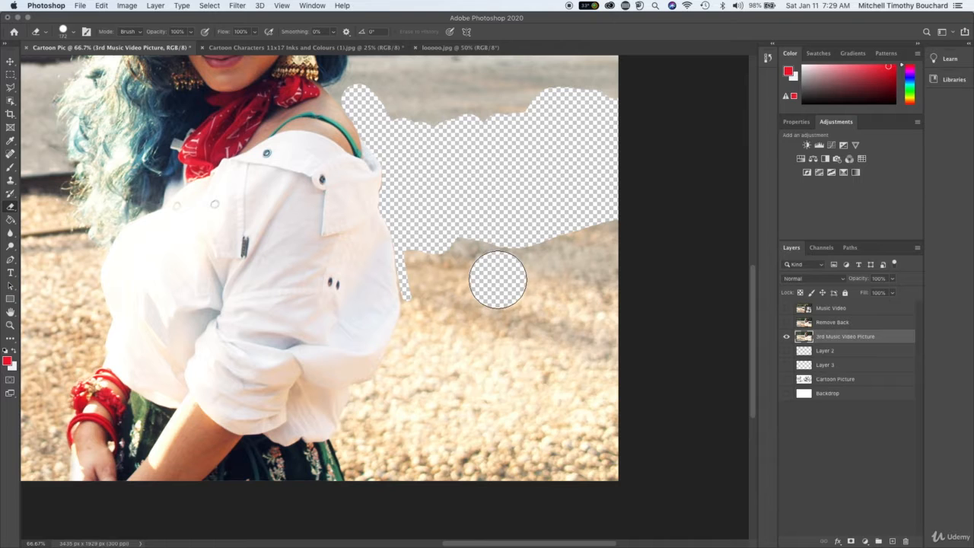
mouse_move(487, 254)
left_mouse_down()
mouse_move(429, 259)
mouse_move(413, 374)
mouse_move(413, 359)
mouse_move(359, 435)
mouse_move(371, 456)
mouse_move(398, 449)
mouse_move(561, 464)
mouse_move(413, 424)
mouse_move(487, 320)
left_mouse_up()
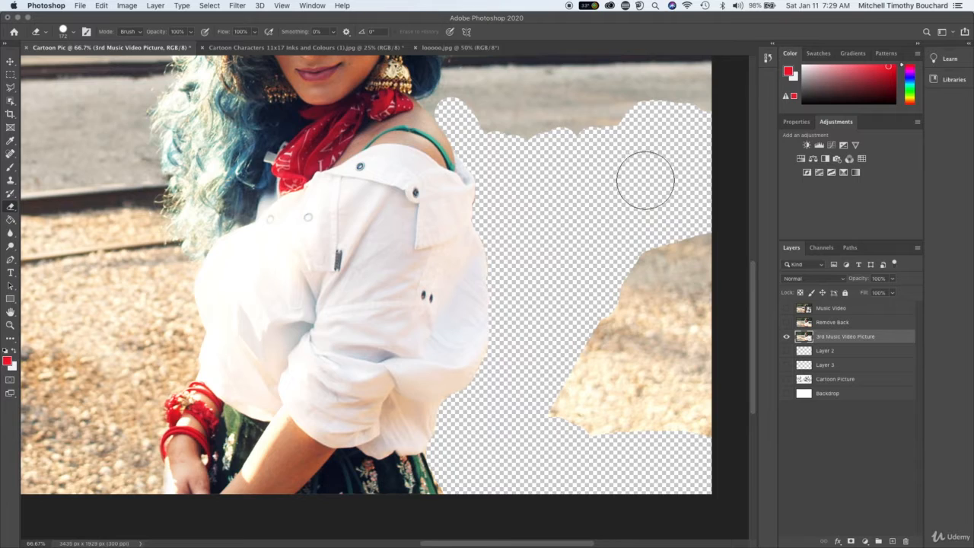
Extend the erased area upward behind the shoulder and down along the photo's right edge.
key("bracketright")
key("bracketright")
key("super+minus")
key("super+minus")
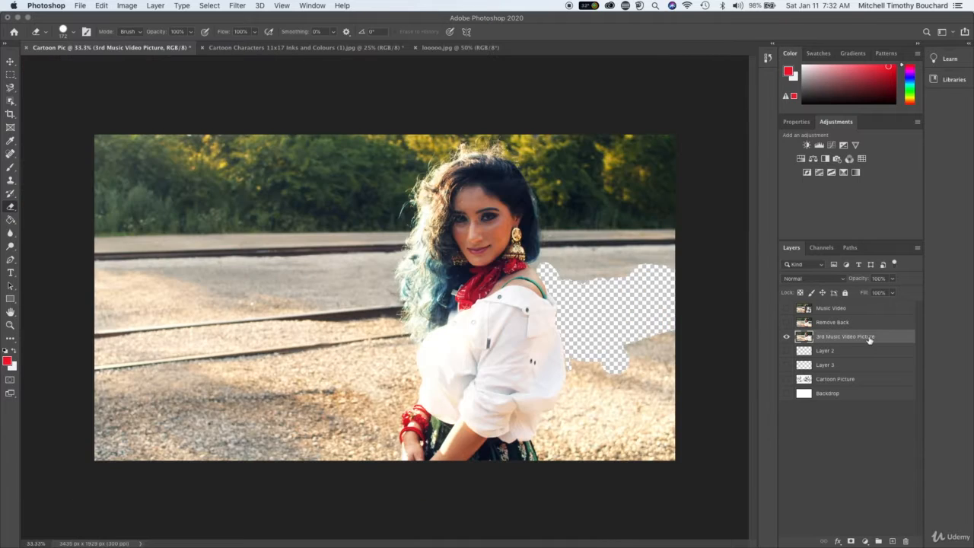
key("bracketright")
mouse_move(609, 278)
left_mouse_down()
mouse_move(560, 263)
mouse_move(662, 272)
mouse_move(686, 354)
left_mouse_up()
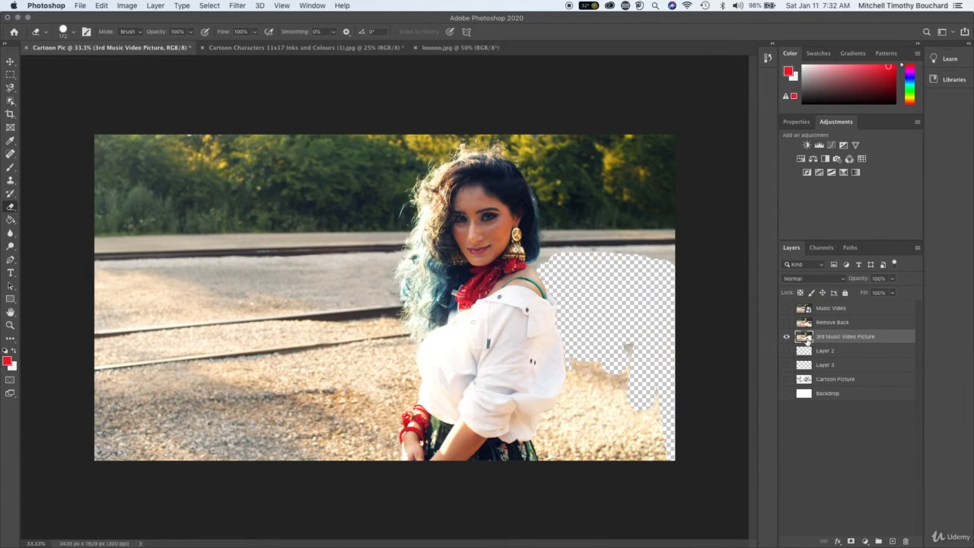
Show the Backdrop layer and erase the remaining gravel between the sleeve and skirt and the photo's lower-right corner.
left_click(787, 394)
mouse_move(637, 322)
left_mouse_down()
mouse_move(626, 446)
mouse_move(671, 421)
mouse_move(668, 387)
mouse_move(664, 447)
left_mouse_up()
key("bracketleft")
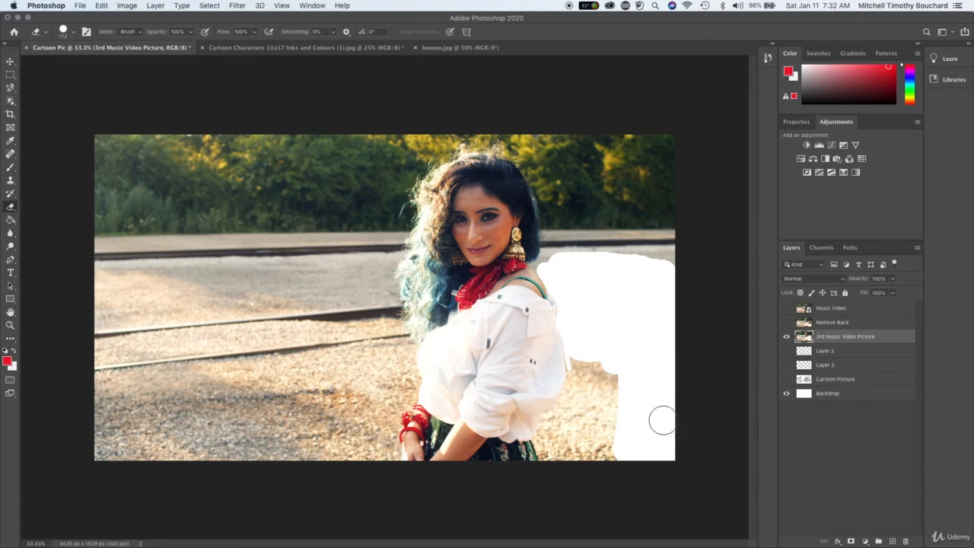
key("bracketright")
key("bracketright")
mouse_move(637, 365)
left_mouse_down()
mouse_move(597, 494)
mouse_move(614, 356)
mouse_move(586, 363)
mouse_move(577, 349)
mouse_move(566, 416)
mouse_move(549, 421)
mouse_move(596, 384)
mouse_move(600, 406)
mouse_move(578, 474)
mouse_move(571, 433)
mouse_move(546, 444)
left_mouse_up()
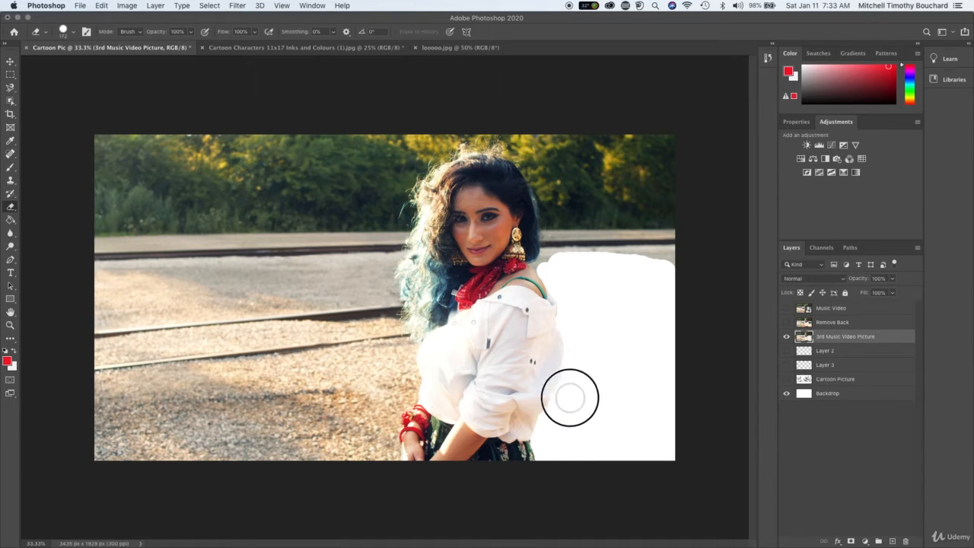
Erase the ground behind the woman up to the far rail beside her hair, and deselect the layer.
mouse_move(595, 336)
left_mouse_down()
mouse_move(648, 299)
mouse_move(678, 244)
mouse_move(564, 244)
left_mouse_up()
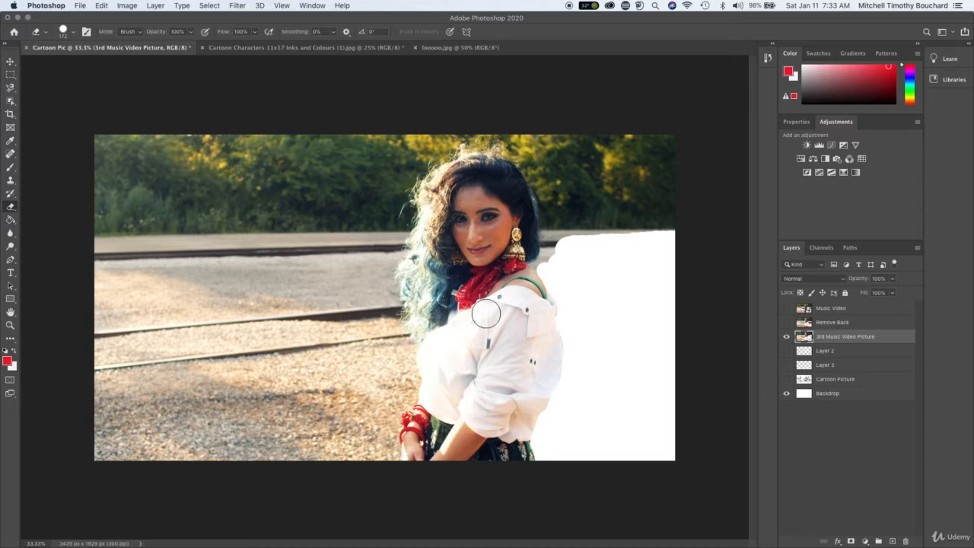
left_click_drag(561, 268, 584, 263)
left_click(830, 456)
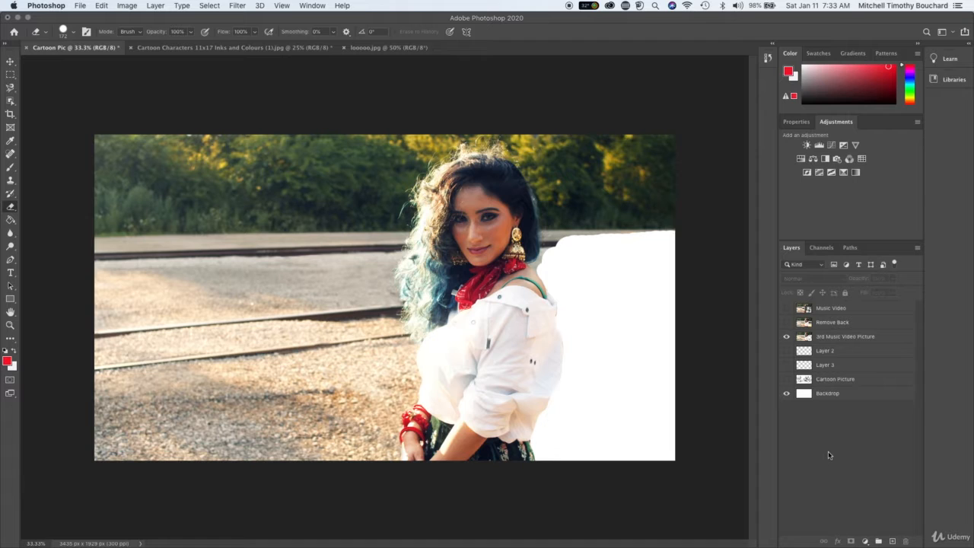
Show the Cartoon Picture layer, hide the 3rd Music Video Picture layer, and make Cartoon Picture the active layer.
left_click(786, 379)
left_click(787, 337)
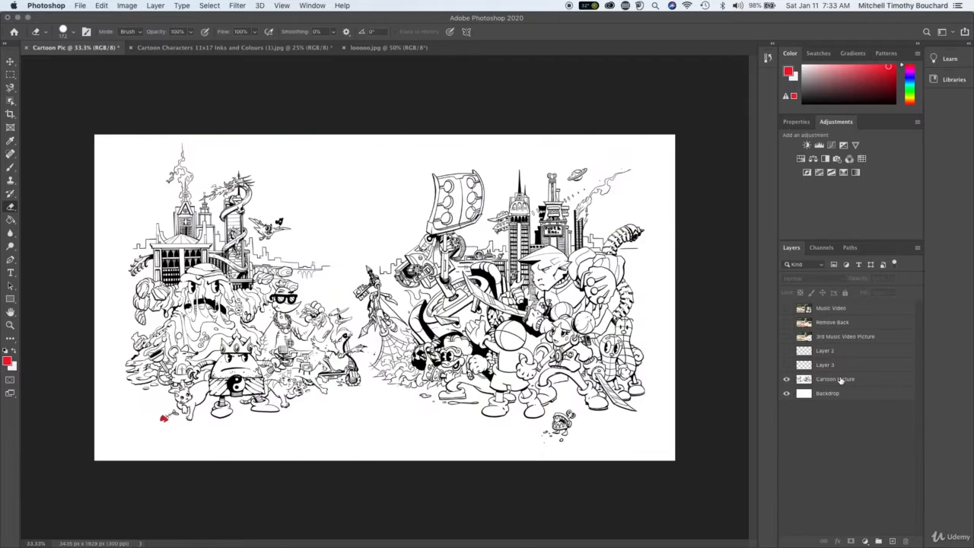
left_click(835, 379)
key("super+plus")
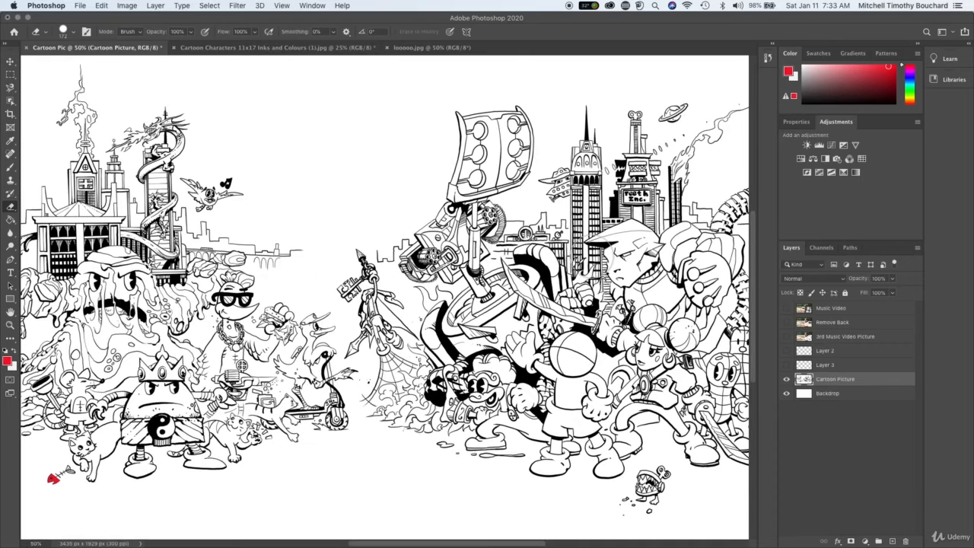
Try erasing the winged creature beside the dragon tower on the Cartoon Picture layer, undo it, and hide the 3rd Music Video Picture layer again.
scroll(385, 261, "left", 5)
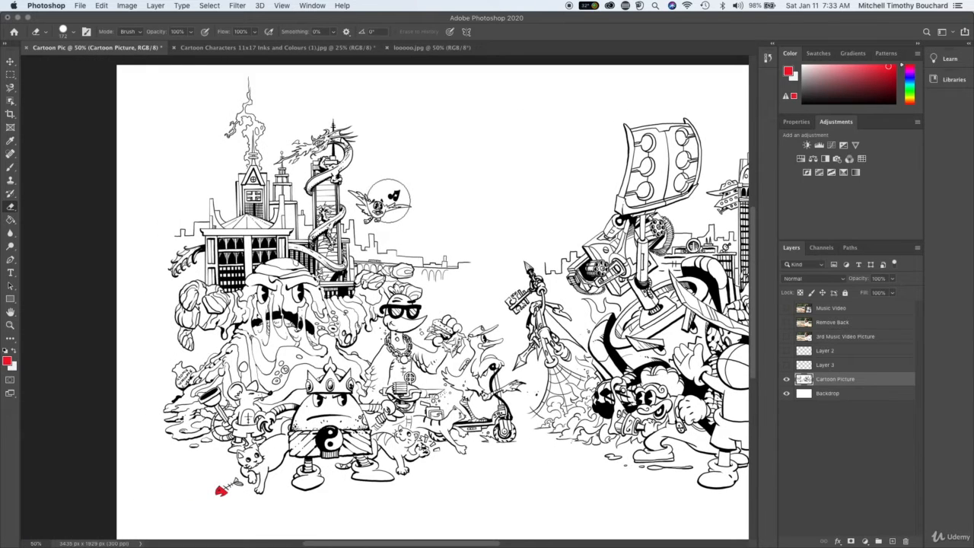
mouse_move(389, 201)
left_mouse_down()
mouse_move(366, 193)
mouse_move(374, 207)
left_mouse_up()
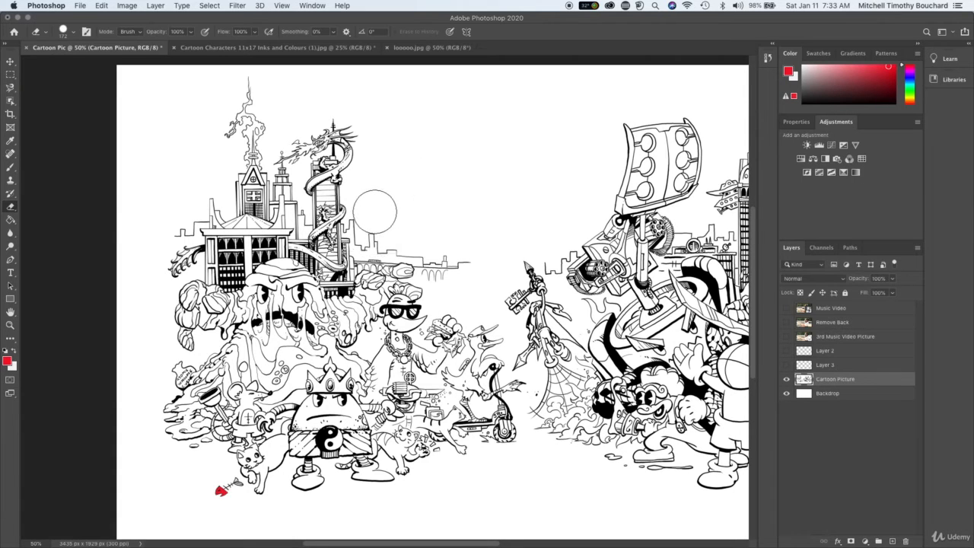
key("super+z")
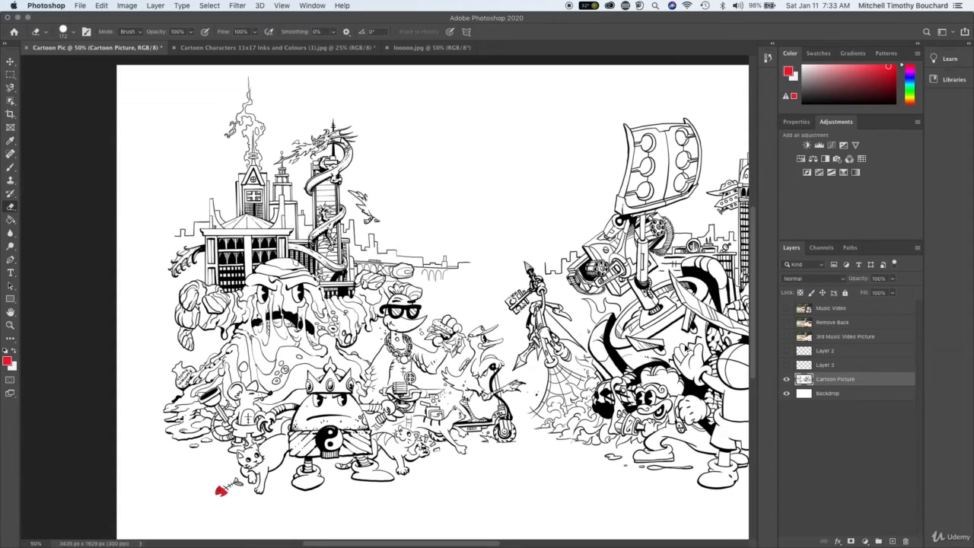
key("super+z")
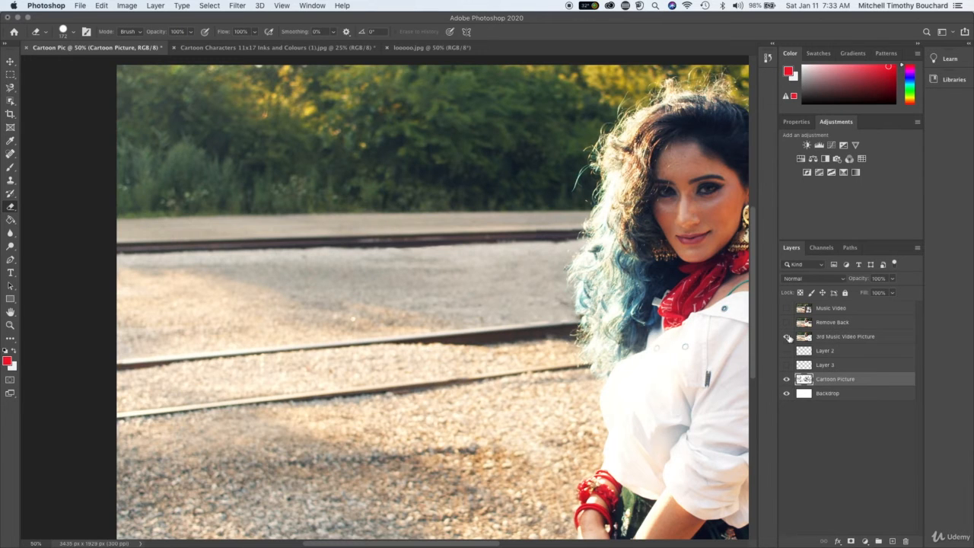
left_click(786, 336)
Duplicate the Cartoon Picture layer as "Cartoon Picture #2" and hide the original Cartoon Picture layer.
key("super+minus")
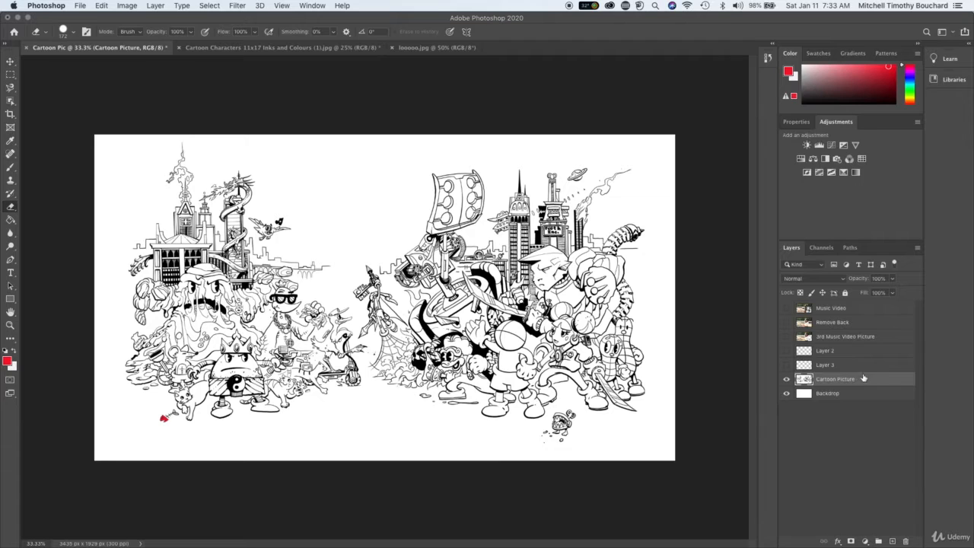
right_click(863, 378)
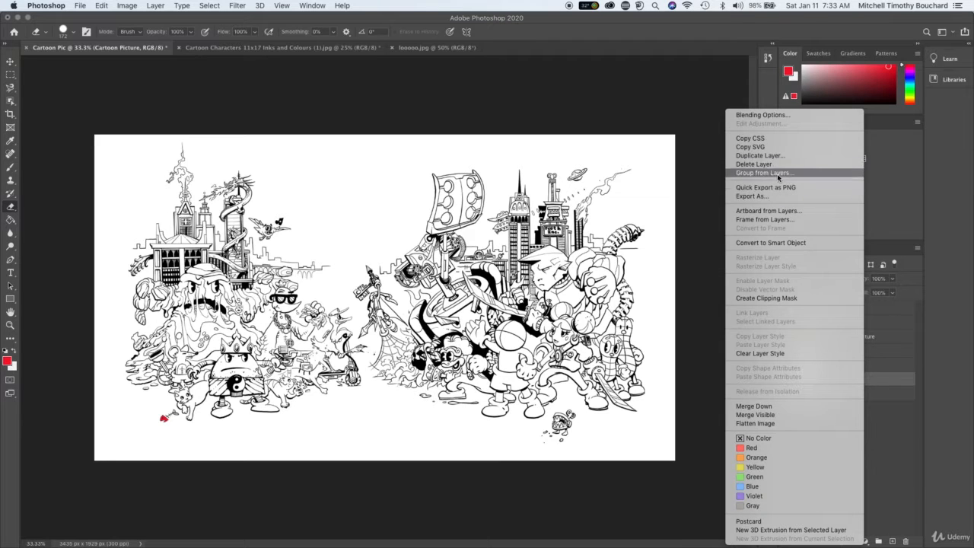
left_click(761, 155)
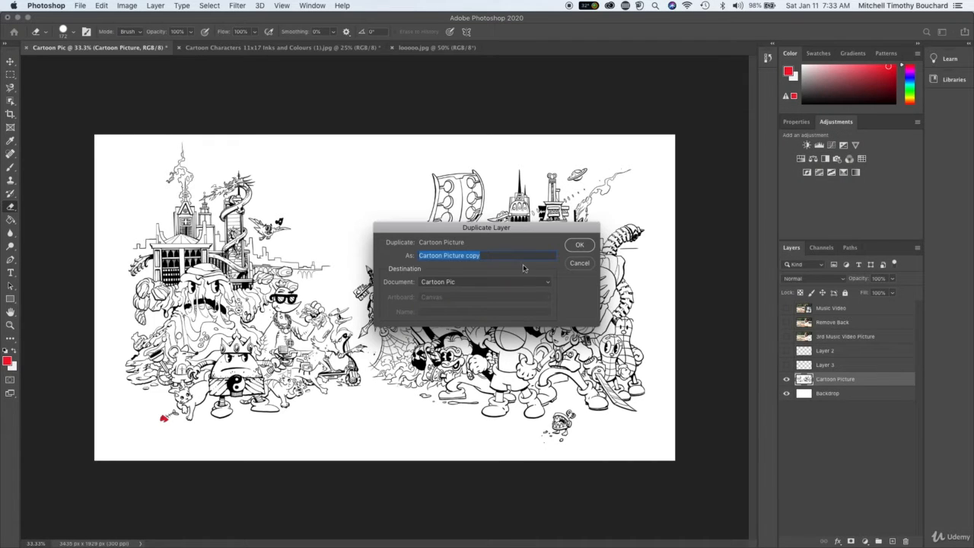
left_click(506, 255)
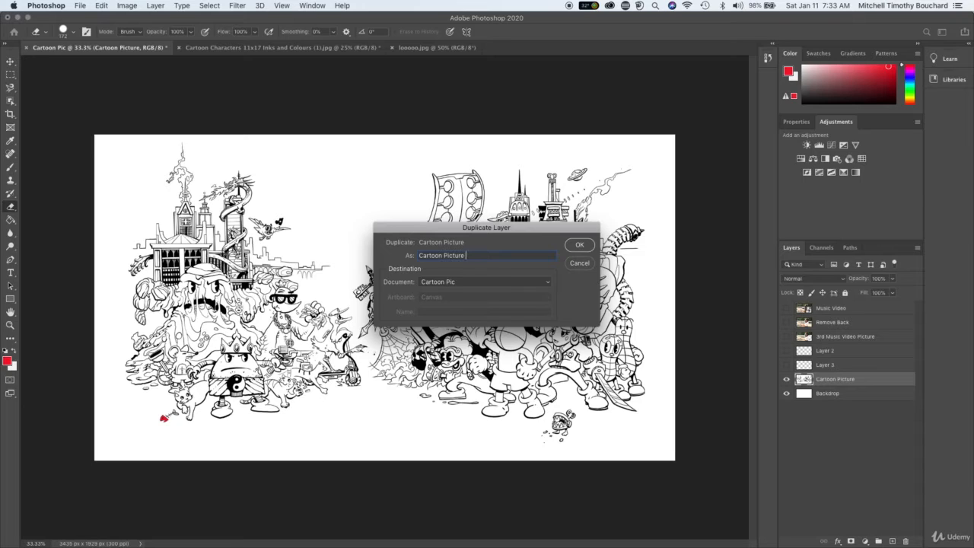
key("Return")
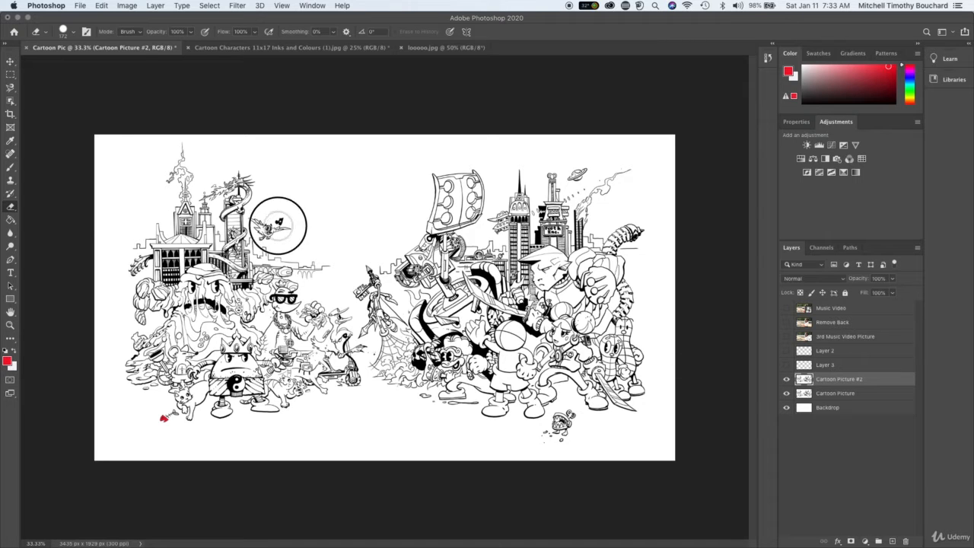
left_click(787, 351)
left_click(787, 393)
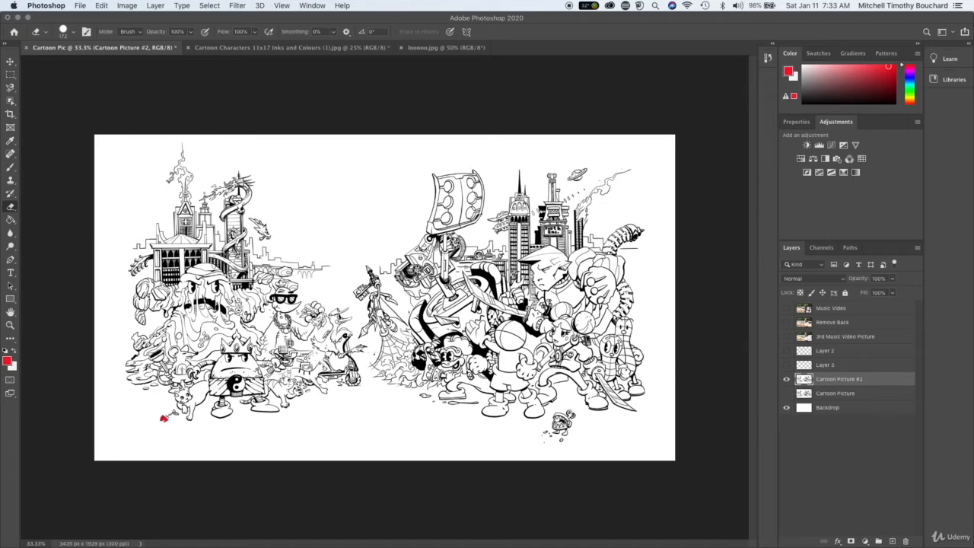
Erase the winged creature beside the dragon tower on the Cartoon Picture #2 layer.
key("super+plus")
scroll(413, 278, "left", 5)
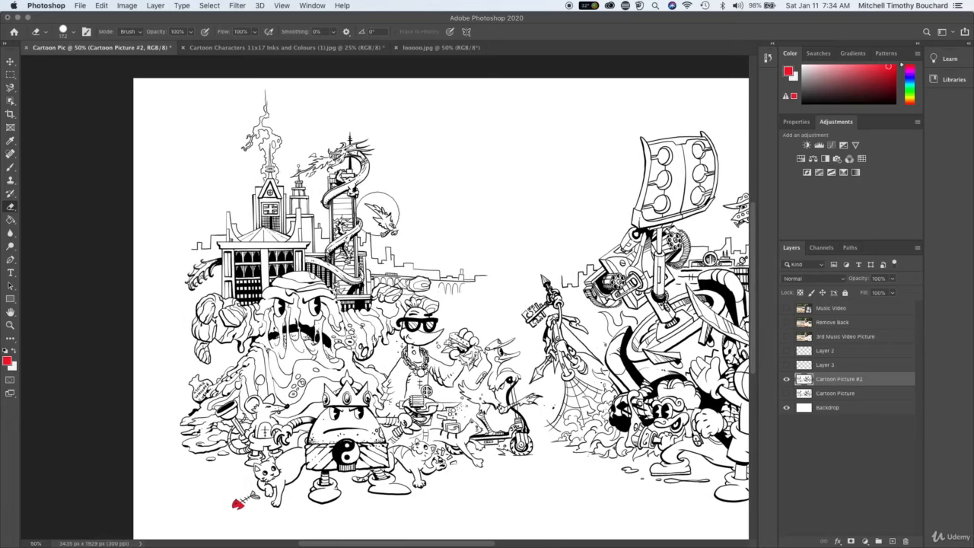
left_click_drag(379, 213, 387, 218)
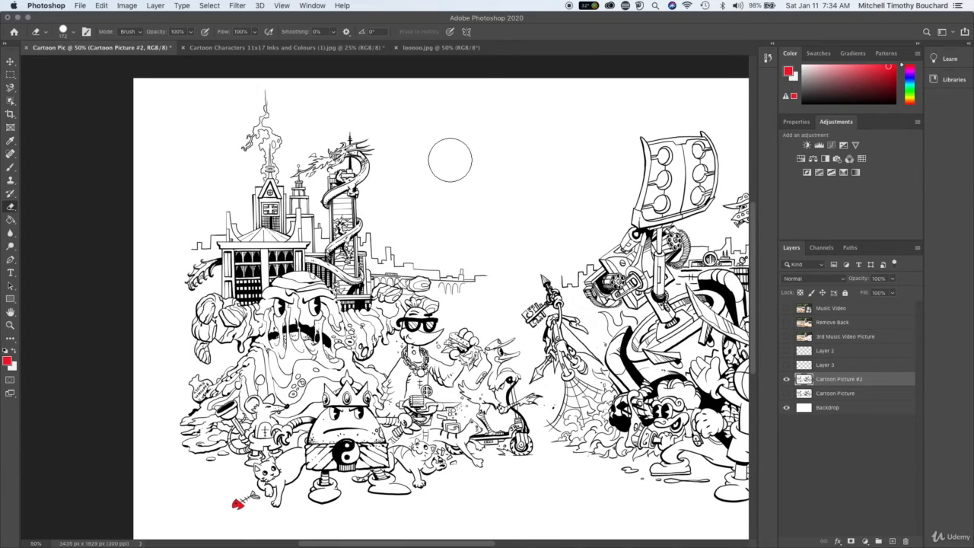
Erase the ringed planet in the sky and the smoke trail rising beside the Teeth Inc. building.
scroll(450, 160, "down", 5)
scroll(449, 160, "right", 5)
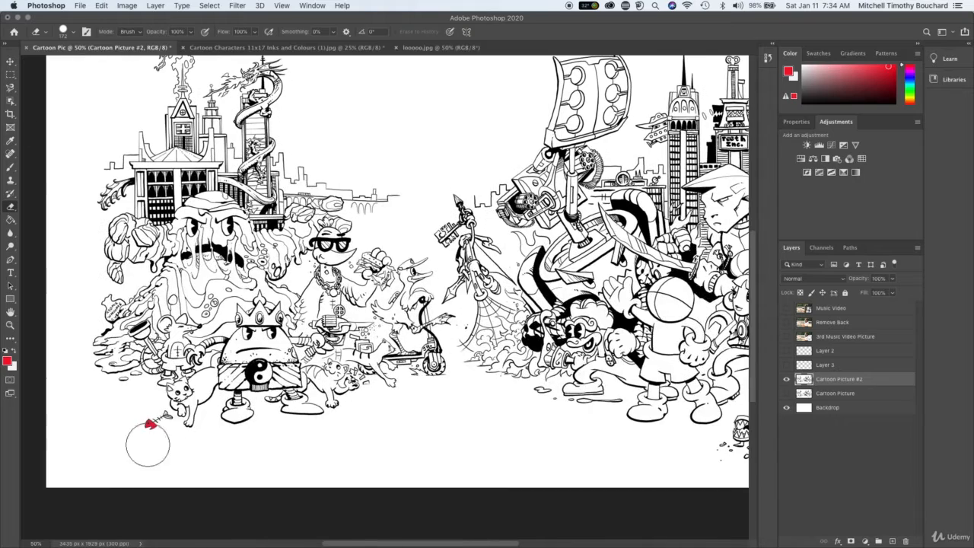
scroll(413, 459, "right", 10)
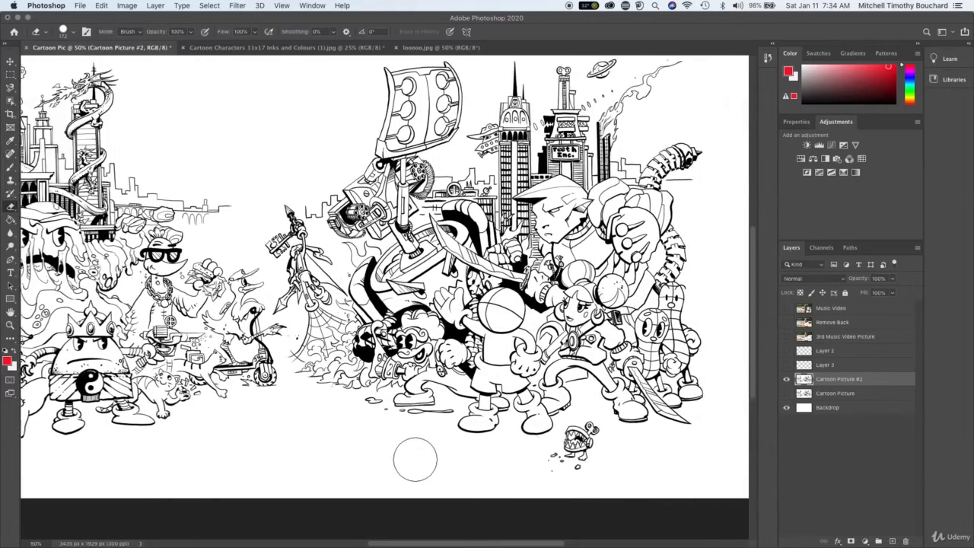
key("bracketright")
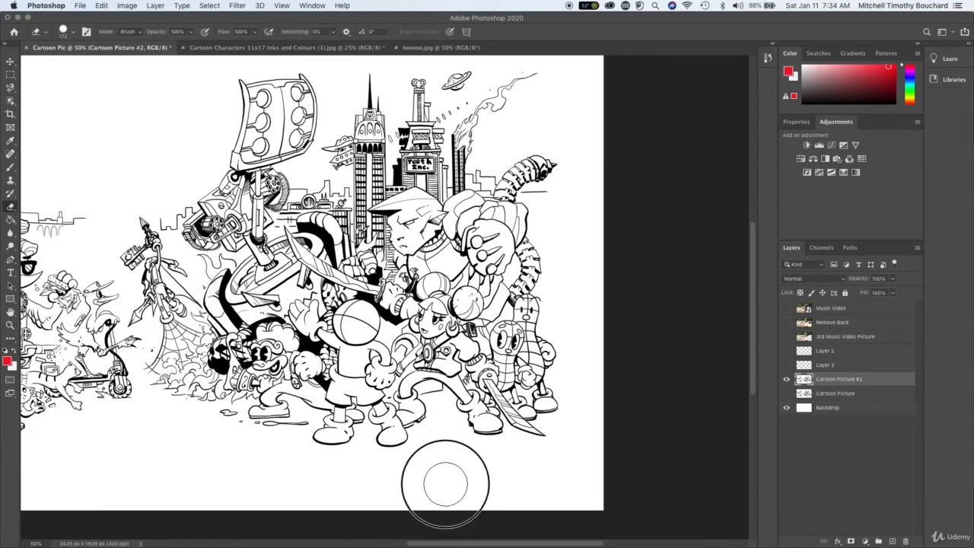
scroll(456, 479, "up", 3)
mouse_move(520, 118)
left_mouse_down()
mouse_move(556, 113)
mouse_move(609, 80)
mouse_move(585, 100)
left_mouse_up()
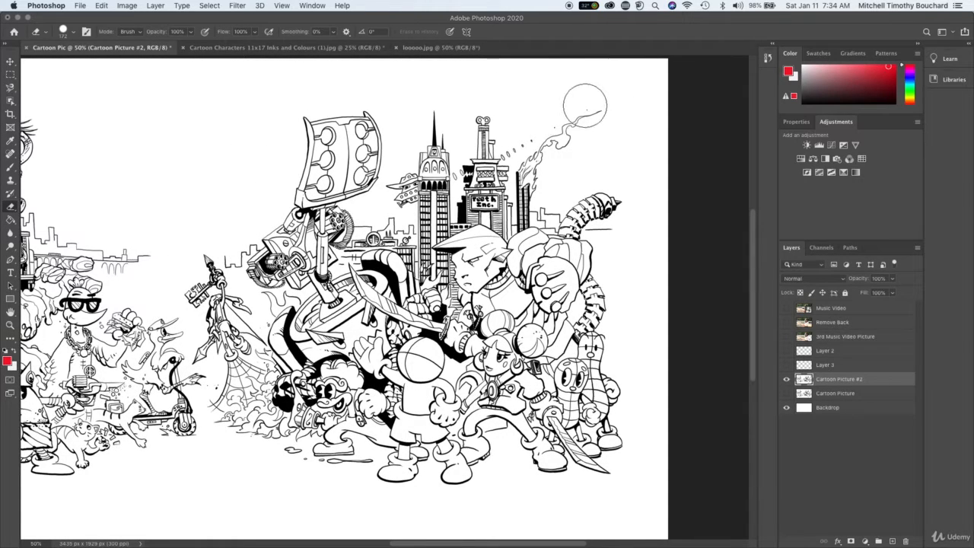
key("bracketright")
key("bracketright")
key("bracketright")
left_click_drag(561, 134, 539, 160)
Erase the last bits of smoke and the upper part of the striped tower next to the Teeth Inc. building.
key("super+plus")
key("super+plus")
key("super+plus")
key("super+plus")
scroll(500, 234, "up", 15)
scroll(500, 235, "right", 15)
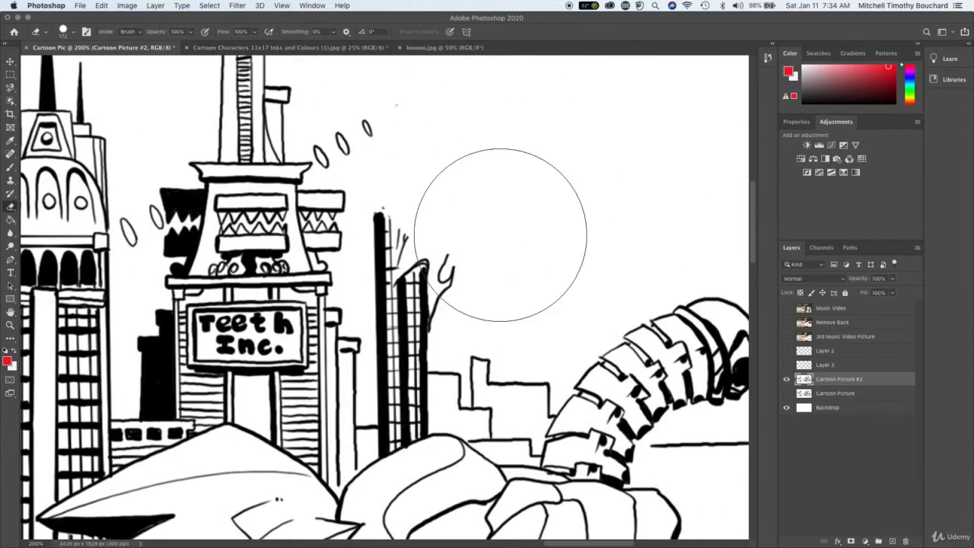
mouse_move(500, 234)
left_mouse_down()
mouse_move(431, 239)
mouse_move(437, 261)
left_mouse_up()
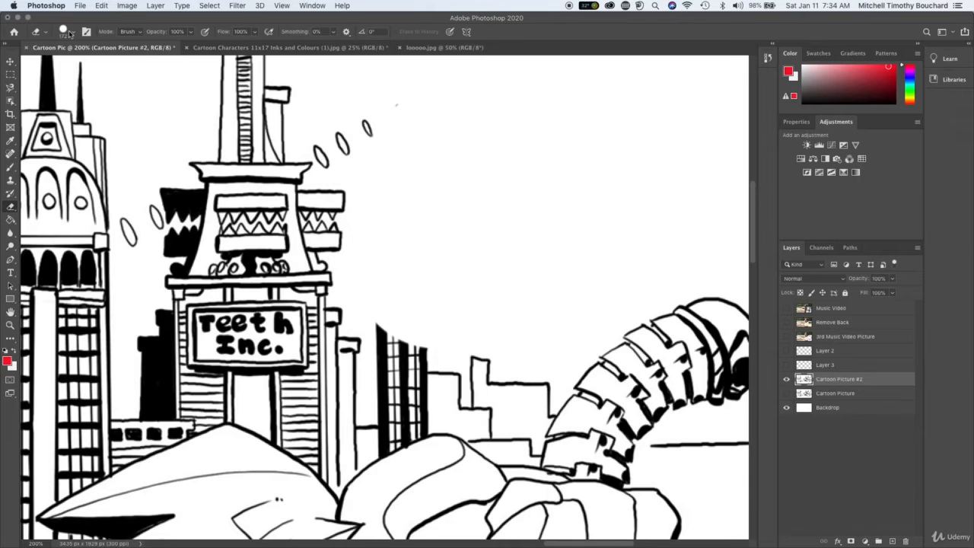
Reduce the eraser size to 31 px and erase the upper part of the striped tower's left column.
right_click(419, 254)
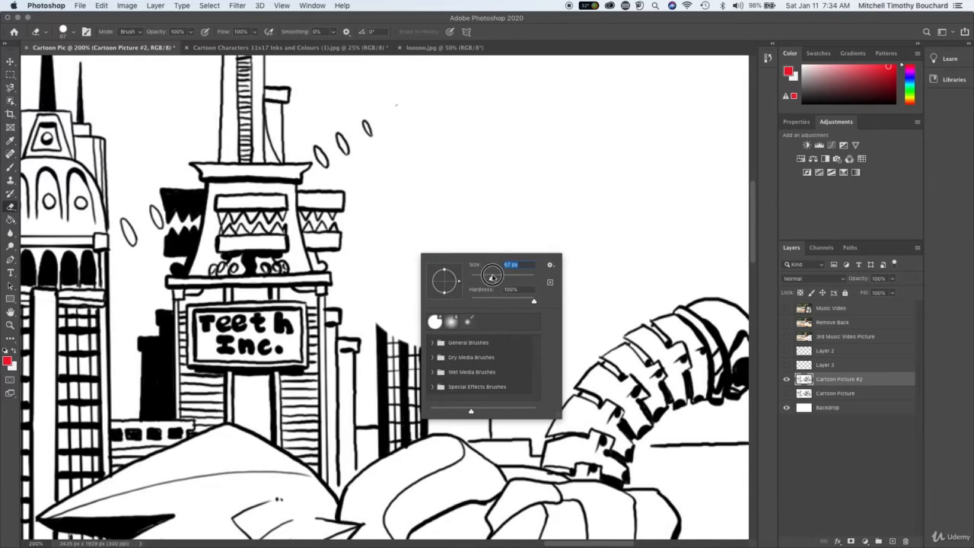
left_click_drag(492, 277, 481, 277)
key("Return")
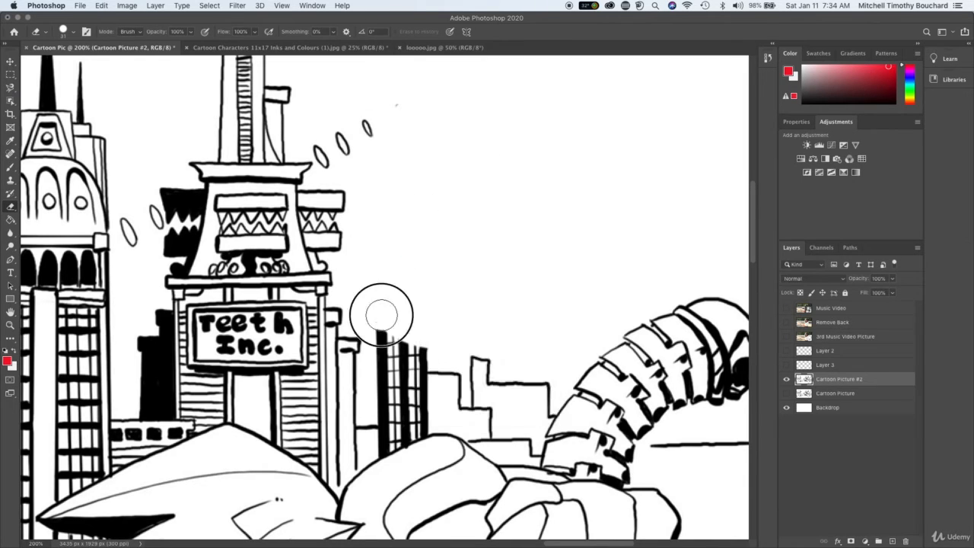
left_click_drag(381, 313, 382, 393)
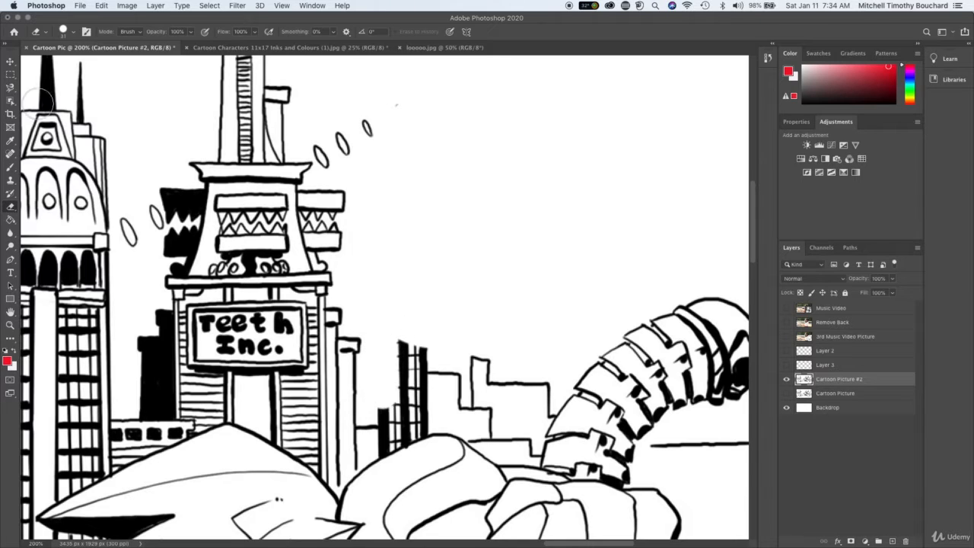
Select the remaining striped tower columns with a rectangular marquee, delete the selected artwork, and deselect.
left_click(10, 76)
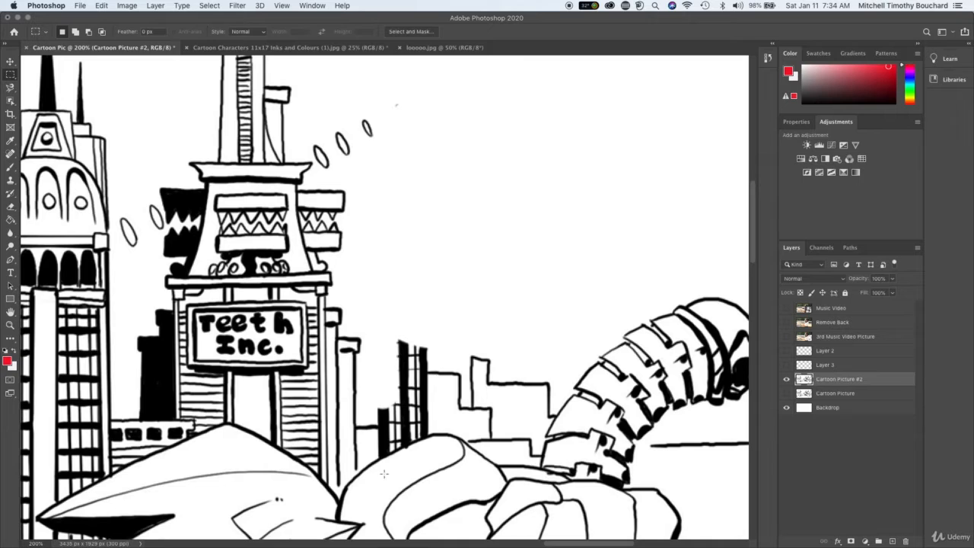
left_click_drag(375, 290, 428, 428)
key("Delete")
key("ctrl+d")
scroll(403, 398, "down", 3)
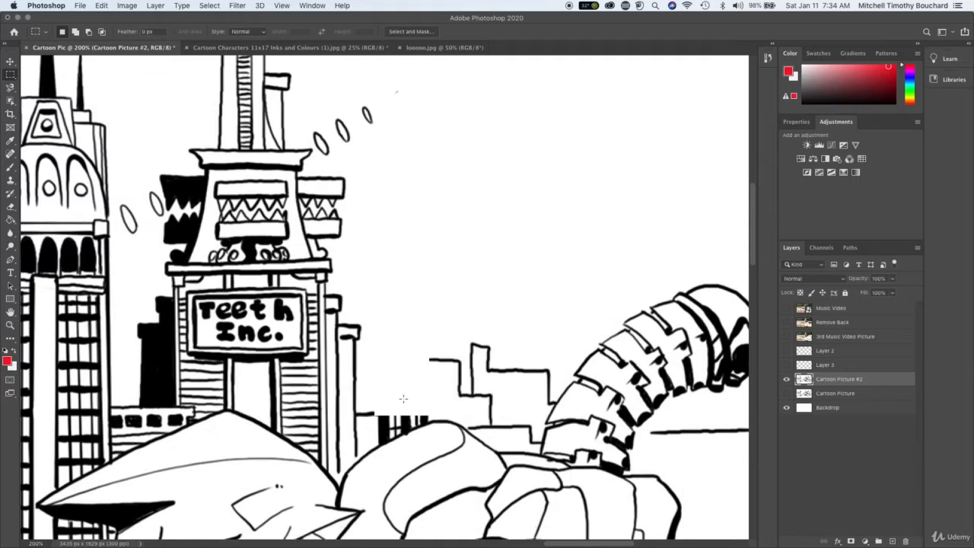
key("super+plus")
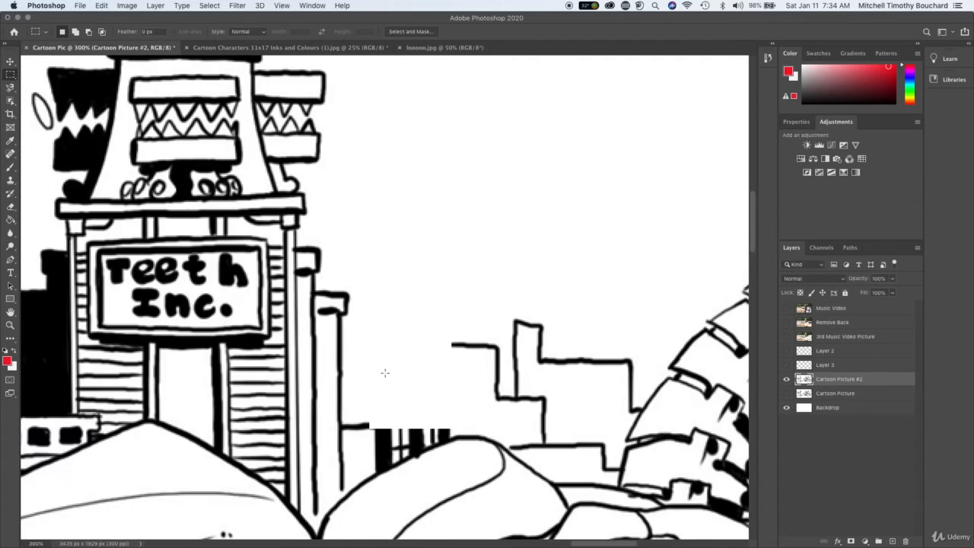
scroll(388, 361, "down", 6)
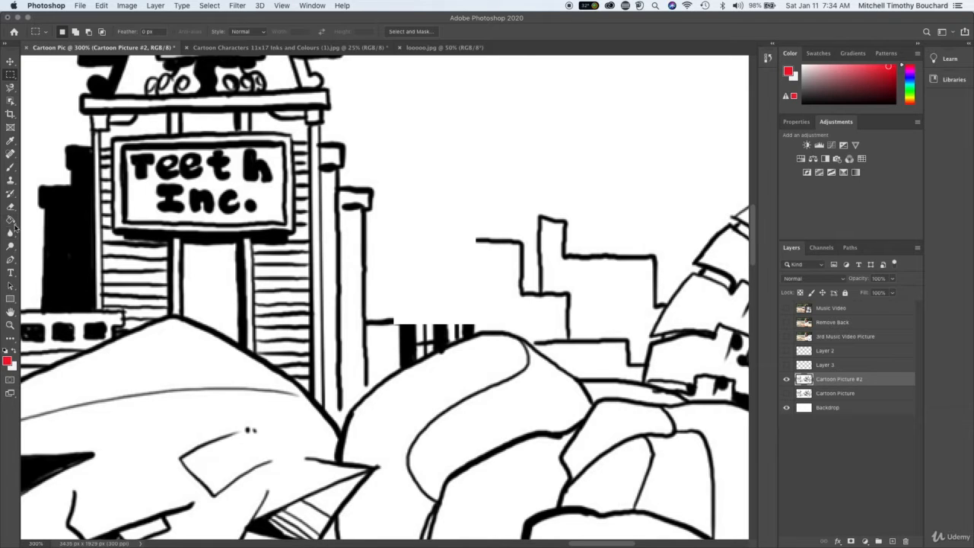
left_click(11, 179)
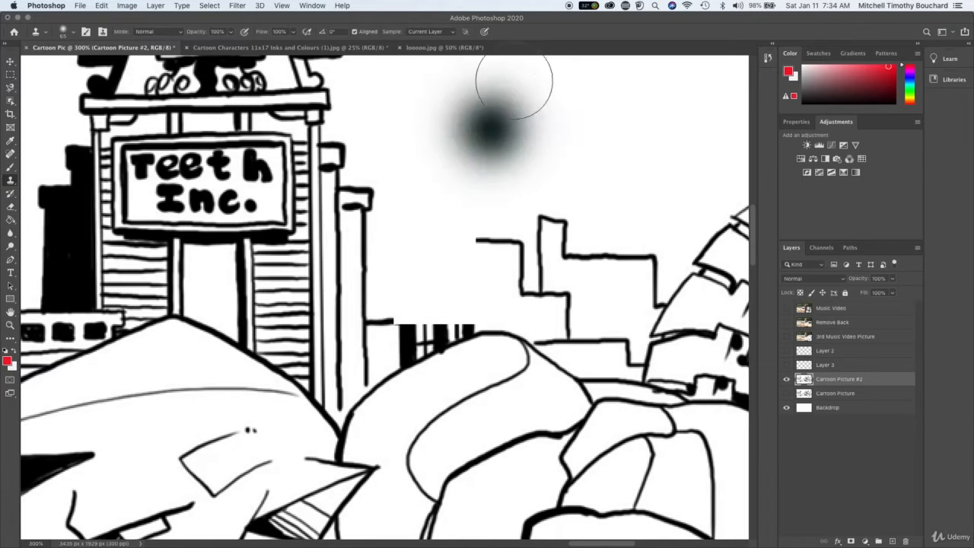
right_click(491, 131)
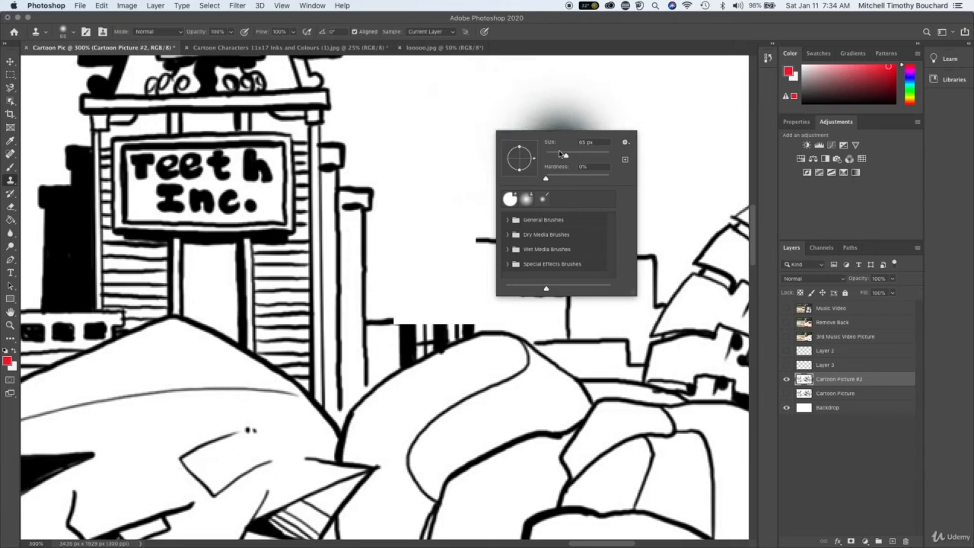
left_click(446, 174)
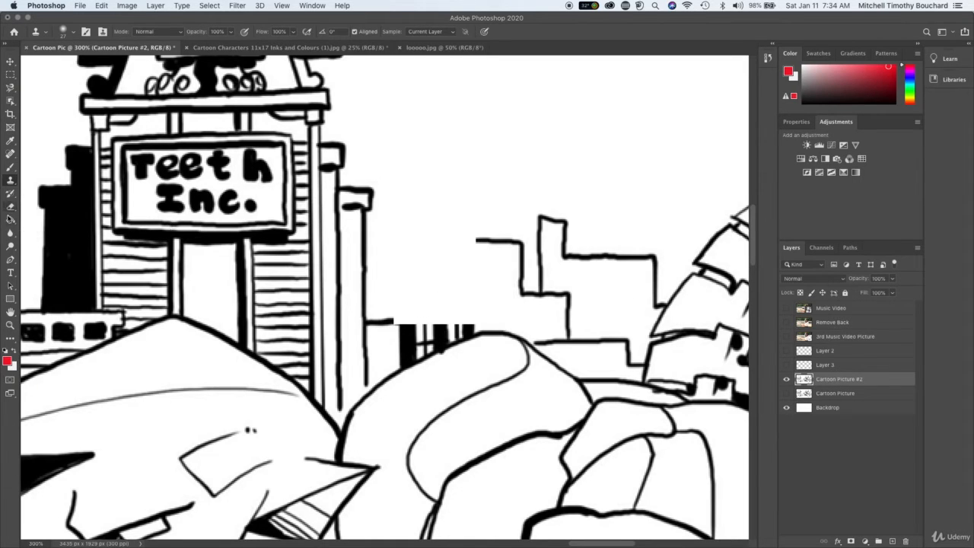
Erase most of the striped tower's stumps down to the curved outline below, lowering the eraser's hardness to 28% for the remaining columns.
left_click(11, 207)
mouse_move(418, 300)
left_mouse_down()
mouse_move(406, 322)
mouse_move(391, 325)
left_mouse_up()
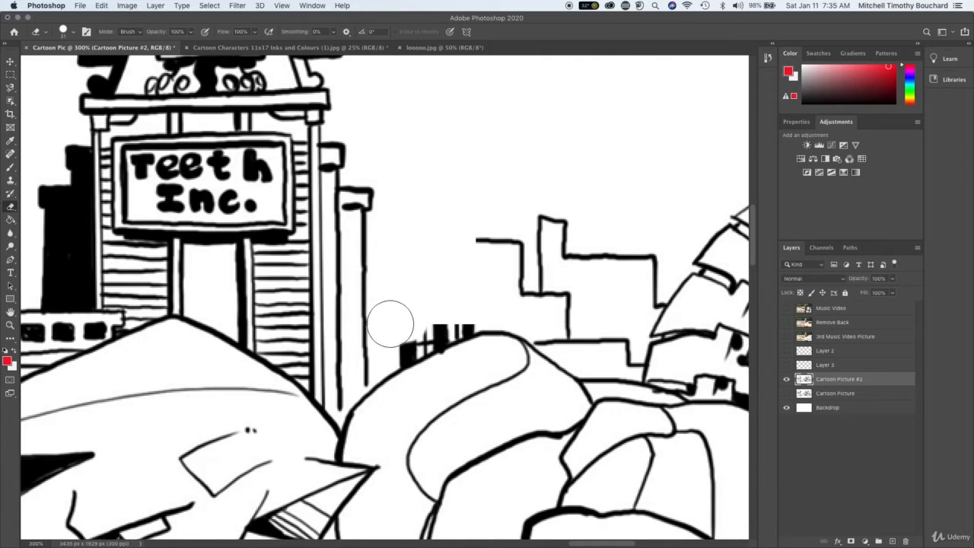
right_click(408, 337)
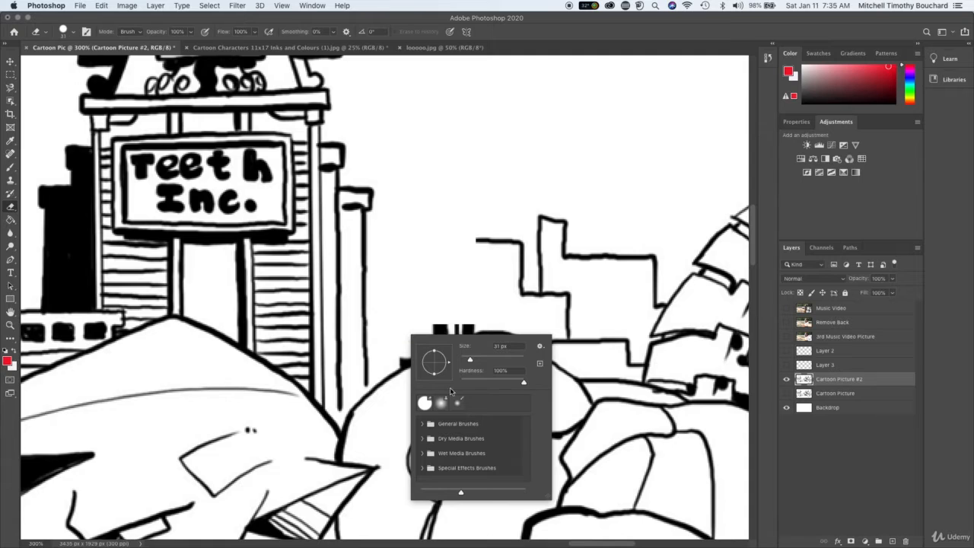
left_click(427, 293)
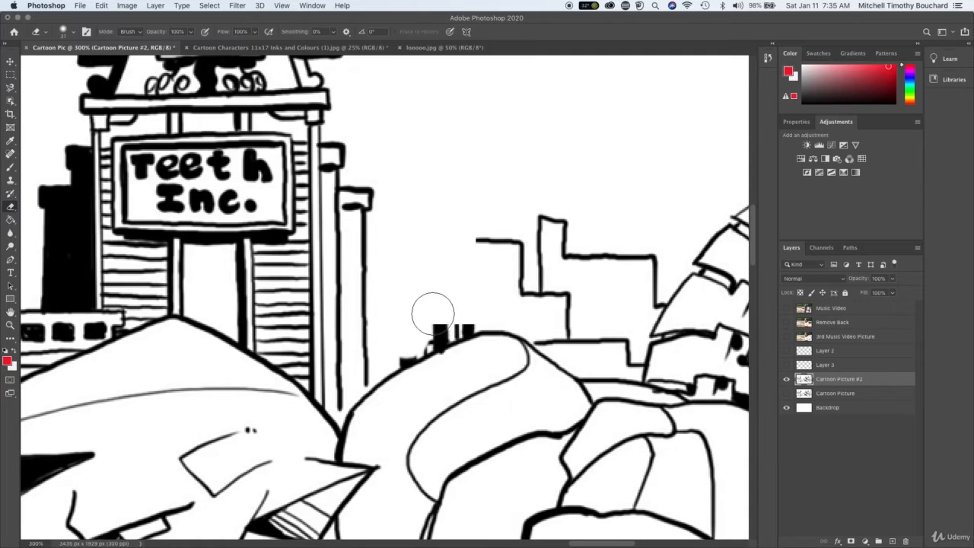
mouse_move(433, 314)
left_mouse_down()
mouse_move(413, 322)
mouse_move(467, 294)
mouse_move(429, 329)
left_mouse_up()
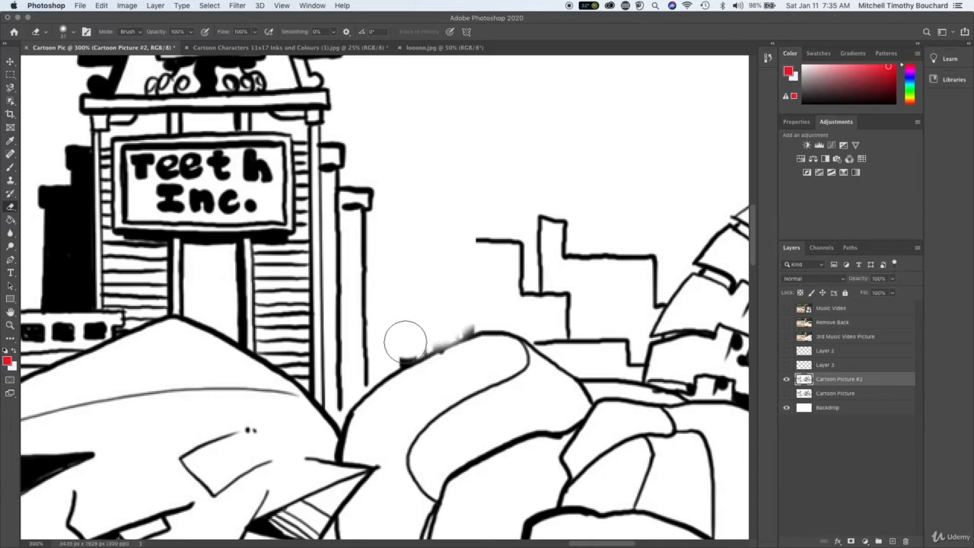
Raise the eraser's hardness to its maximum.
right_click(399, 348)
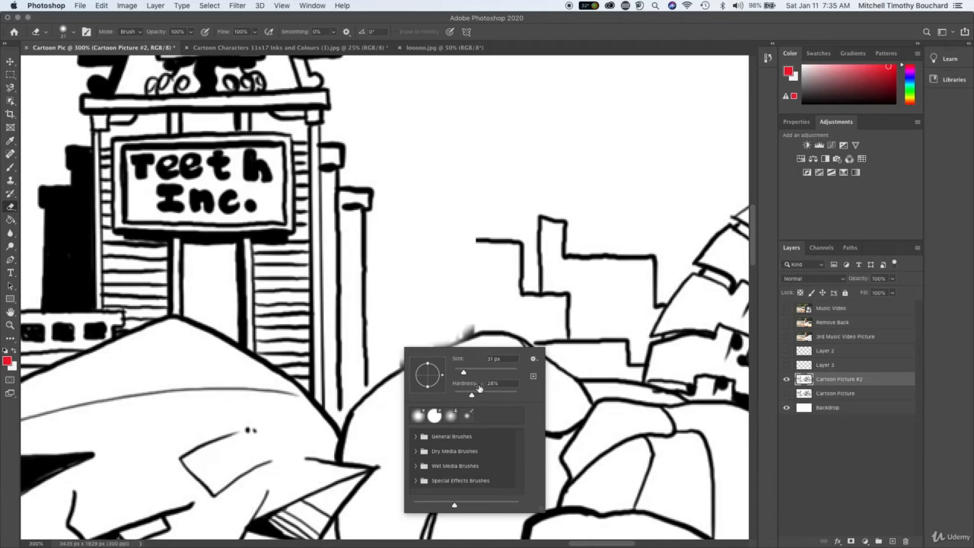
left_click_drag(484, 393, 544, 388)
left_click(426, 282)
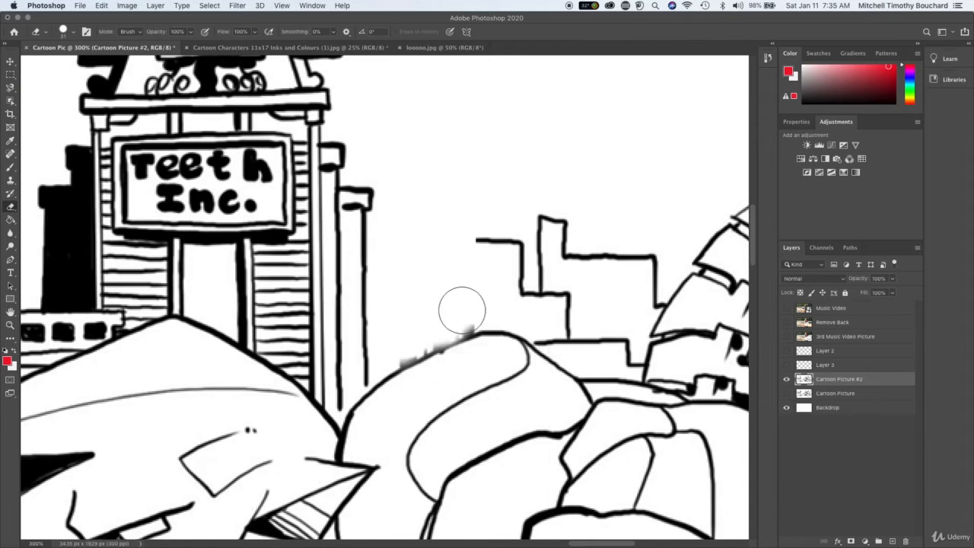
Try erasing the blurry stump remains with the hard eraser, and undo the last erasures along the curved outline.
left_click(462, 315)
left_click_drag(461, 314, 455, 314)
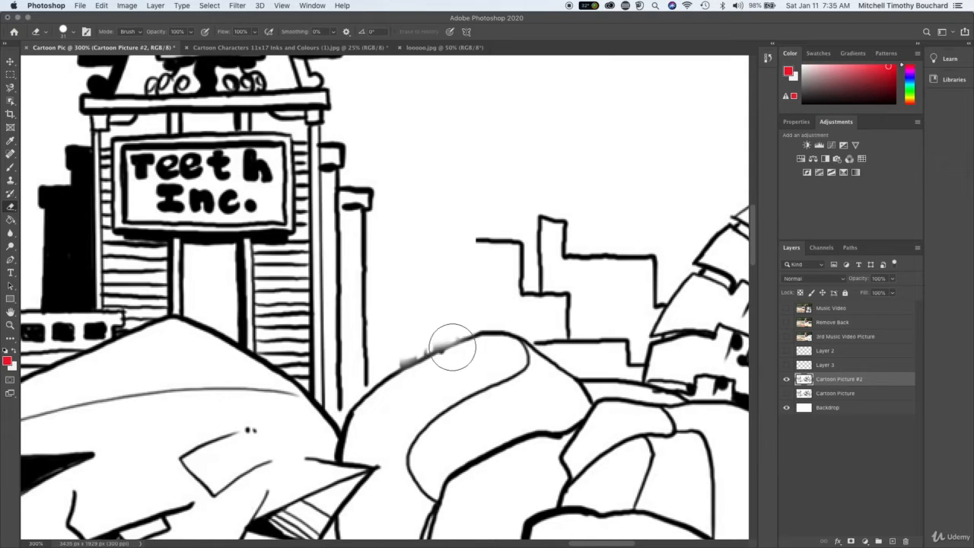
left_click(397, 342)
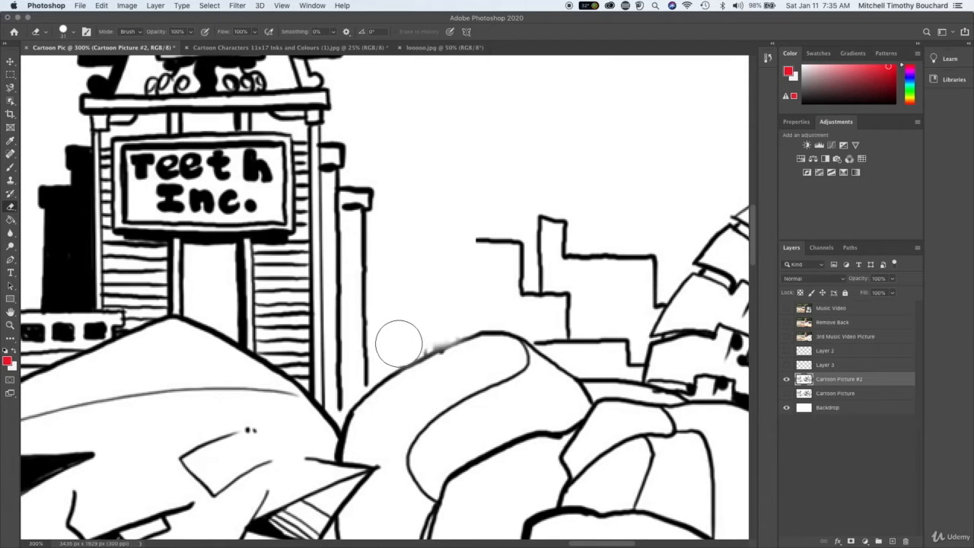
mouse_move(402, 340)
left_mouse_down()
mouse_move(437, 322)
mouse_move(424, 335)
left_mouse_up()
key("super+z")
key("super+z")
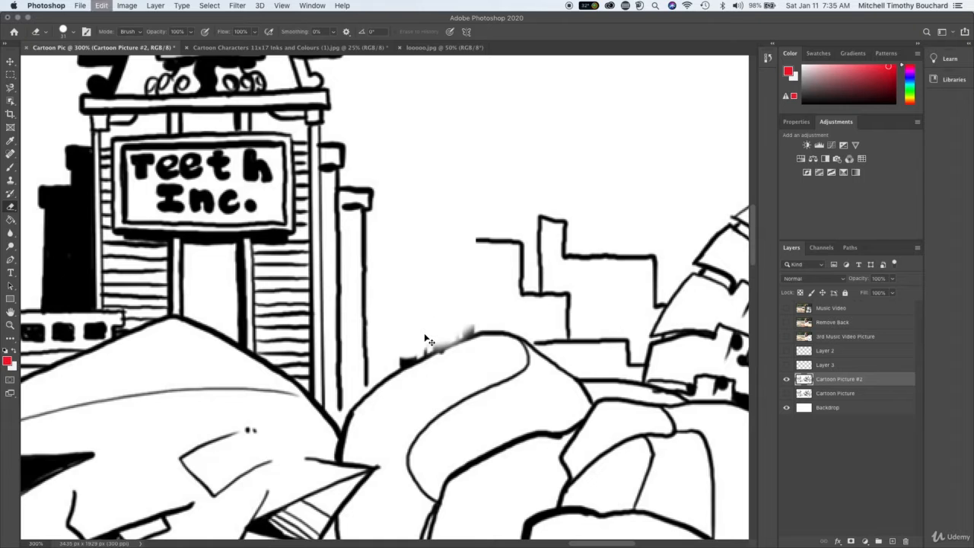
key("super+z")
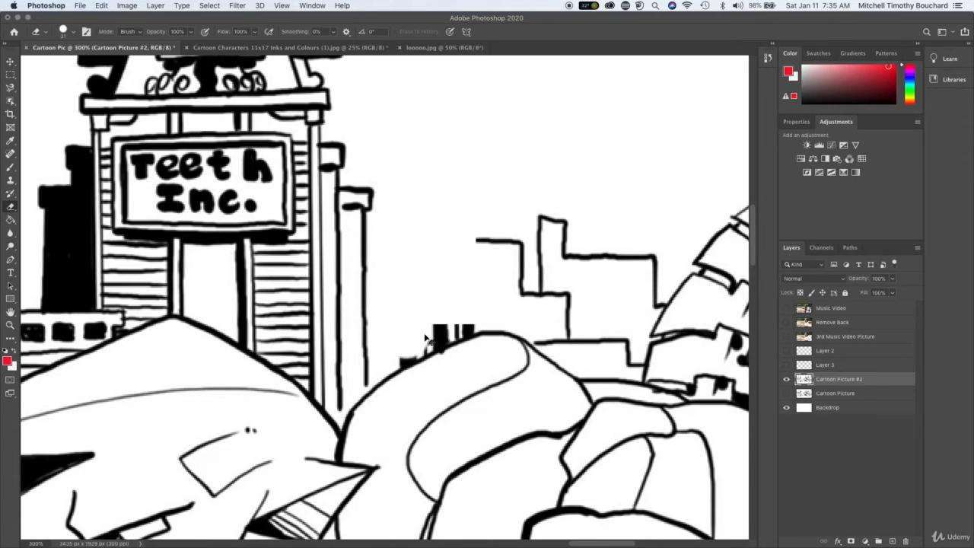
Erase the taller black tower stumps near the crest of the curved outline, keeping the outline intact.
key("super+plus")
key("super+plus")
scroll(424, 335, "down", 3)
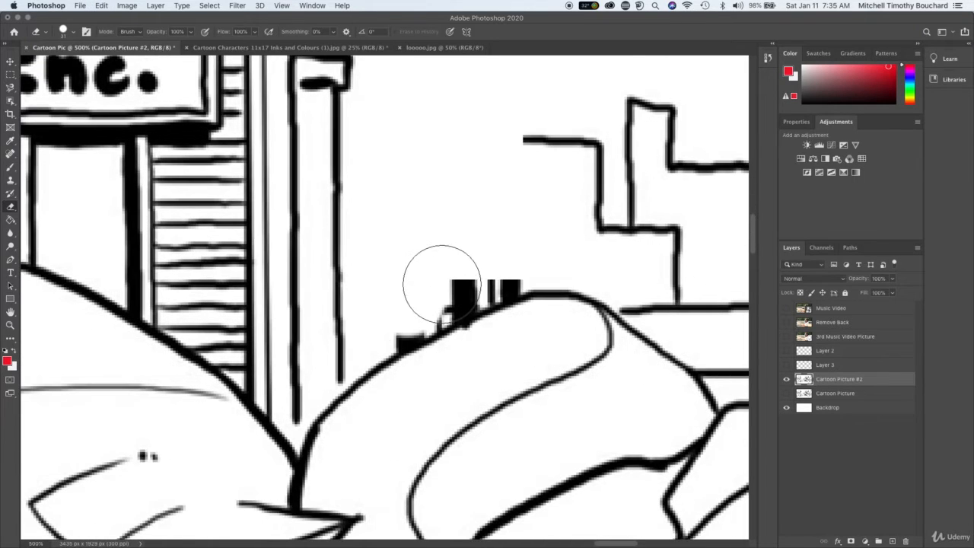
left_click(442, 285)
left_click(474, 269)
left_click(460, 276)
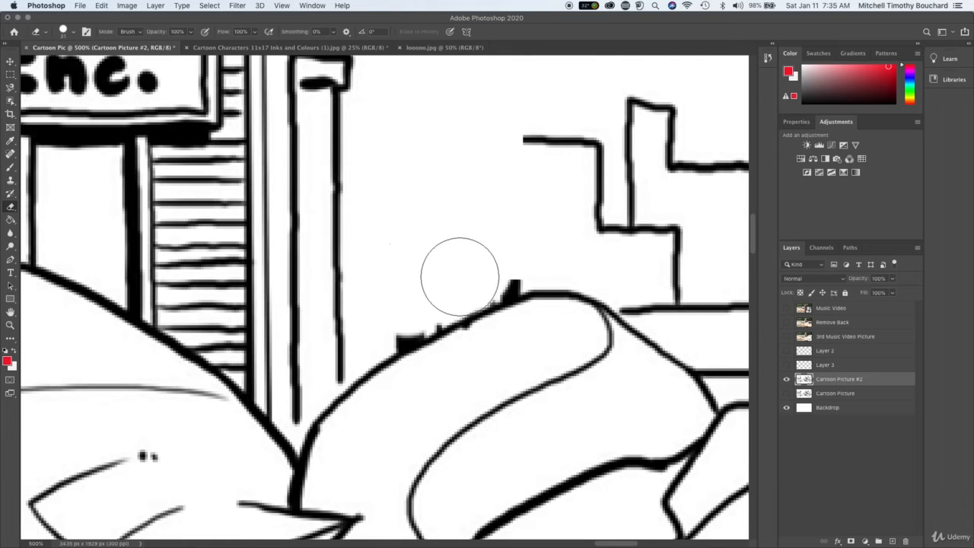
left_click(493, 263)
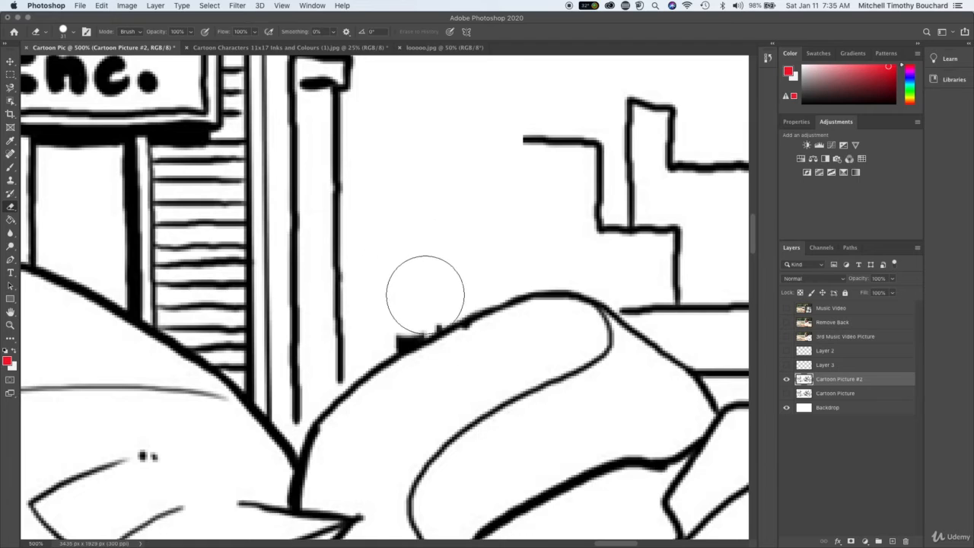
Erase the remaining short tower stump and trim the leftover bumps along both sides of the curved outline.
left_click(417, 297)
left_click(391, 312)
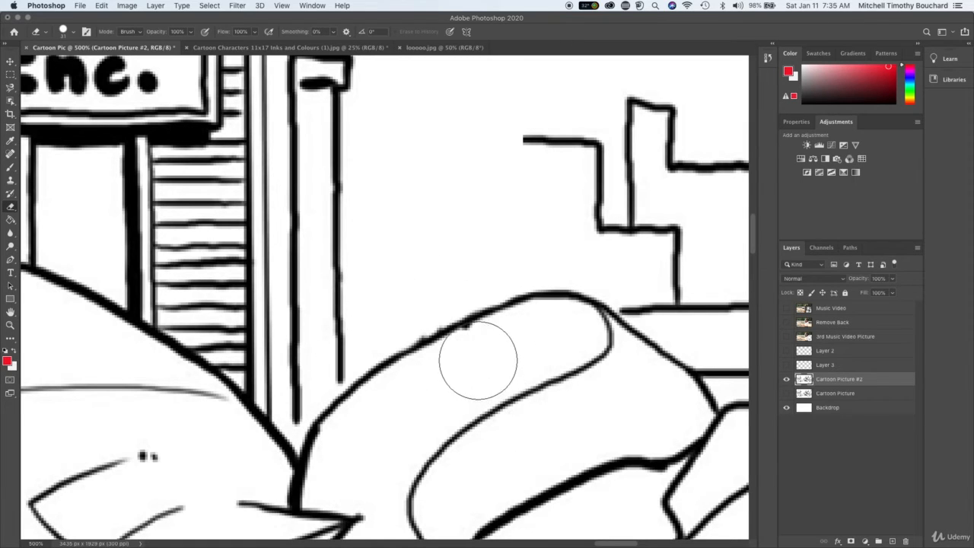
left_click_drag(478, 360, 511, 348)
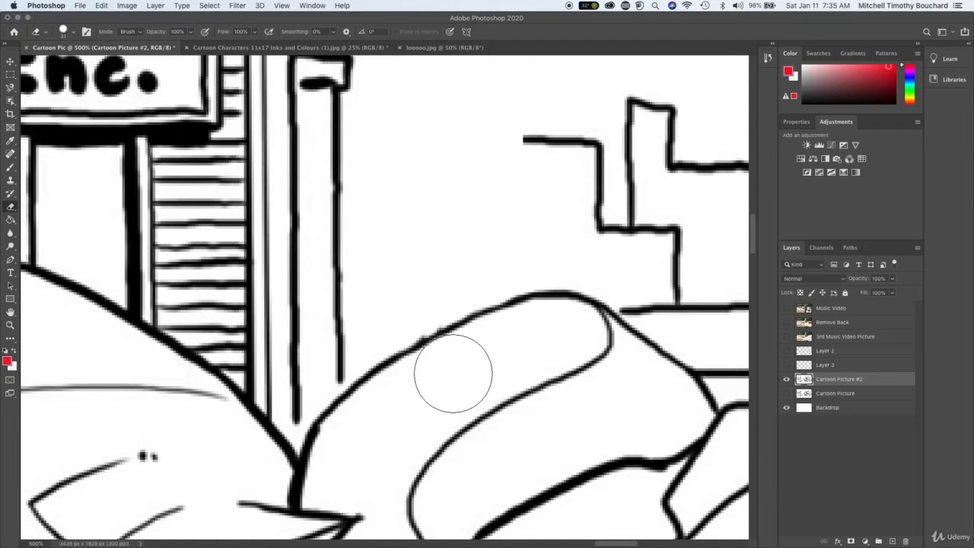
left_click(416, 297)
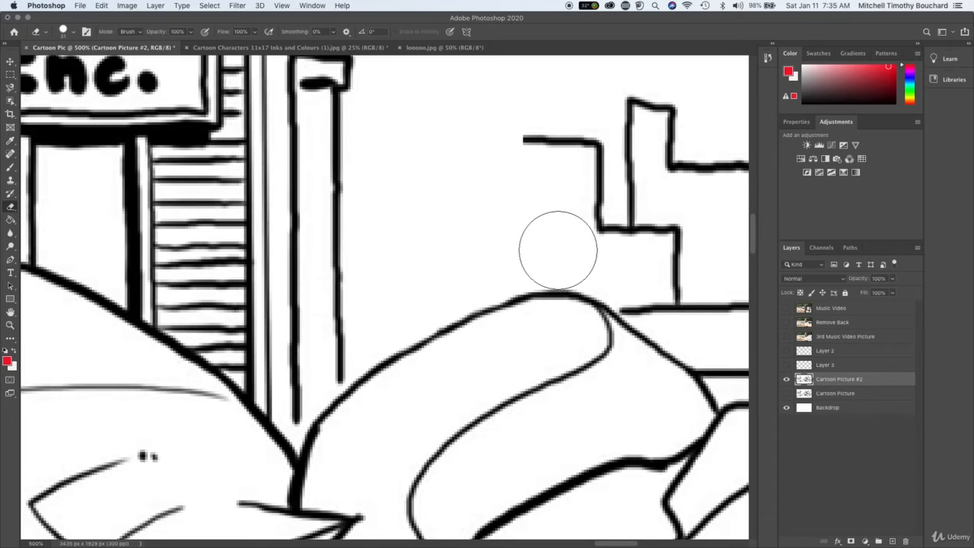
Zoom out to examine the whole cartoon picture without the tower.
key("super+minus")
key("super+minus")
key("super+minus")
key("super+minus")
key("super+minus")
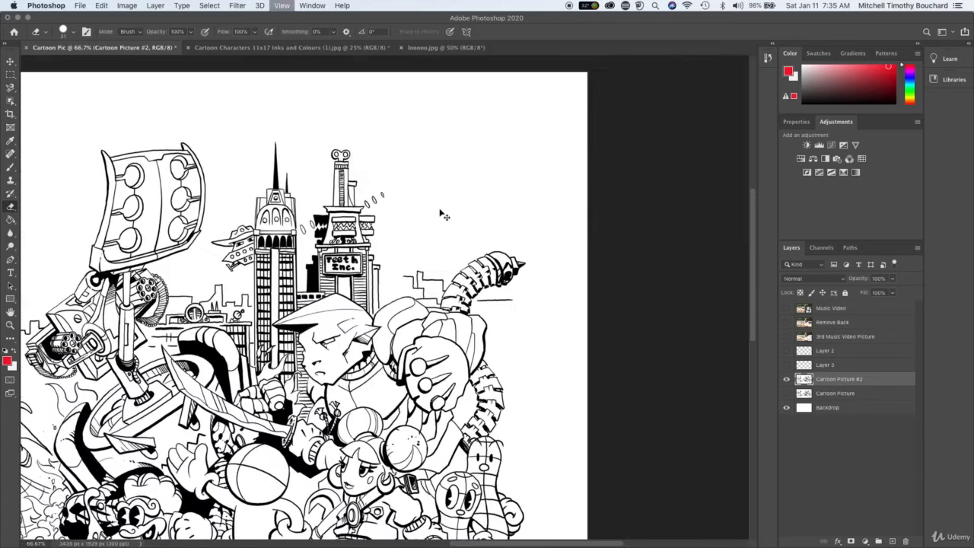
key("super+minus")
key("super+minus")
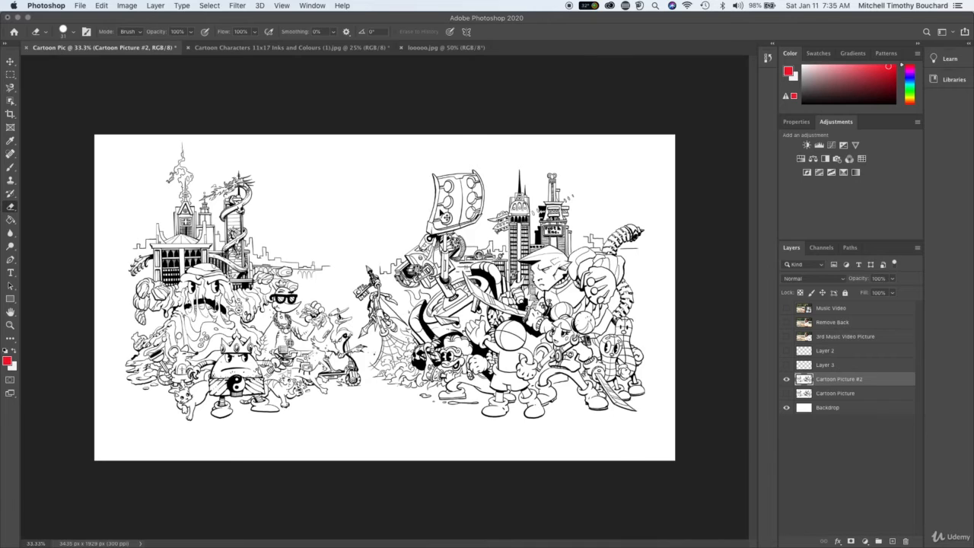
key("super+plus")
key("super+minus")
Erase the yin-yang emblem and the ribbed piece beneath it from the crowned character's body.
scroll(238, 386, "up", 6)
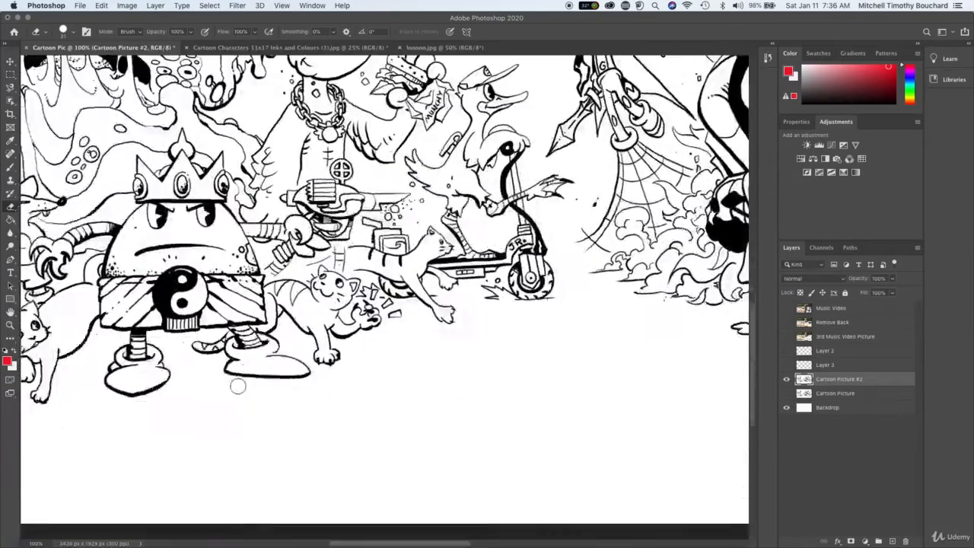
scroll(237, 385, "left", 4)
scroll(238, 386, "down", 2)
scroll(238, 386, "up", 3)
key("super+plus")
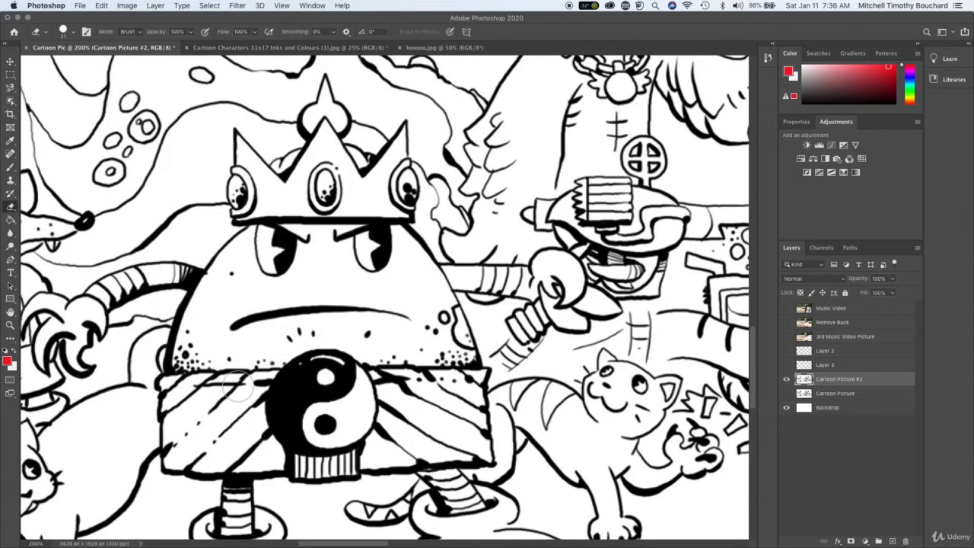
scroll(237, 385, "down", 3)
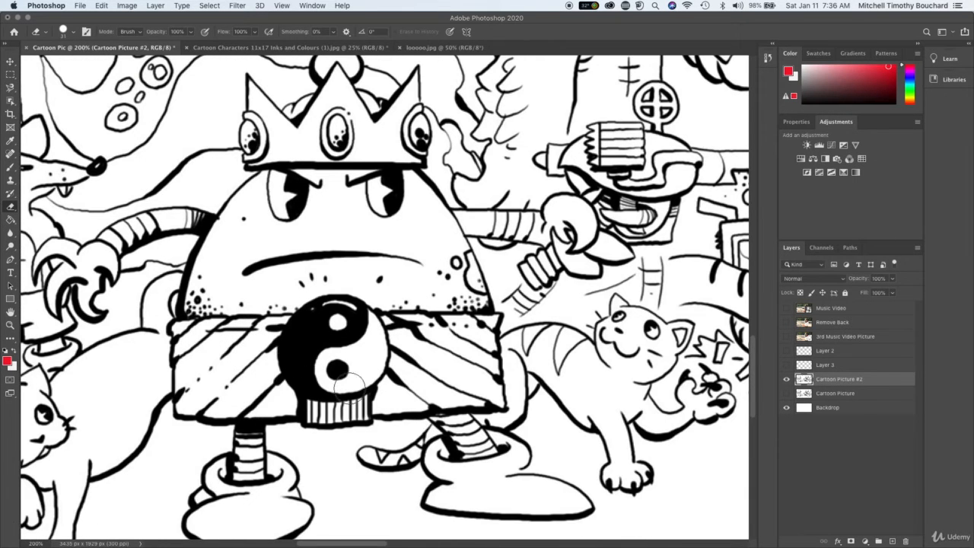
mouse_move(373, 386)
left_mouse_down()
mouse_move(335, 386)
mouse_move(354, 374)
mouse_move(353, 356)
left_mouse_up()
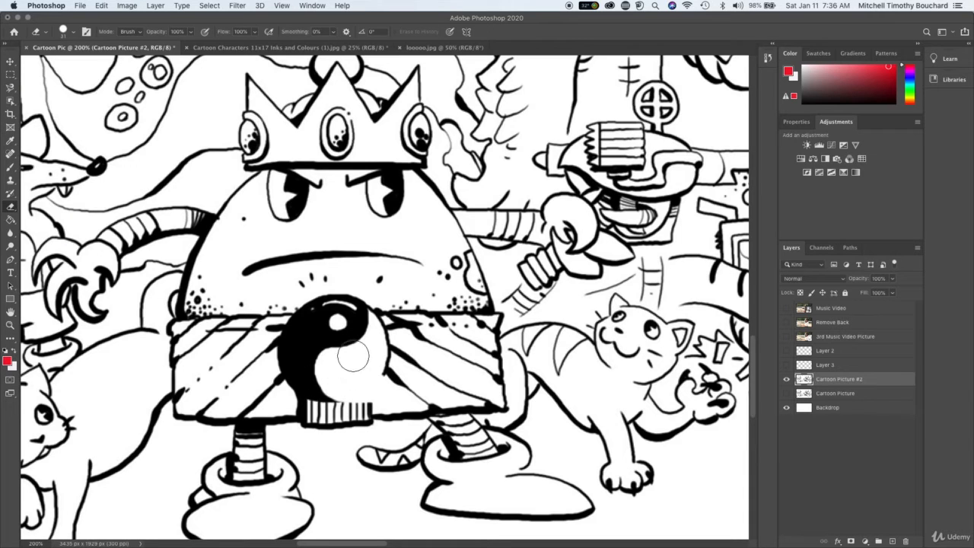
mouse_move(339, 323)
left_mouse_down()
mouse_move(303, 318)
mouse_move(320, 347)
mouse_move(349, 342)
mouse_move(326, 335)
mouse_move(348, 341)
mouse_move(344, 308)
mouse_move(359, 300)
mouse_move(363, 332)
mouse_move(310, 362)
mouse_move(297, 353)
mouse_move(296, 326)
mouse_move(296, 373)
mouse_move(373, 396)
mouse_move(299, 397)
mouse_move(365, 397)
left_mouse_up()
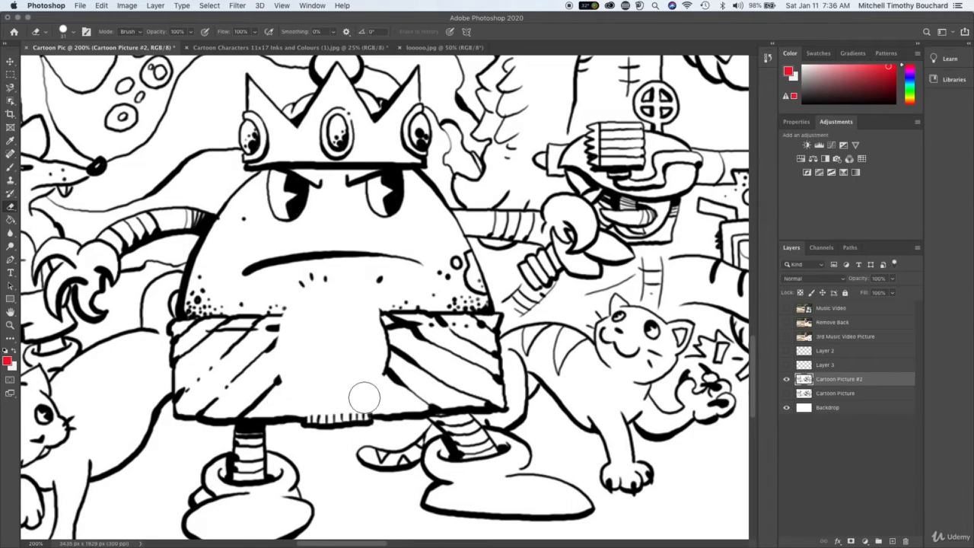
mouse_move(347, 432)
left_mouse_down()
mouse_move(311, 429)
mouse_move(327, 434)
mouse_move(326, 416)
mouse_move(357, 419)
left_mouse_up()
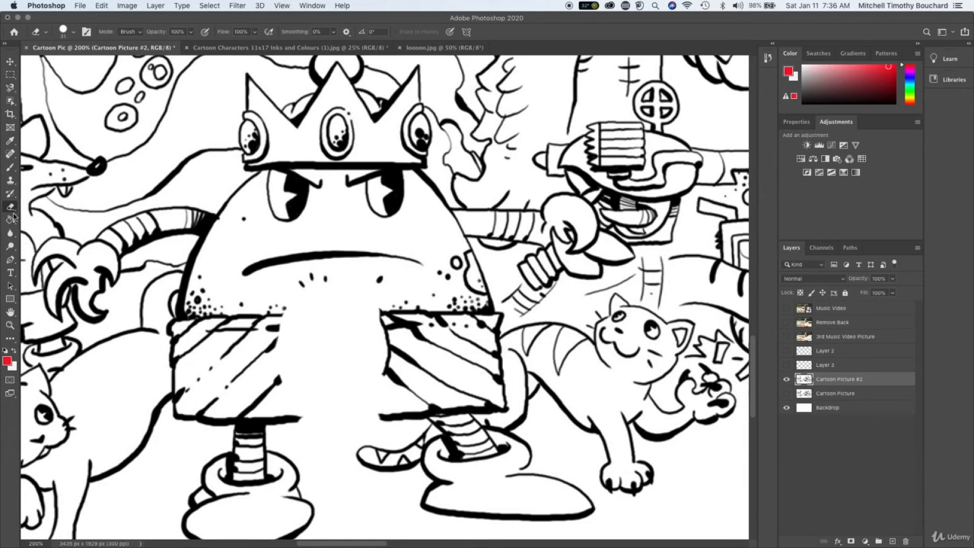
Rebuild the missing section of the crowned character's lower body line with the Clone Stamp tool, sampling the existing line.
left_click(10, 180)
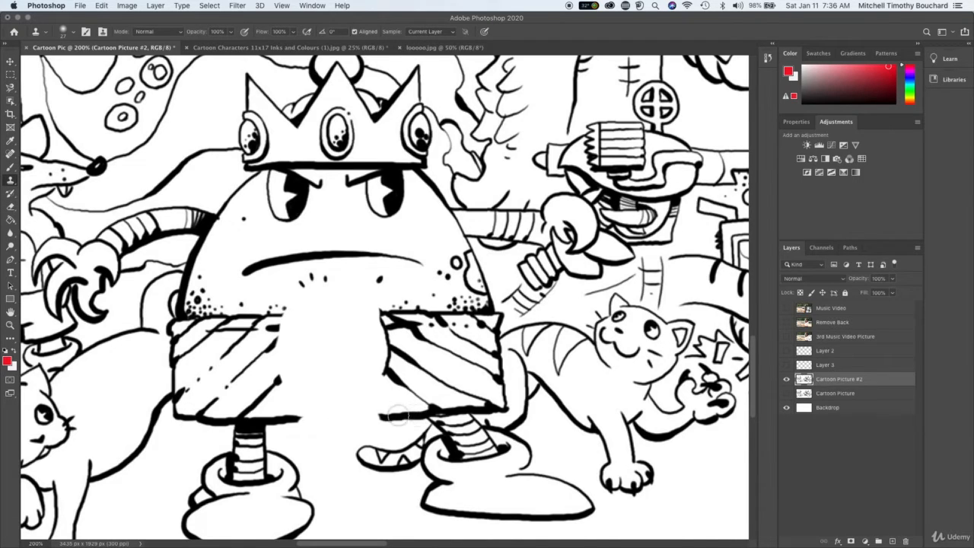
mouse_move(399, 415)
left_mouse_down()
mouse_move(280, 420)
mouse_move(399, 416)
mouse_move(281, 420)
mouse_move(338, 419)
left_mouse_up()
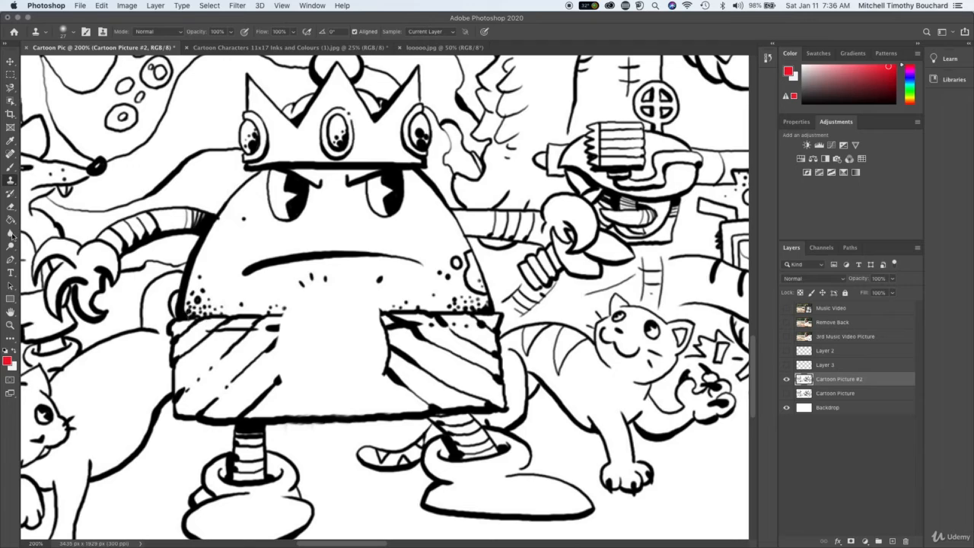
Erase the spots, the horizontal waist line and much of the striping from the crowned character's body, varying the eraser size.
left_click(10, 207)
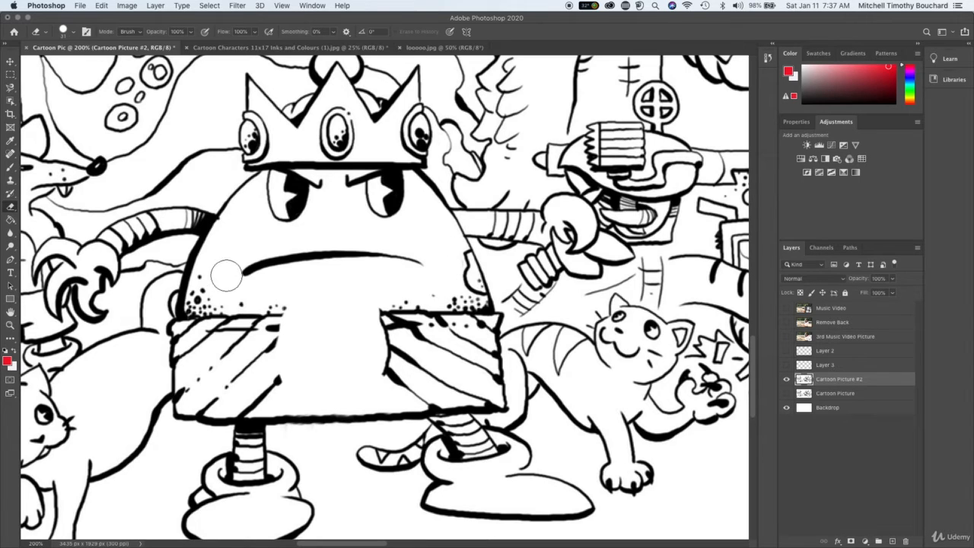
mouse_move(204, 295)
left_mouse_down()
mouse_move(318, 298)
mouse_move(304, 318)
mouse_move(284, 323)
mouse_move(279, 314)
mouse_move(277, 356)
mouse_move(268, 357)
mouse_move(283, 360)
mouse_move(282, 387)
mouse_move(279, 376)
mouse_move(375, 374)
mouse_move(378, 301)
mouse_move(381, 381)
mouse_move(426, 393)
mouse_move(411, 385)
mouse_move(394, 319)
mouse_move(433, 338)
mouse_move(401, 301)
mouse_move(420, 307)
mouse_move(442, 335)
mouse_move(464, 297)
left_mouse_up()
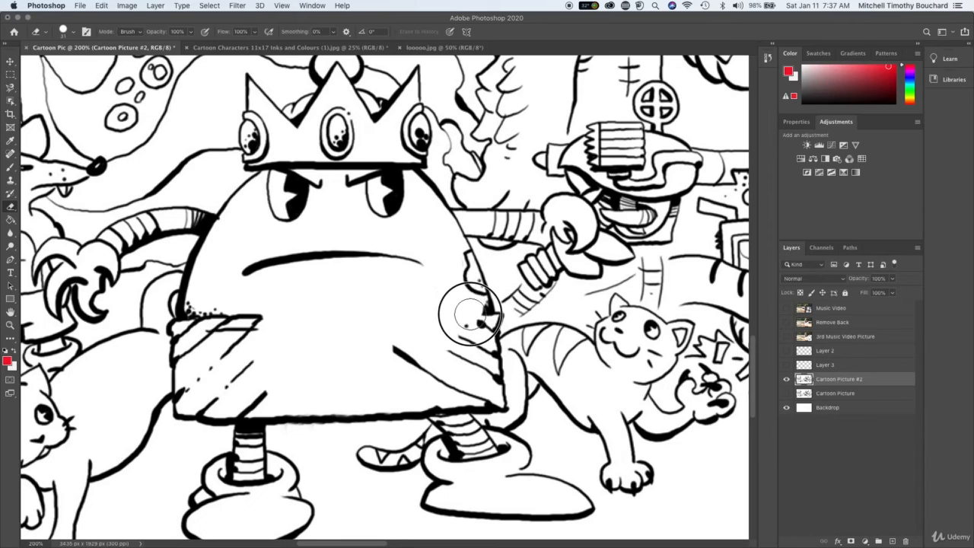
key("bracketleft")
key("bracketleft")
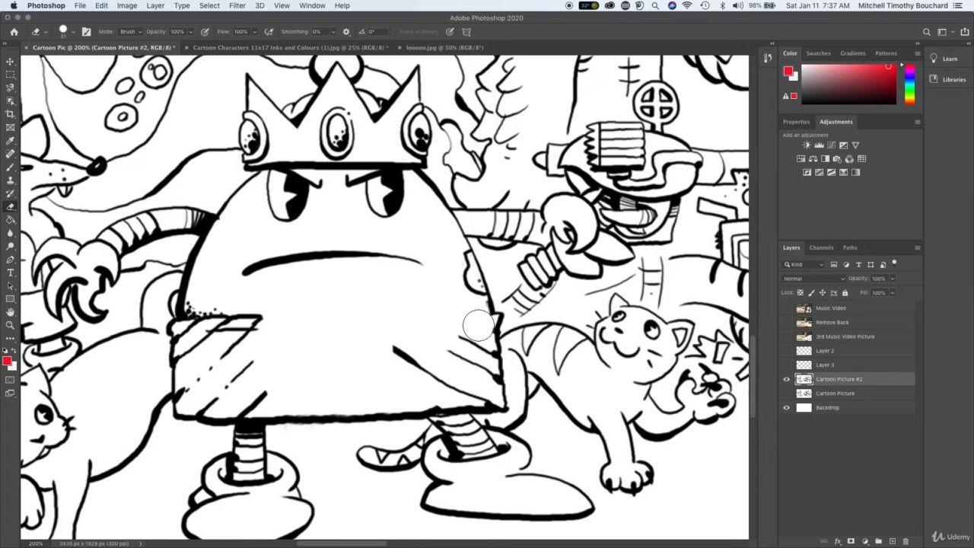
key("bracketright")
key("bracketright")
mouse_move(261, 330)
left_mouse_down()
mouse_move(227, 357)
mouse_move(239, 319)
mouse_move(200, 305)
mouse_move(214, 330)
mouse_move(202, 346)
mouse_move(303, 328)
left_mouse_up()
key("bracketleft")
key("bracketleft")
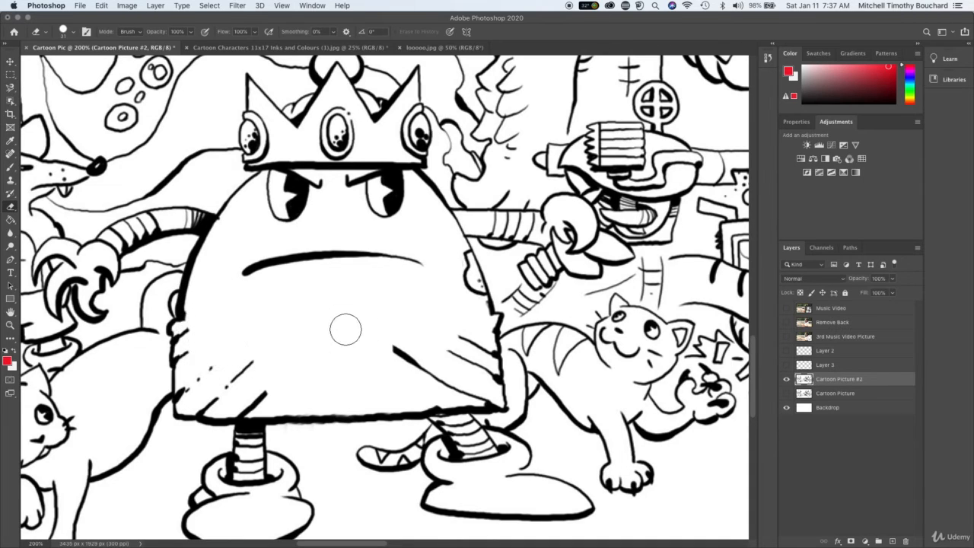
Fit the whole picture in view and toggle the Cartoon Picture #2 layer against the original Cartoon Picture layer to compare them.
key("super+plus")
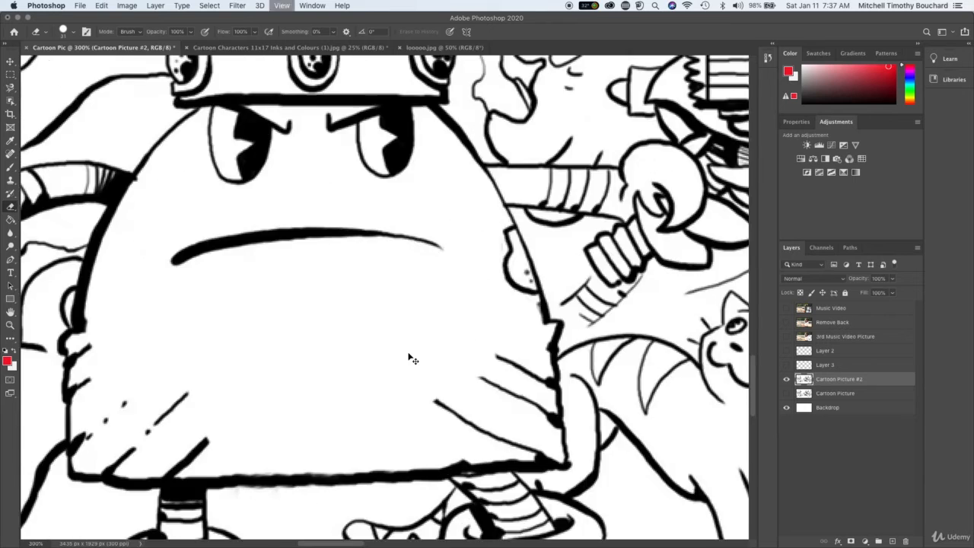
key("super+0")
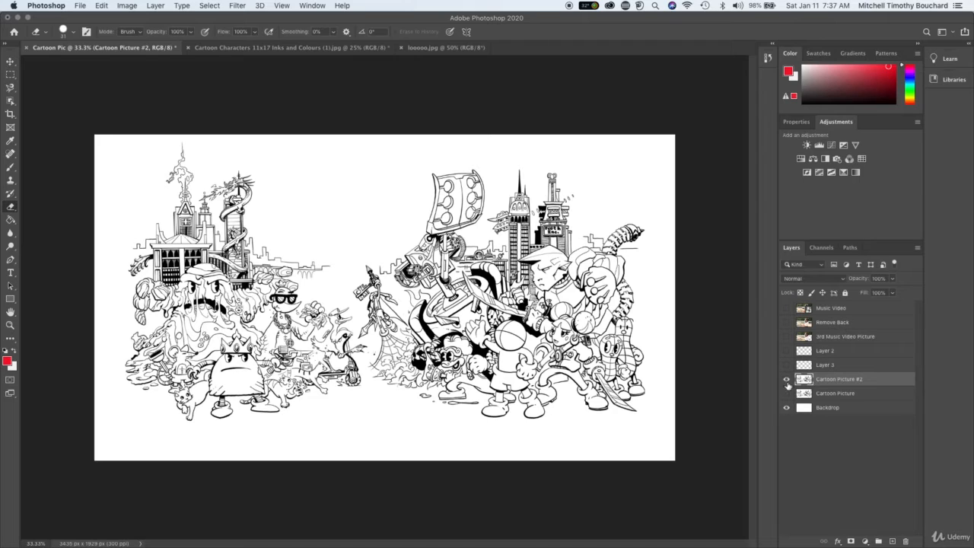
left_click(787, 394)
left_click(787, 379)
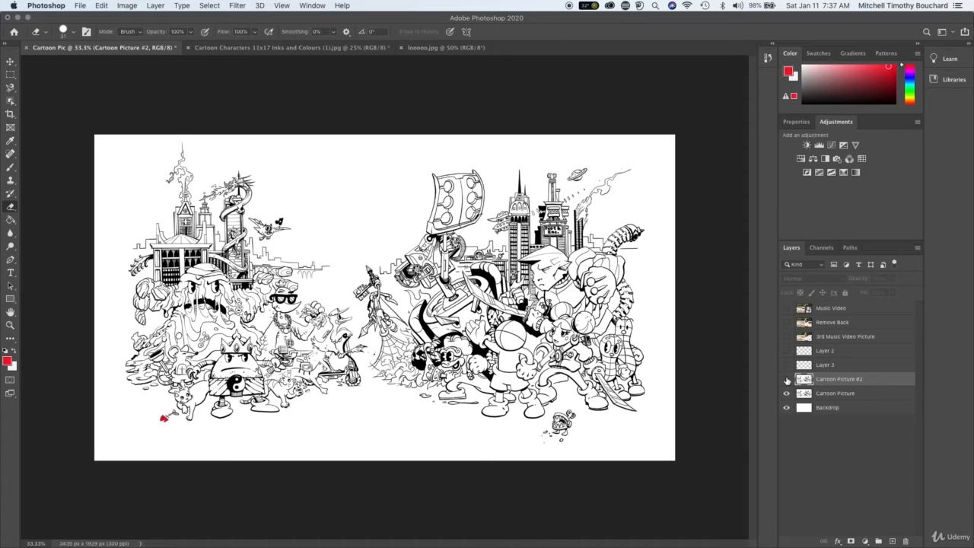
left_click(786, 379)
left_click(787, 379)
left_click(787, 379)
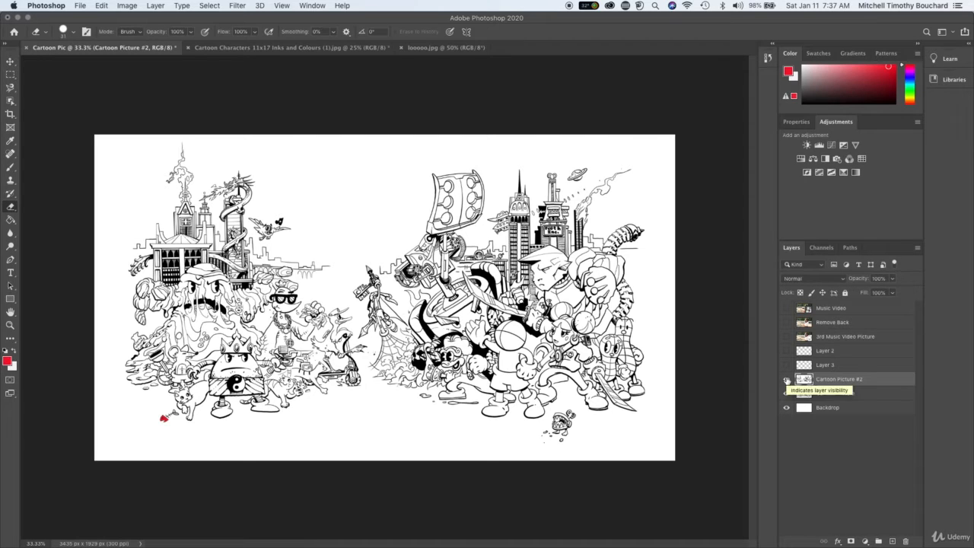
left_click(786, 379)
left_click(787, 379)
Toggle the original Cartoon Picture layer repeatedly to compare before and after, leaving only Cartoon Picture #2 showing over the backdrop.
left_click(787, 394)
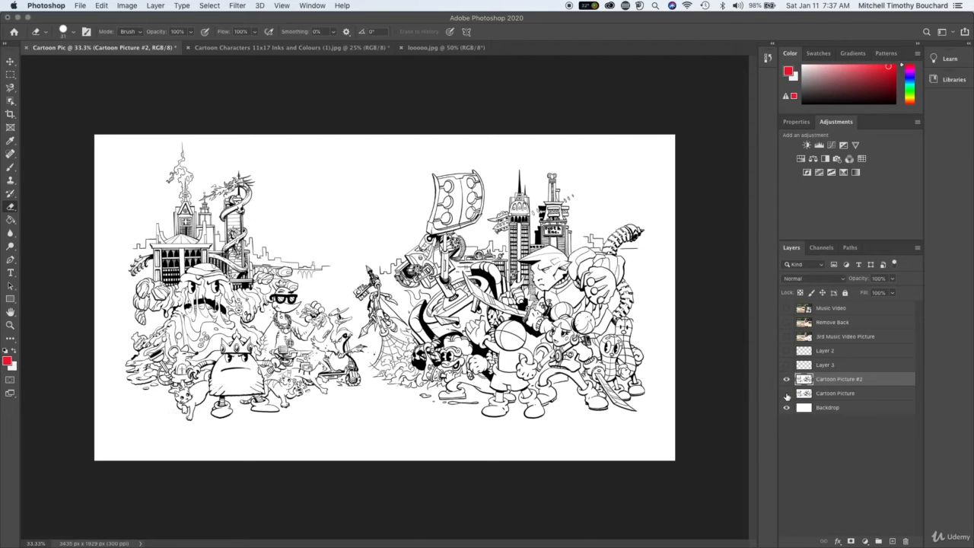
left_click(787, 394)
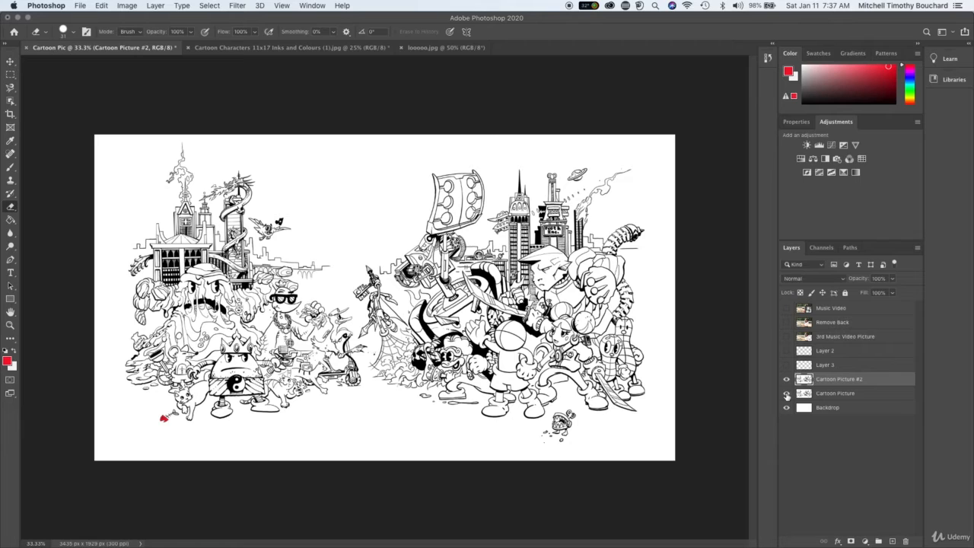
left_click(786, 394)
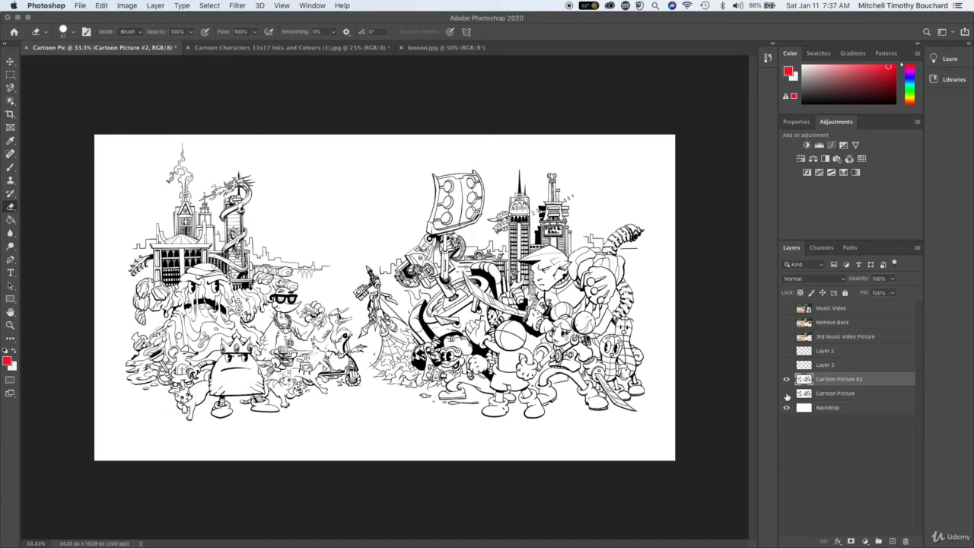
left_click(787, 394)
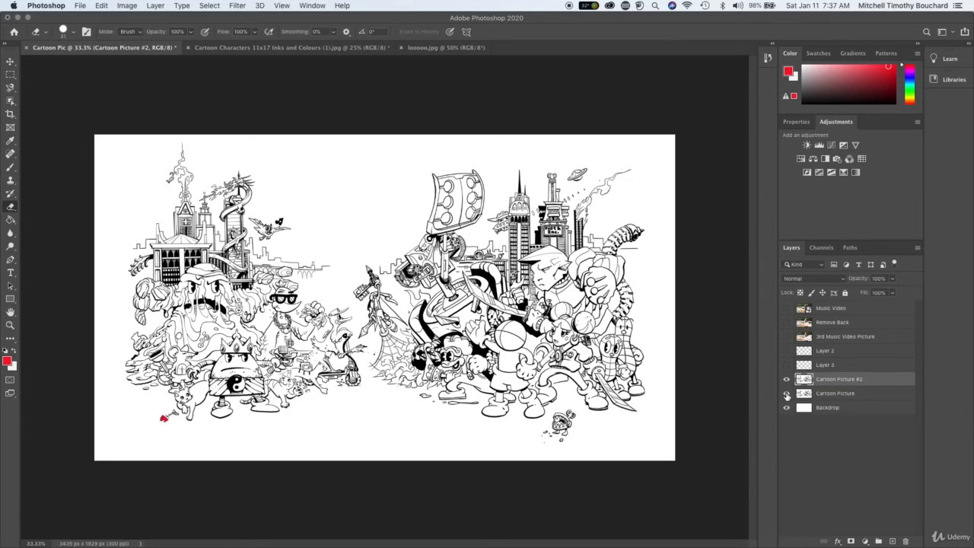
left_click(787, 395)
left_click(787, 394)
left_click(787, 394)
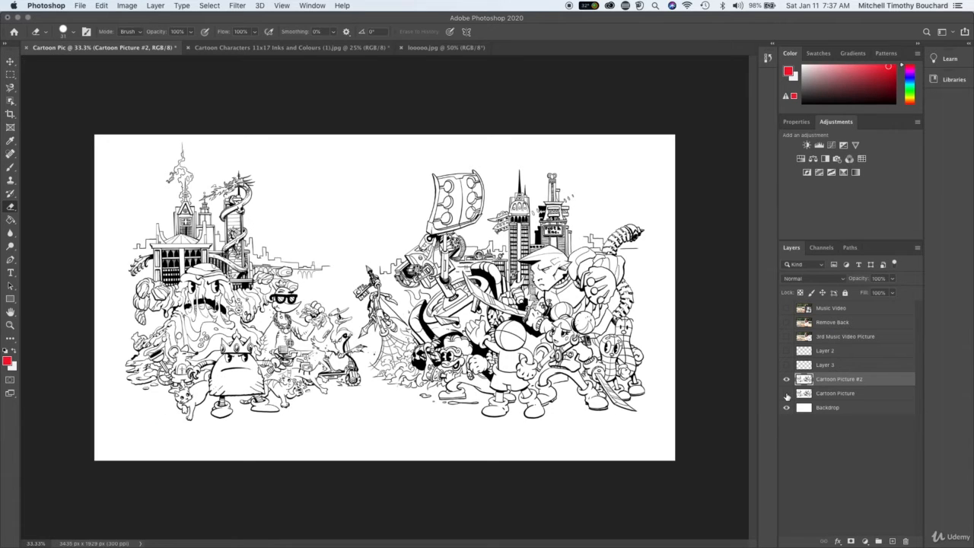
Marquee-select the skyline with the planet and smoke trail, toggling the original Cartoon Picture layer to compare that area.
left_click(787, 394)
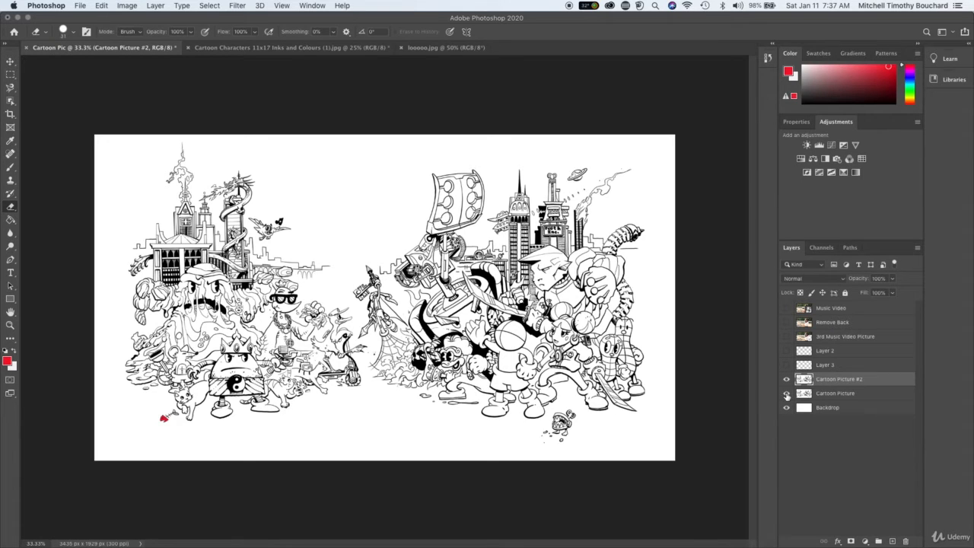
left_click(787, 395)
left_click(787, 395)
key("v")
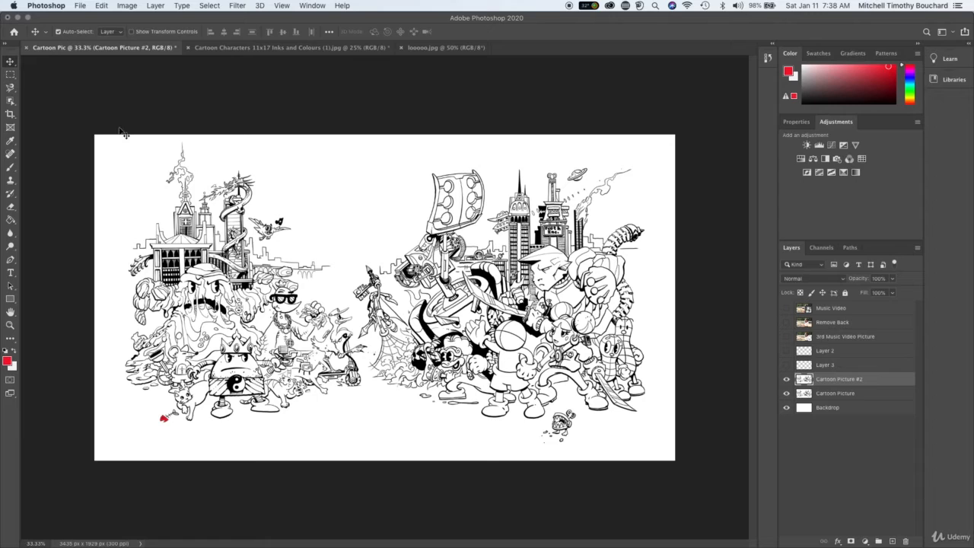
left_click(10, 74)
left_click_drag(540, 154, 677, 292)
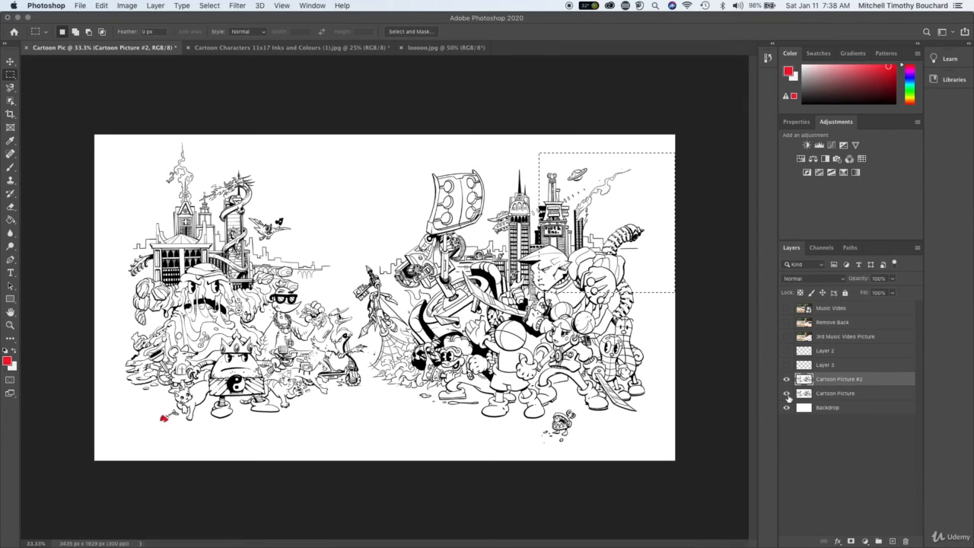
left_click(786, 392)
Marquee-select the area around the wind-up teeth below the characters and toggle both cartoon layers to compare it.
left_click_drag(491, 343, 619, 458)
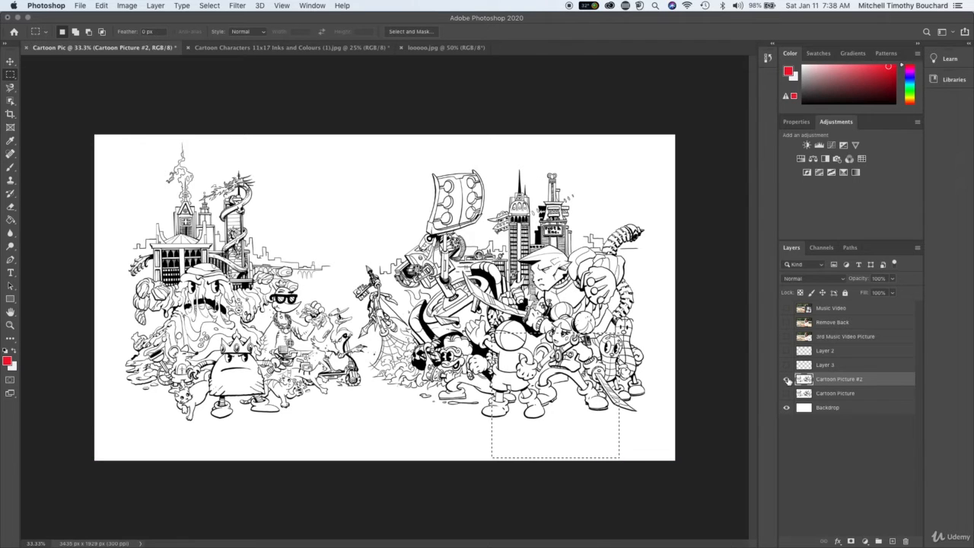
left_click(787, 379)
left_click(786, 379)
left_click(787, 393)
left_click(787, 392)
left_click(787, 393)
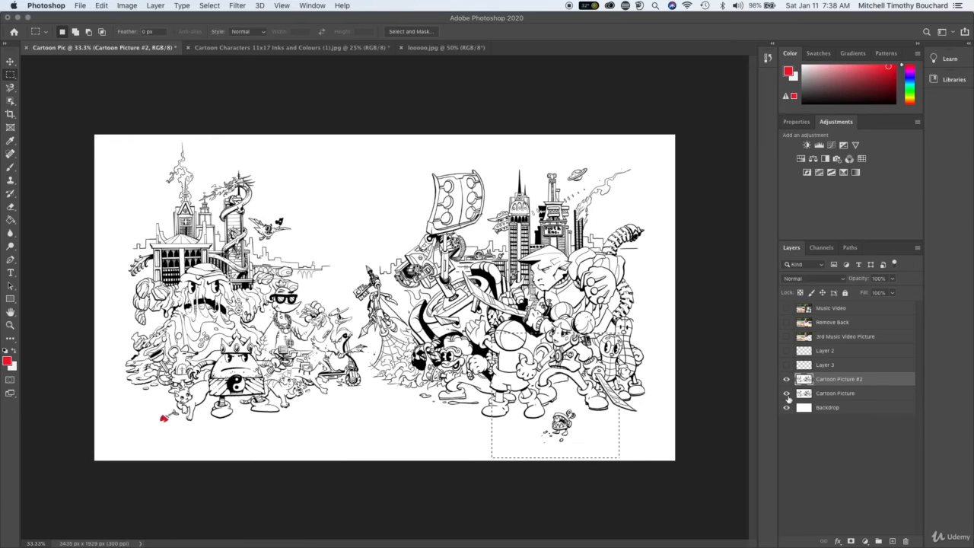
left_click(787, 392)
Marquee-select the half of the picture with the crowned character, toggle the Cartoon Picture layer to compare, and clear the selection.
left_click_drag(309, 427, 434, 464)
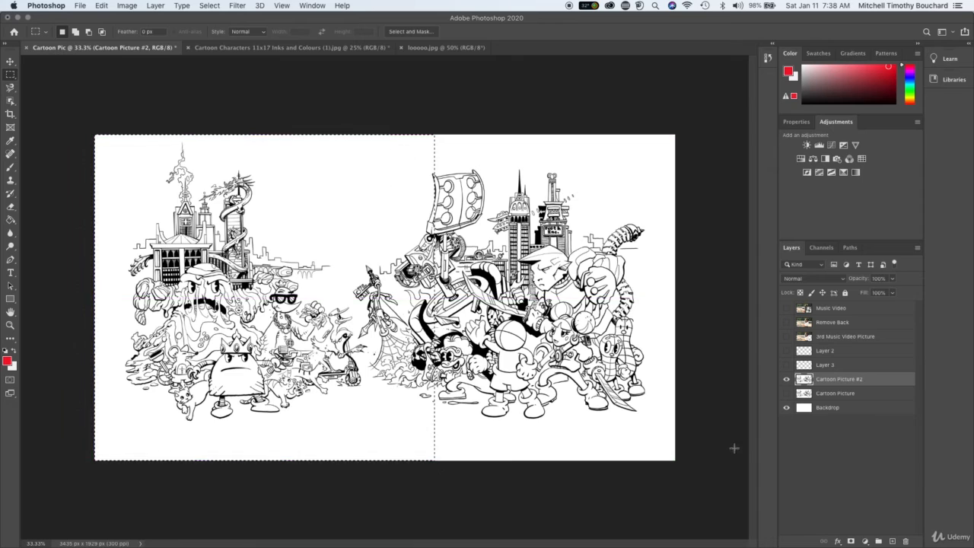
left_click(787, 393)
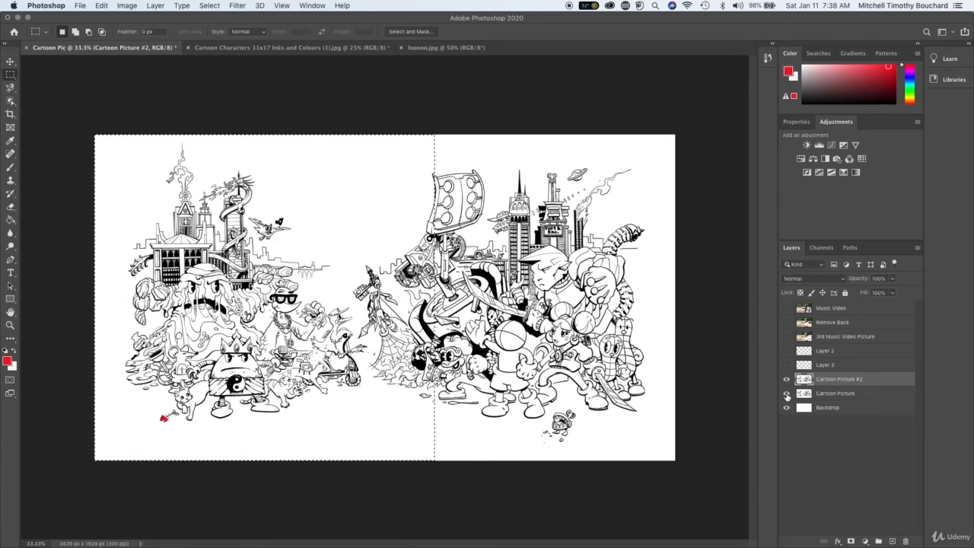
left_click(787, 393)
left_click(786, 393)
left_click(787, 393)
left_click(787, 393)
left_click(431, 160)
Deselect all layers so that Cartoon Picture #2 is no longer the active layer.
key("super+plus")
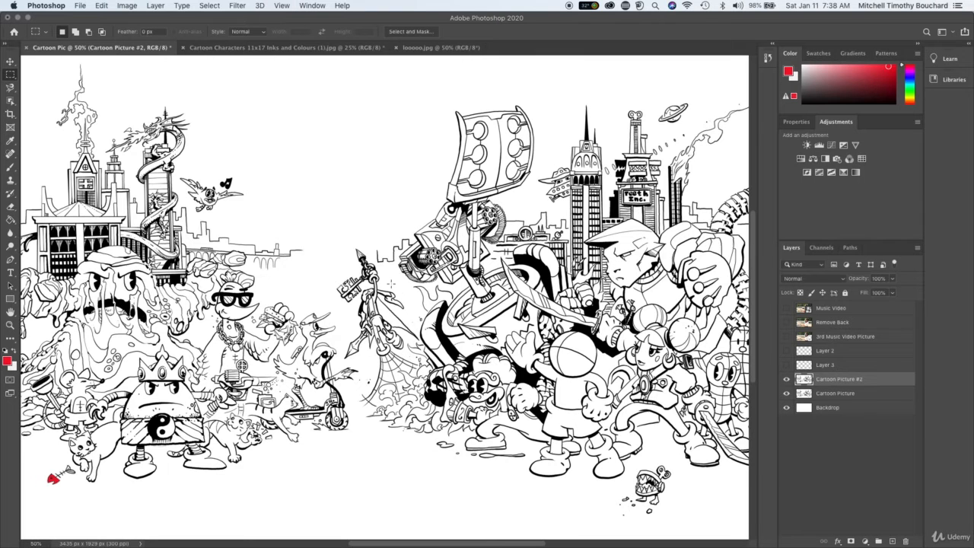
scroll(391, 284, "left", 5)
scroll(391, 284, "up", 1)
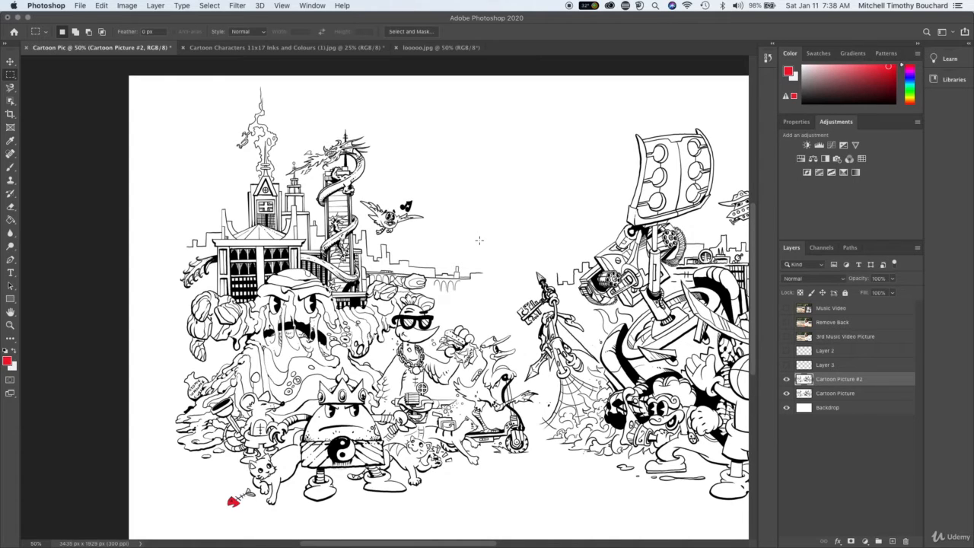
scroll(480, 240, "right", 3)
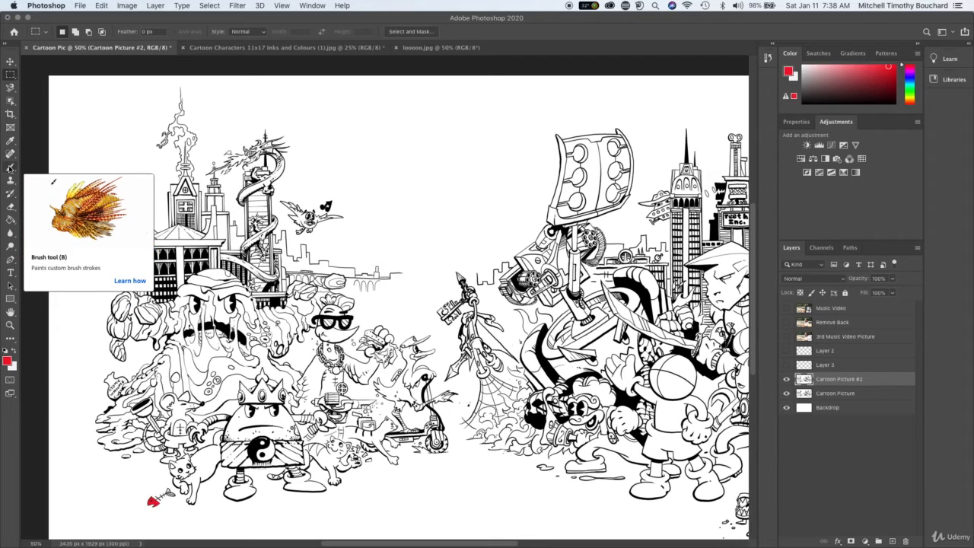
left_click(835, 456)
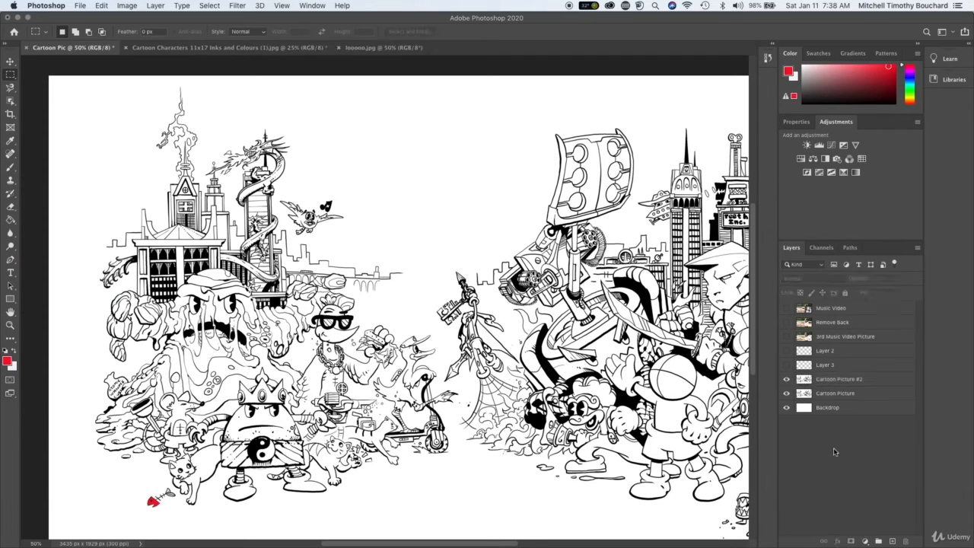
Hide the Cartoon Picture layer and toggle the Backdrop off and on to inspect the erased areas around the crowned character.
key("super+plus")
key("super+plus")
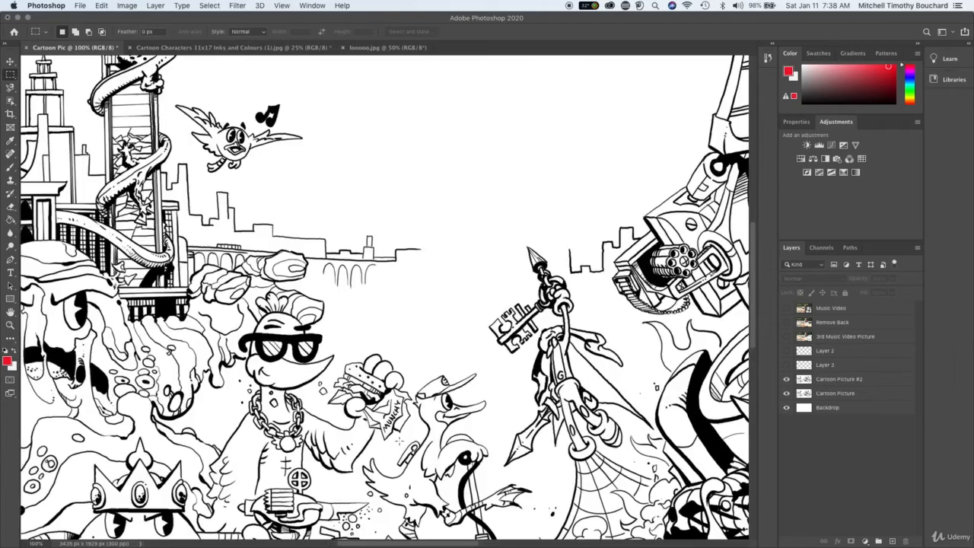
scroll(384, 297, "left", 4)
scroll(384, 297, "down", 6)
left_click(787, 394)
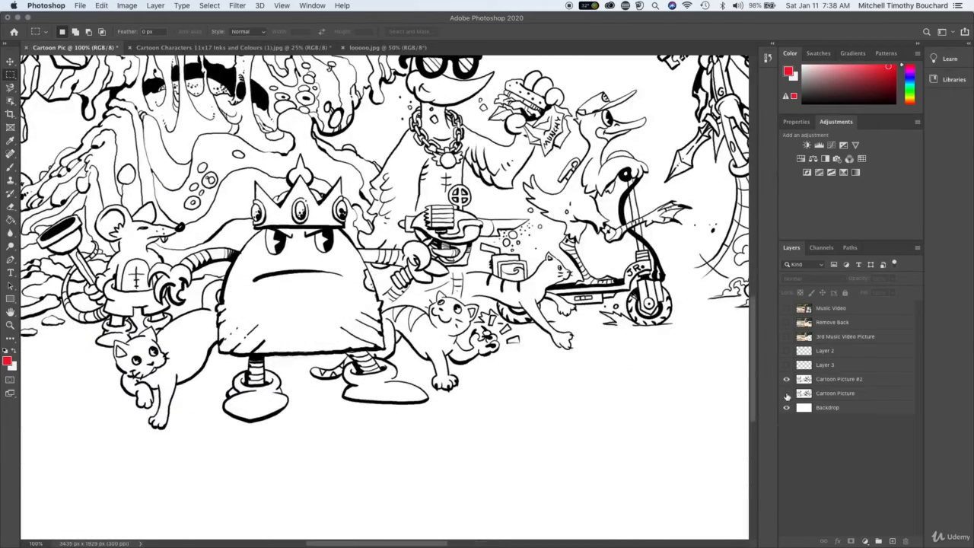
left_click(786, 409)
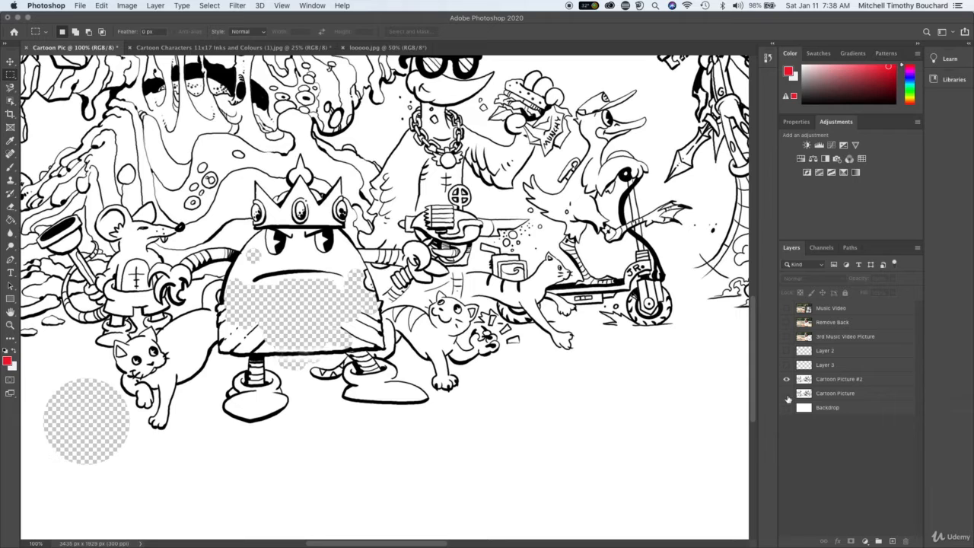
left_click(787, 408)
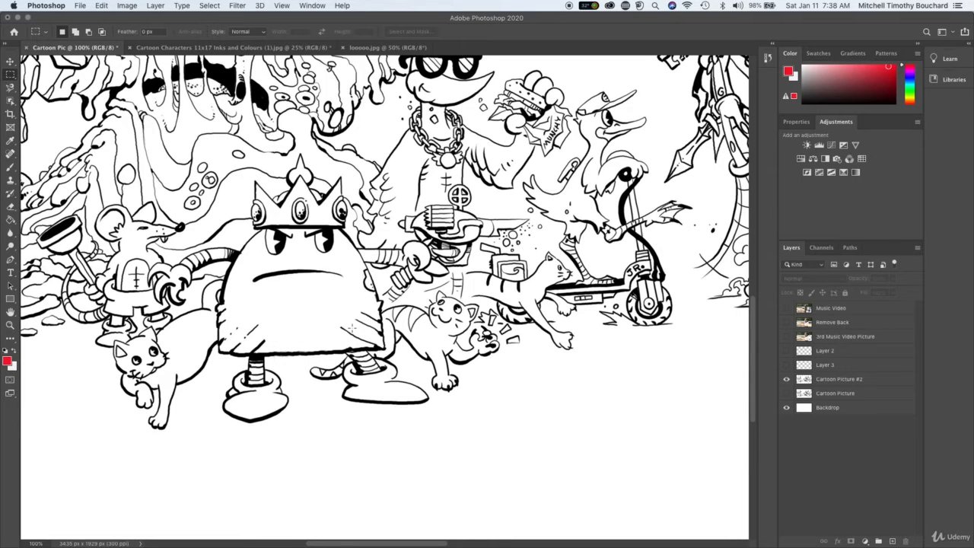
Show the original Cartoon Picture layer and hide the edited Cartoon Picture #2 layer.
scroll(352, 327, "left", 4)
scroll(351, 327, "down", 1)
left_click(787, 392)
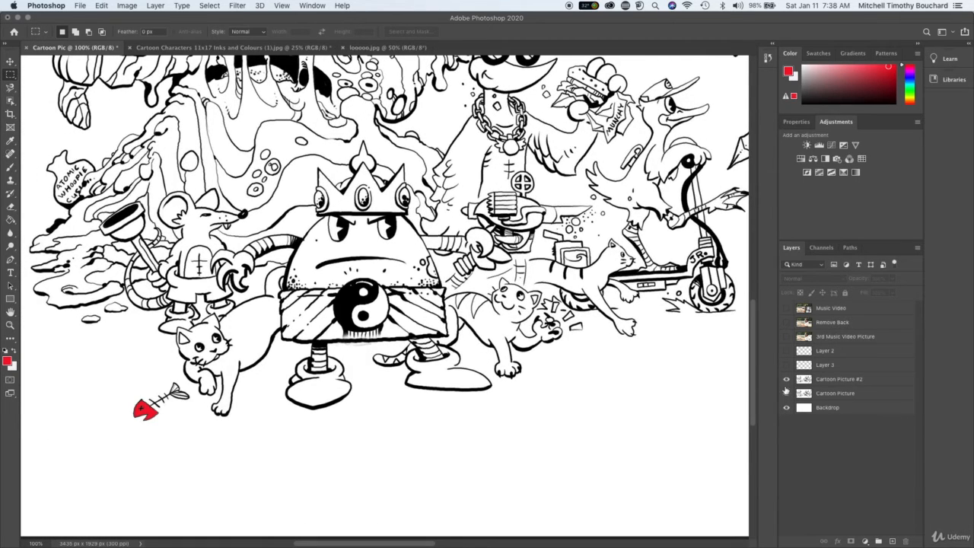
scroll(389, 238, "left", 2)
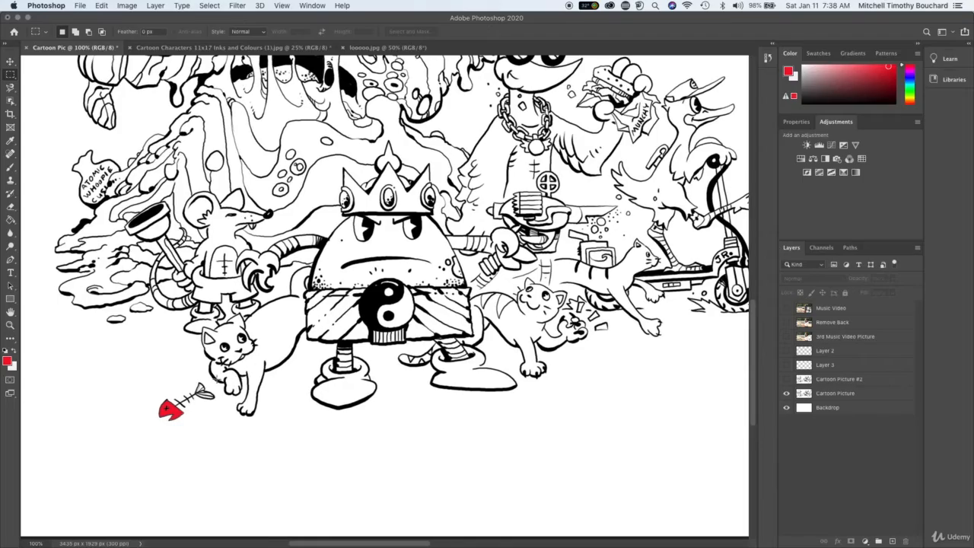
Examine the original cartoon up close, from the dragon tower and bird across to the ball-headed boy and the sword-wielding girl.
scroll(199, 388, "up", 10)
scroll(199, 388, "right", 5)
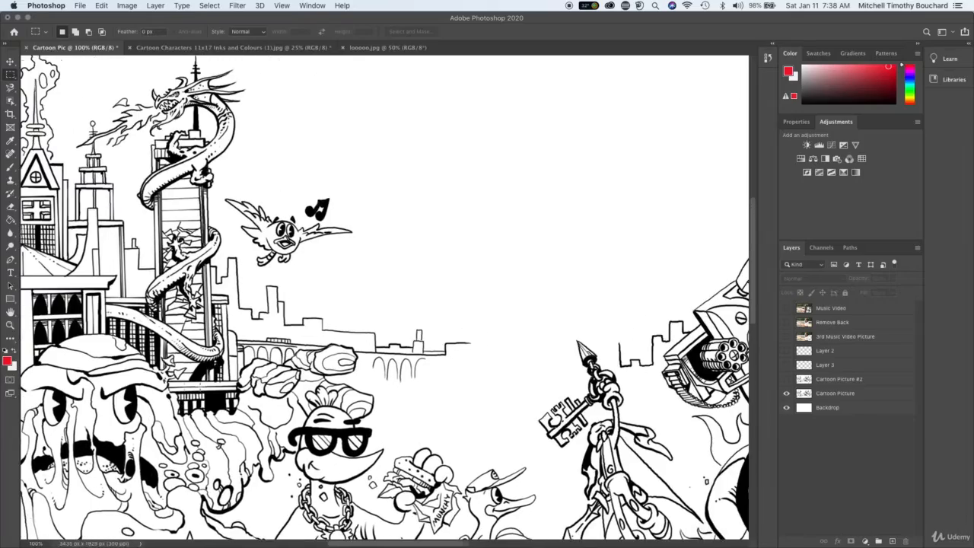
scroll(199, 388, "right", 5)
scroll(200, 388, "down", 10)
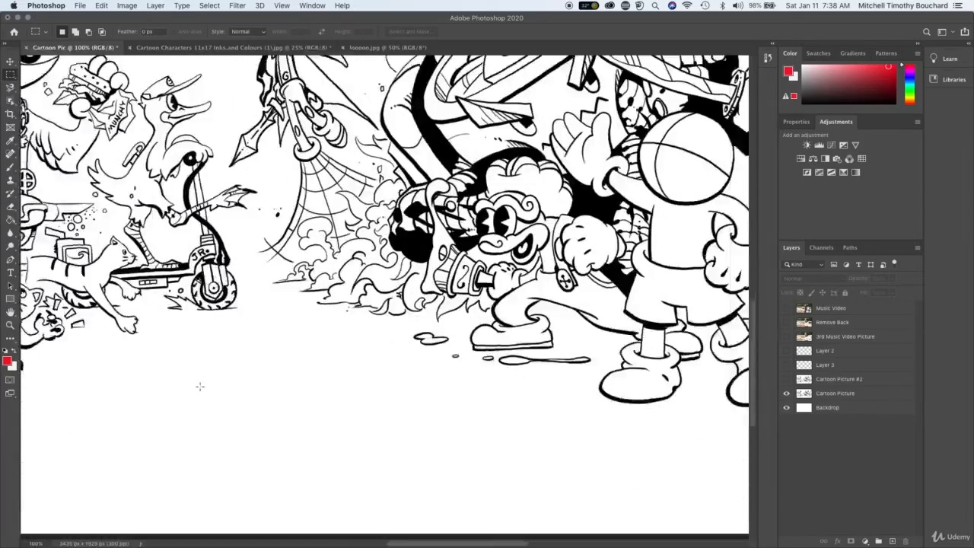
key("super+plus")
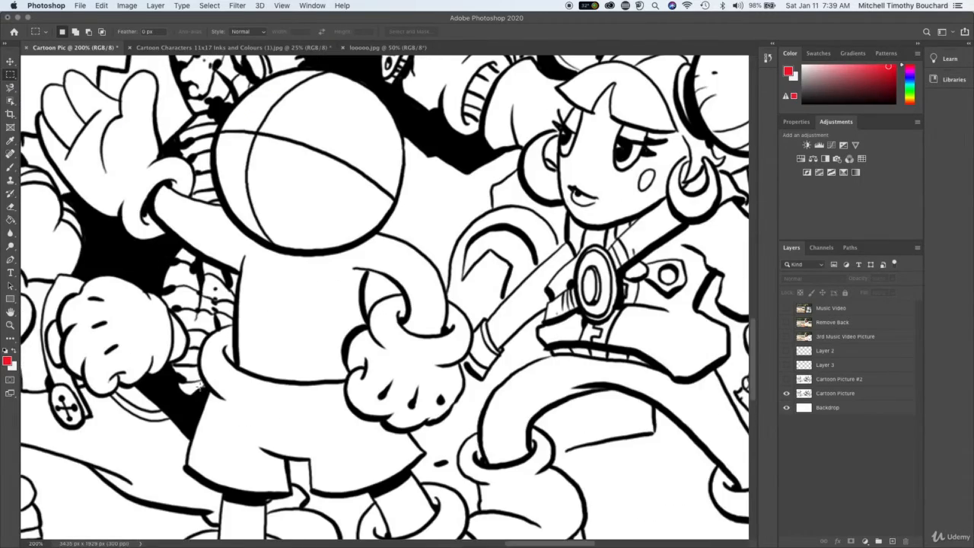
scroll(204, 393, "right", 3)
key("super+minus")
scroll(200, 386, "right", 2)
scroll(199, 387, "up", 3)
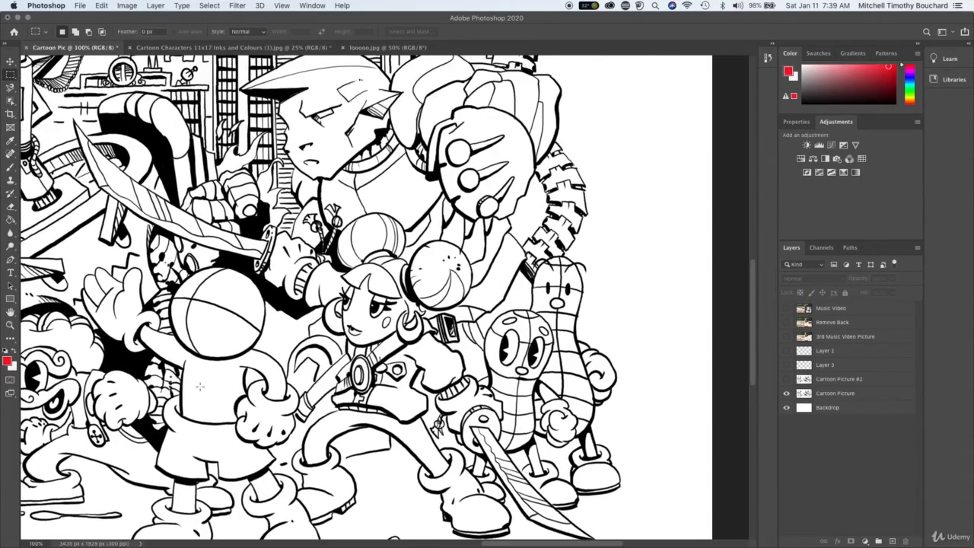
scroll(199, 387, "down", 3)
scroll(247, 252, "up", 3)
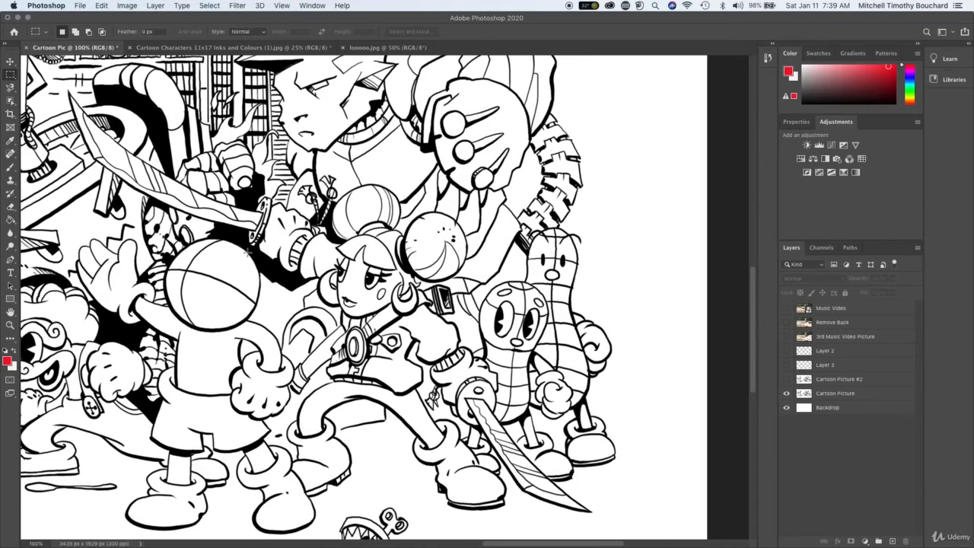
scroll(246, 252, "left", 3)
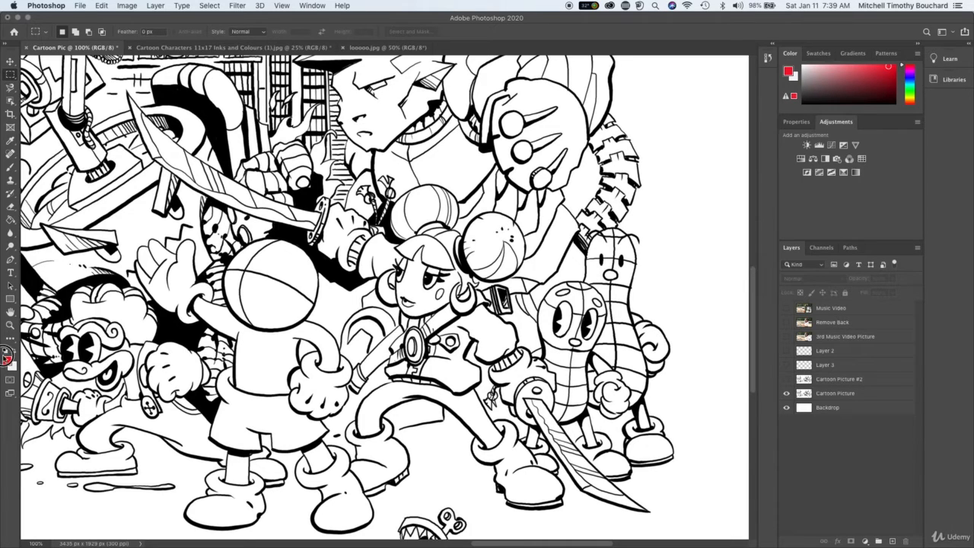
Set the foreground colour to the light yellow f8ea4e.
left_click(8, 361)
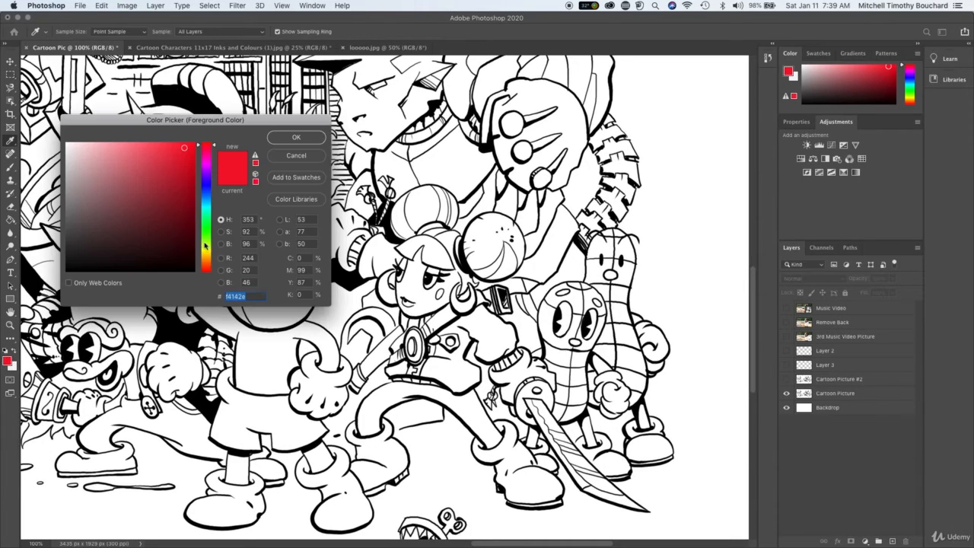
left_click_drag(205, 245, 209, 204)
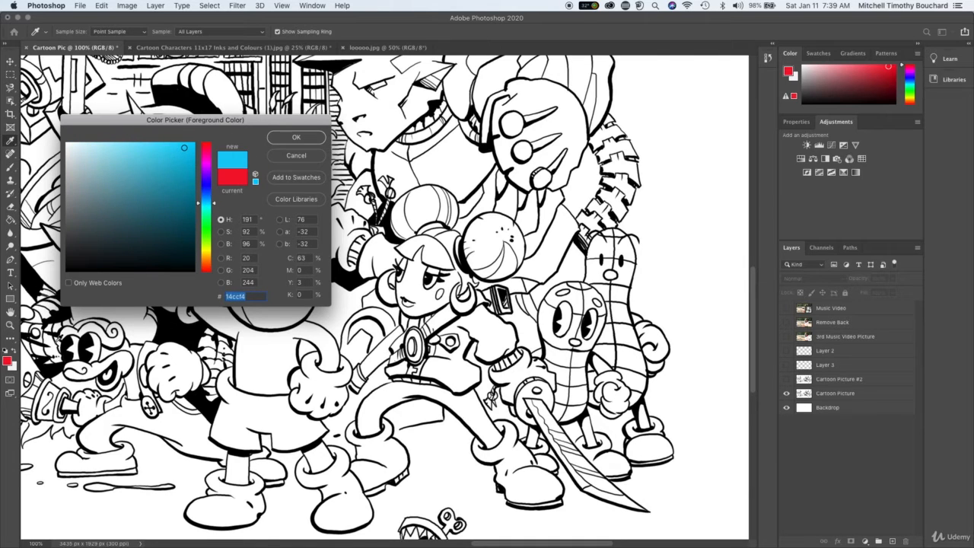
left_click(7, 362)
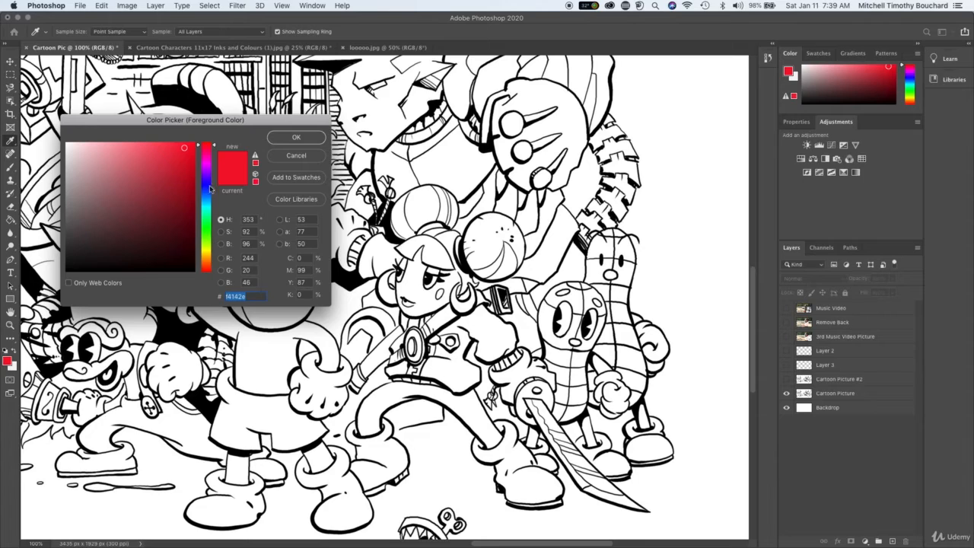
left_click_drag(215, 146, 206, 250)
mouse_move(184, 149)
left_mouse_down()
mouse_move(178, 202)
mouse_move(181, 146)
left_mouse_up()
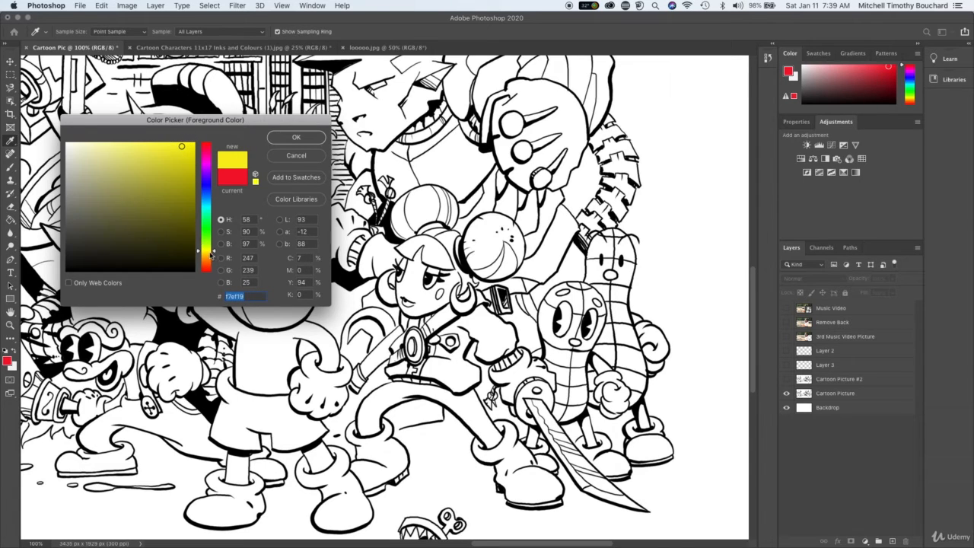
left_click_drag(211, 254, 213, 253)
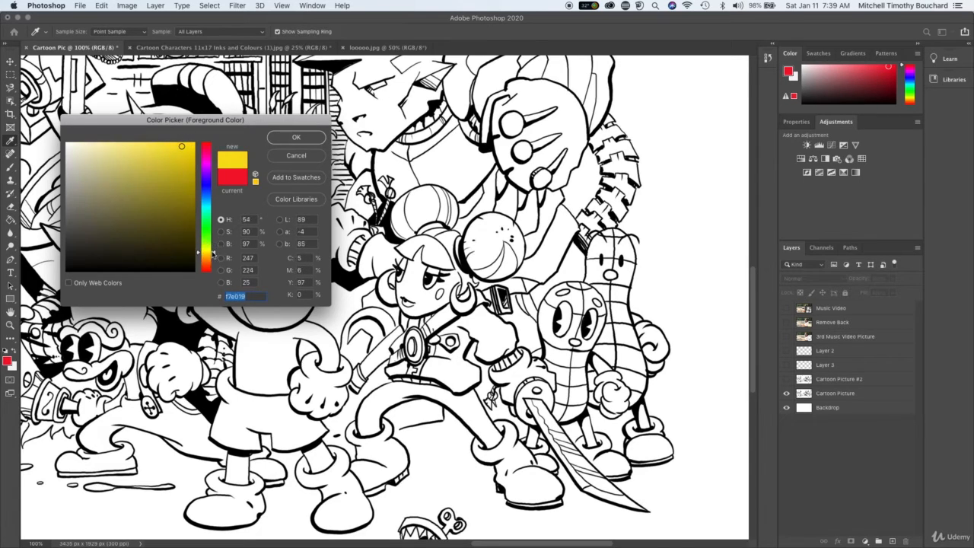
mouse_move(182, 146)
left_mouse_down()
mouse_move(172, 148)
mouse_move(193, 148)
left_mouse_up()
left_click_drag(212, 254, 213, 252)
left_click_drag(187, 146, 154, 145)
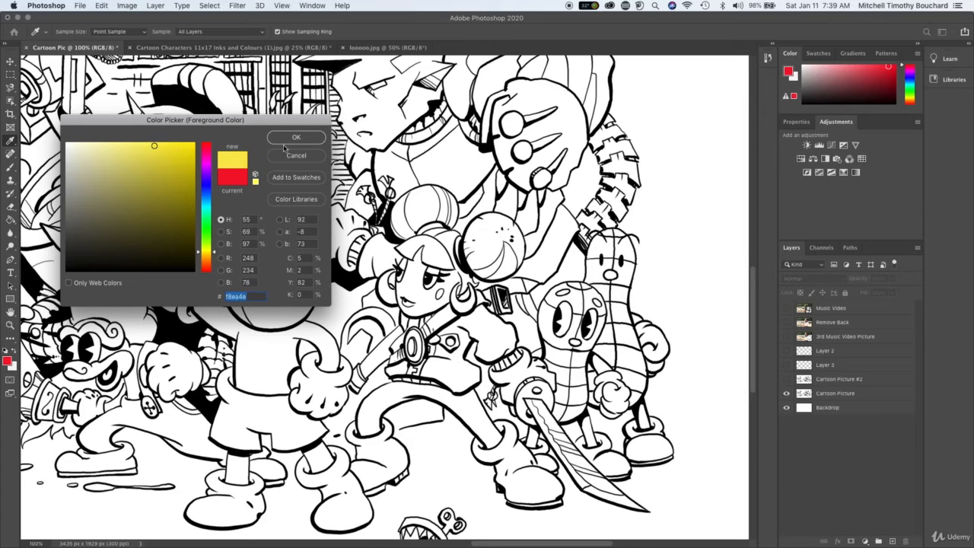
left_click(296, 141)
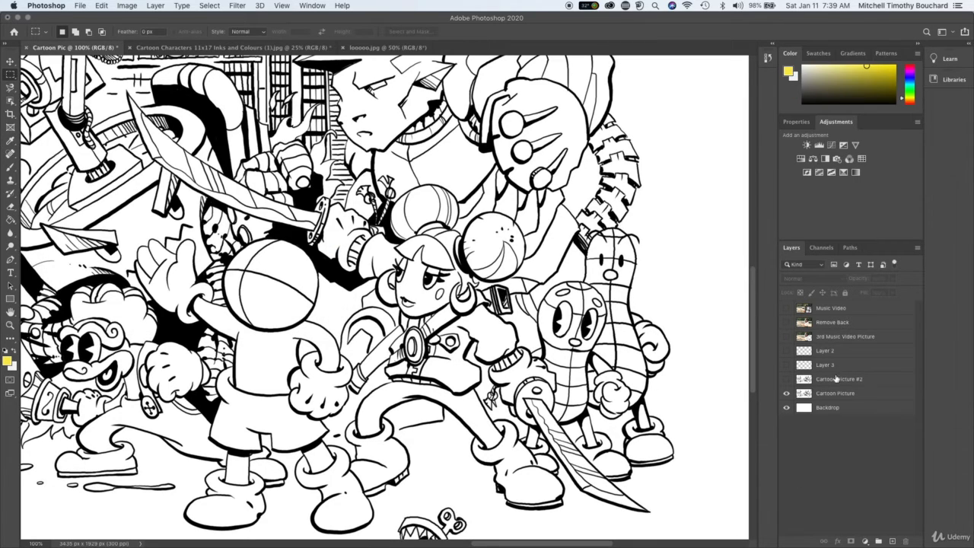
Select the Brush Tool with the sword-wielding girl's hair buns in close view and the Cartoon Picture layer left showing.
left_click(787, 394)
left_click(788, 394)
key("super+plus")
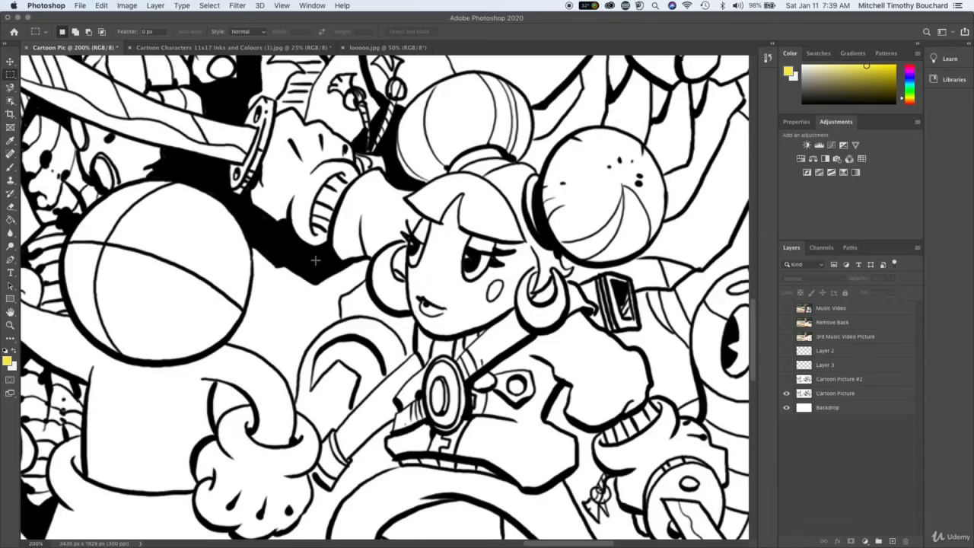
scroll(316, 260, "up", 3)
scroll(315, 260, "right", 3)
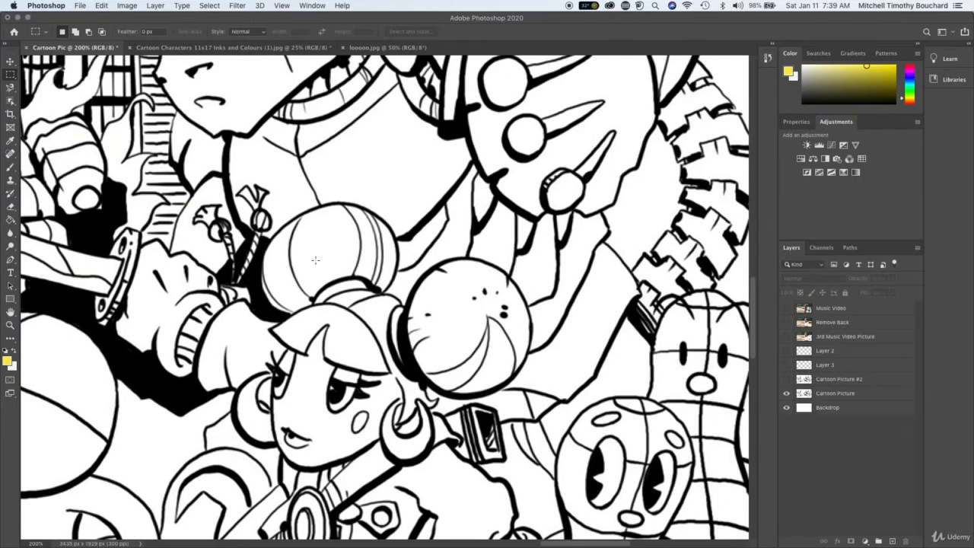
left_click(11, 167)
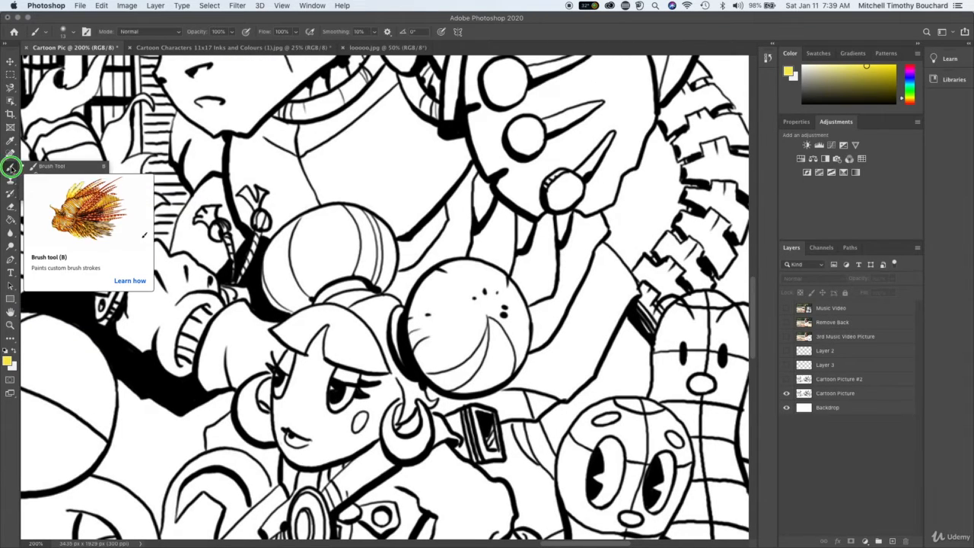
right_click(11, 167)
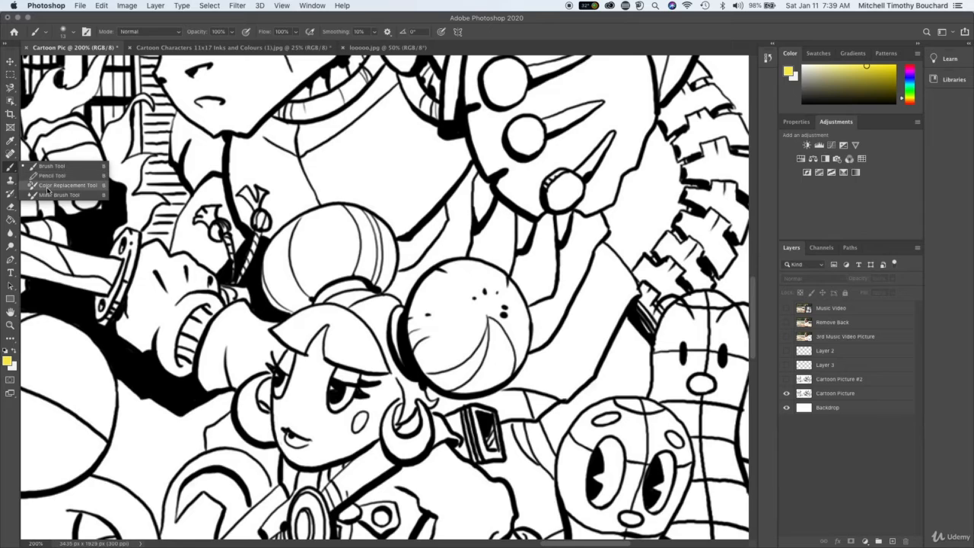
left_click(52, 166)
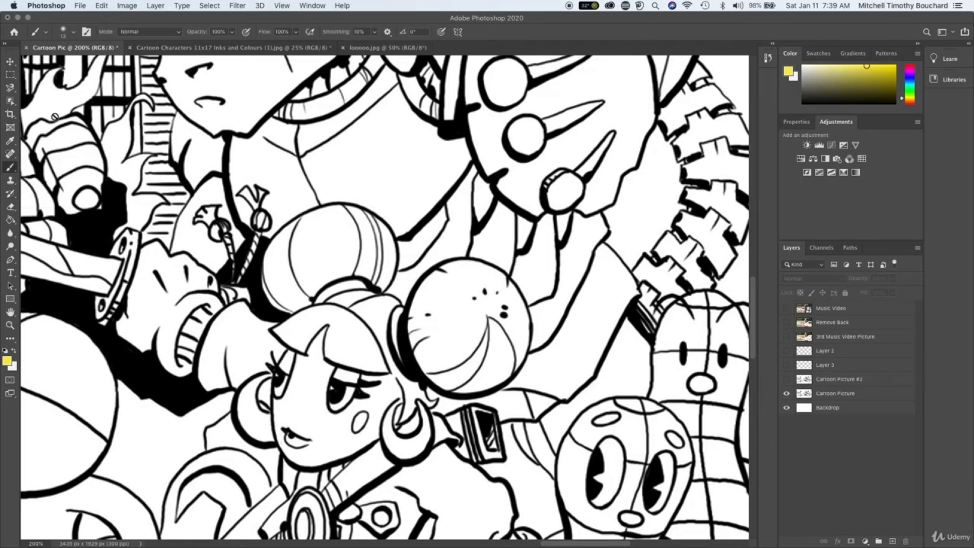
Set the brush size to 83 px with 51% hardness and make the Cartoon Picture layer active.
left_click(50, 33)
left_click(68, 35)
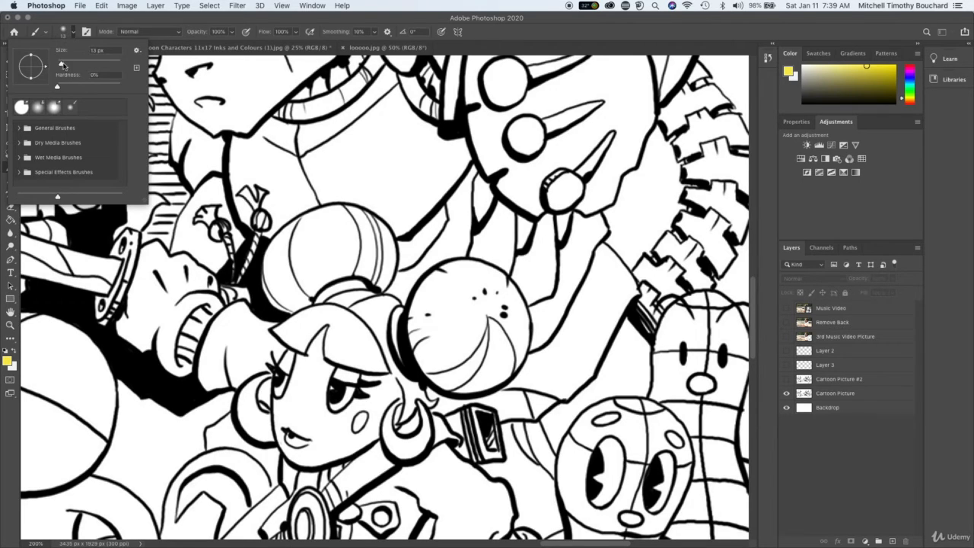
mouse_move(62, 64)
left_mouse_down()
mouse_move(84, 70)
mouse_move(71, 87)
mouse_move(90, 88)
left_mouse_up()
left_click(437, 303)
left_click(438, 301)
left_click(562, 192)
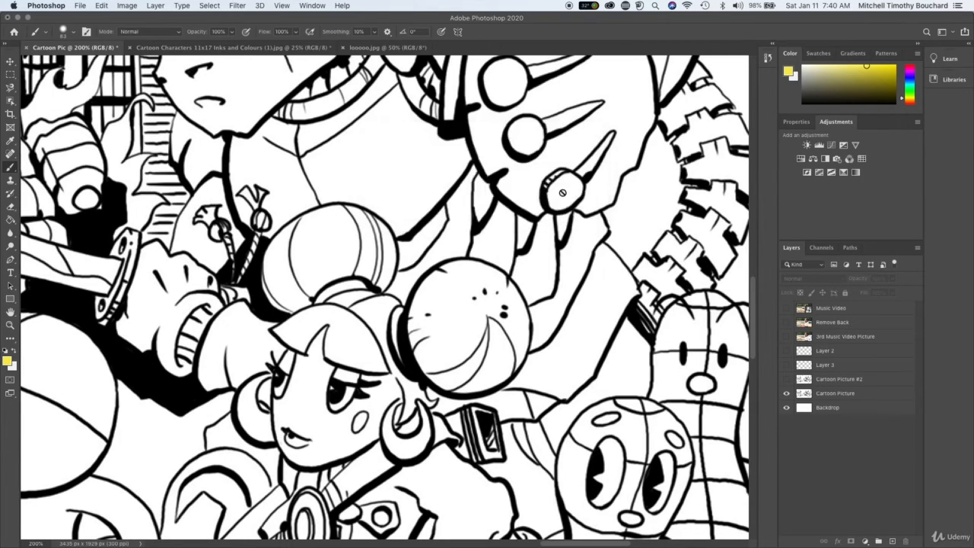
left_click(858, 394)
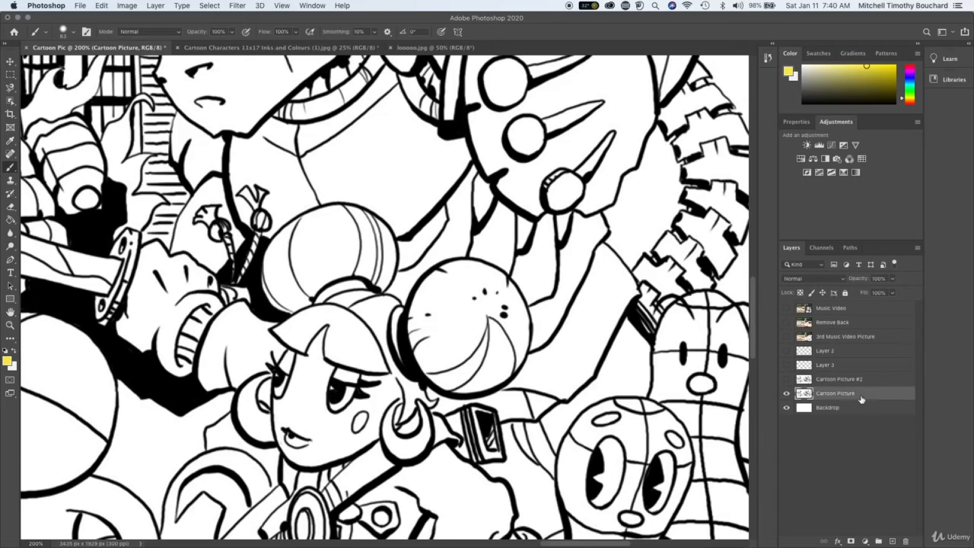
Try painting the sword-wielding girl's round bun above her ear yellow directly on the Cartoon Picture layer.
mouse_move(460, 320)
left_mouse_down()
mouse_move(476, 308)
mouse_move(484, 318)
mouse_move(463, 293)
mouse_move(446, 343)
mouse_move(468, 350)
mouse_move(456, 352)
mouse_move(491, 341)
left_mouse_up()
key("super+z")
left_click(457, 303)
mouse_move(491, 327)
left_mouse_down()
mouse_move(479, 334)
mouse_move(461, 304)
mouse_move(452, 309)
mouse_move(467, 304)
mouse_move(457, 315)
left_mouse_up()
key("super+z")
key("super+z")
key("super+z")
key("super+z")
key("super+z")
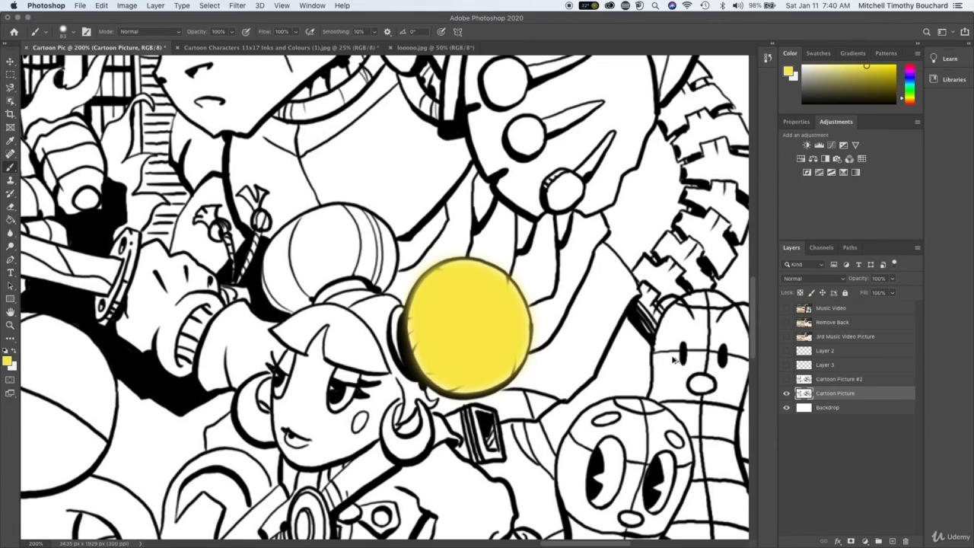
Undo the yellow strokes on the bun and make the Cartoon Picture layer visible.
key("super+z")
key("super+z")
key("super+z")
key("super+z")
key("super+z")
key("super+z")
key("super+z")
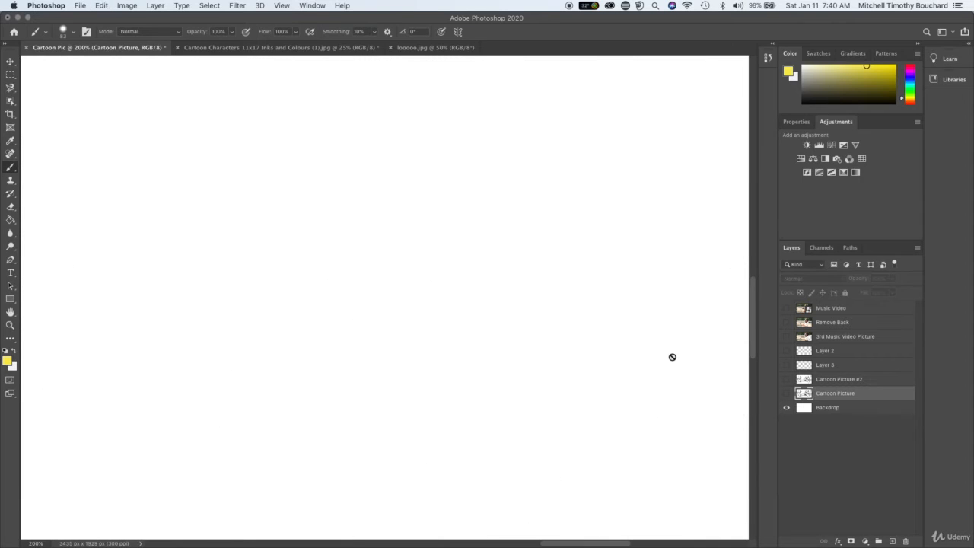
left_click(787, 394)
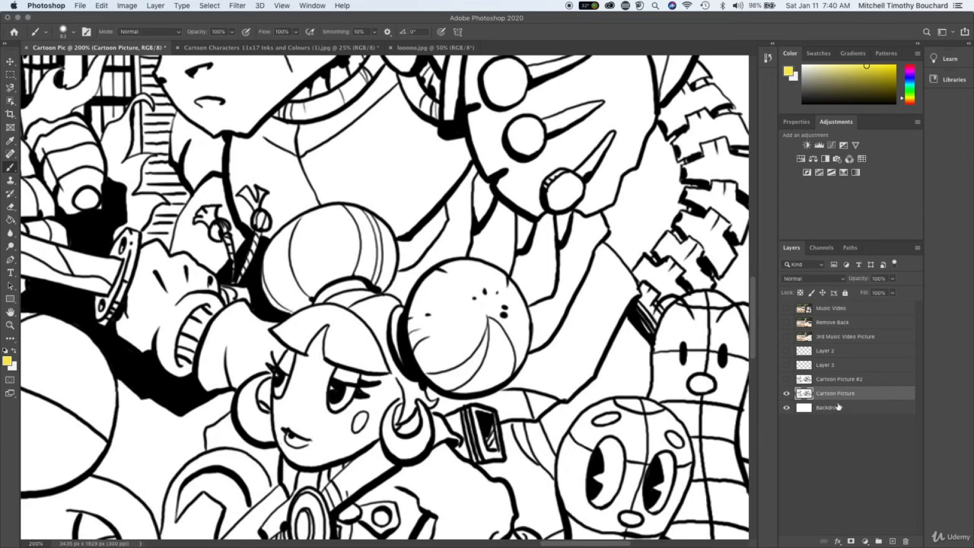
Add a new layer above Cartoon Picture and name it Yellow Hair.
left_click(892, 541)
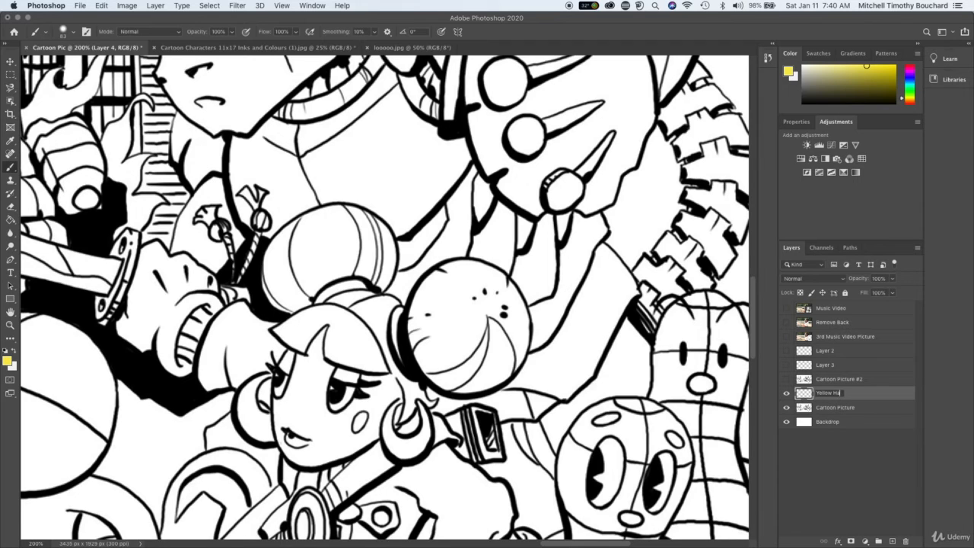
type("Yellow Hair")
key("Return")
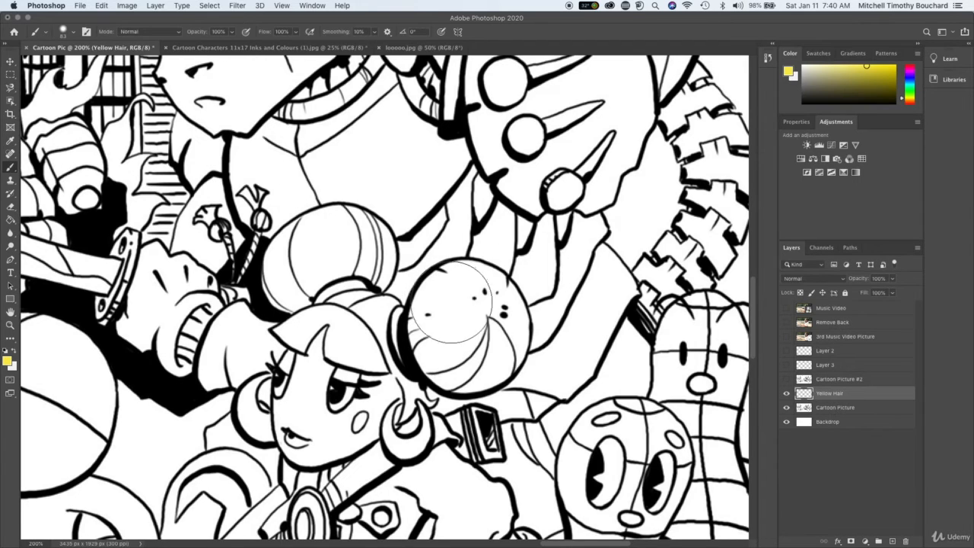
Try soft-edged yellow strokes on the round bun in the Yellow Hair layer, compare them through undo and redo, and undo them all.
key("super+equal")
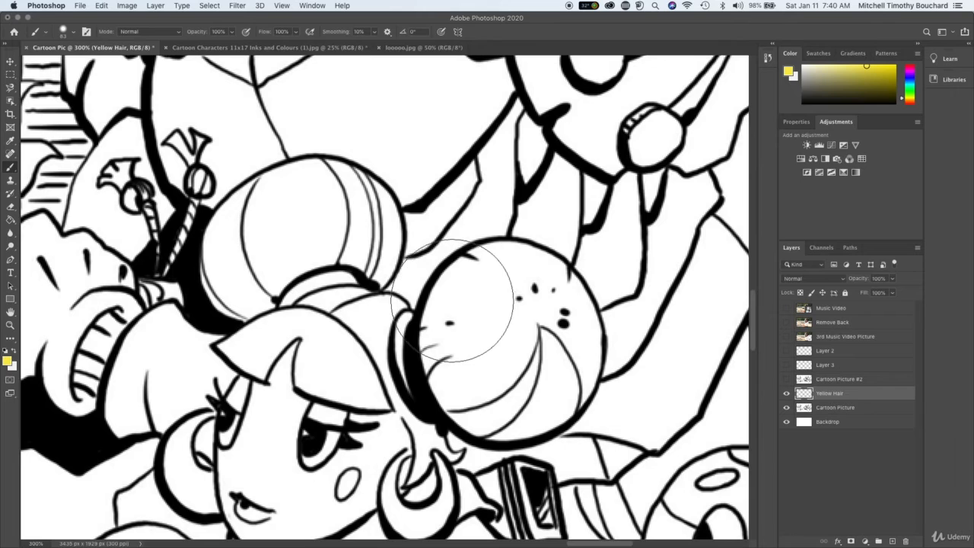
left_click(490, 310)
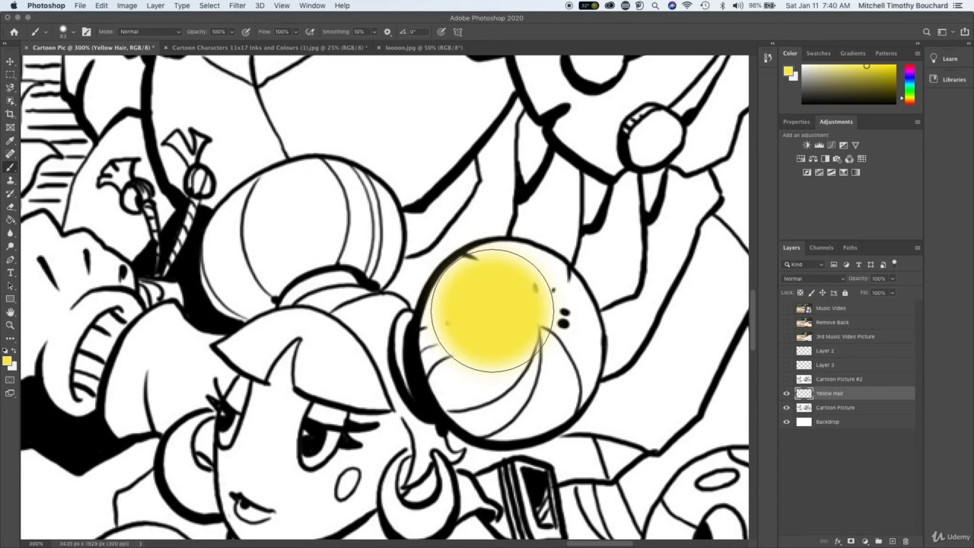
left_click(494, 309)
mouse_move(495, 309)
left_mouse_down()
mouse_move(479, 304)
mouse_move(487, 326)
left_mouse_up()
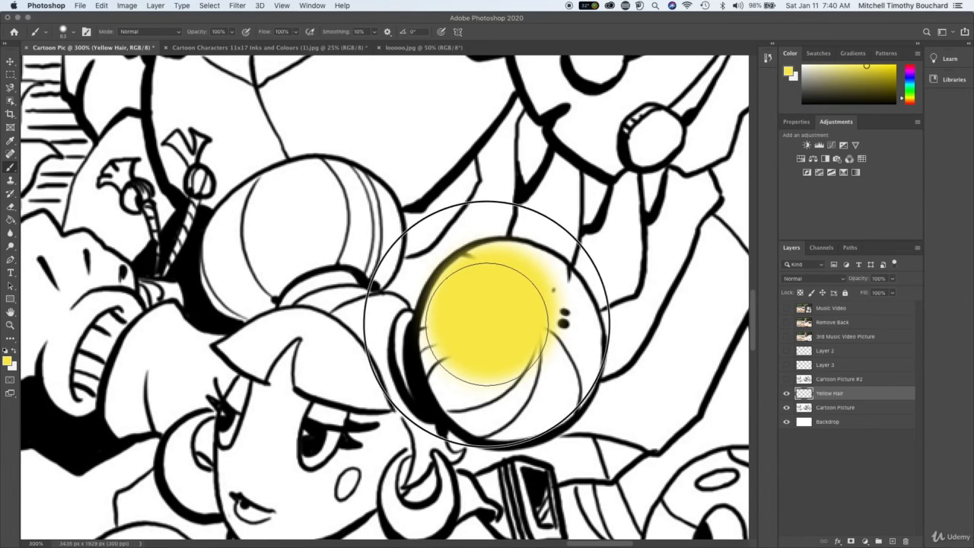
key("super+z")
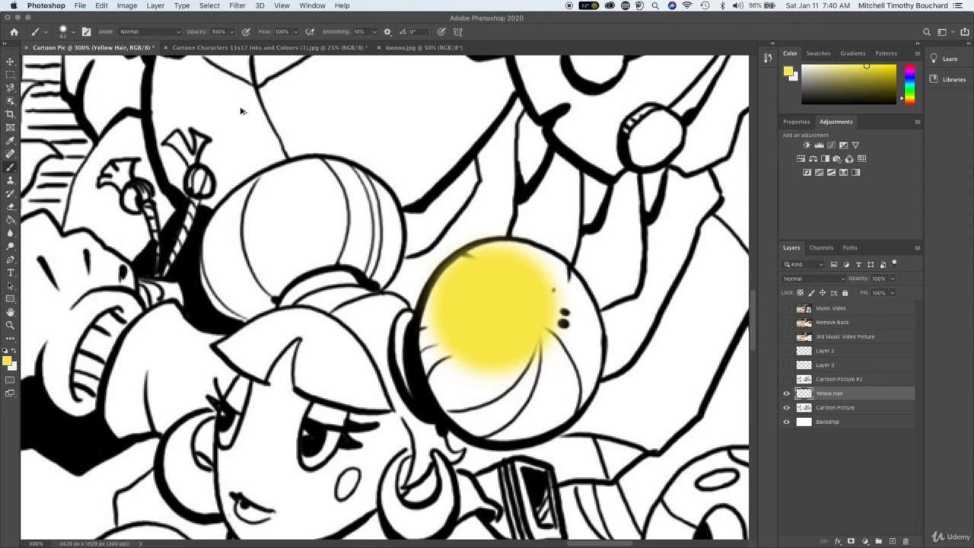
key("super+shift+z")
key("super+z")
key("super+shift+z")
key("super+z")
key("super+z")
key("super+z")
key("super+z")
key("super+z")
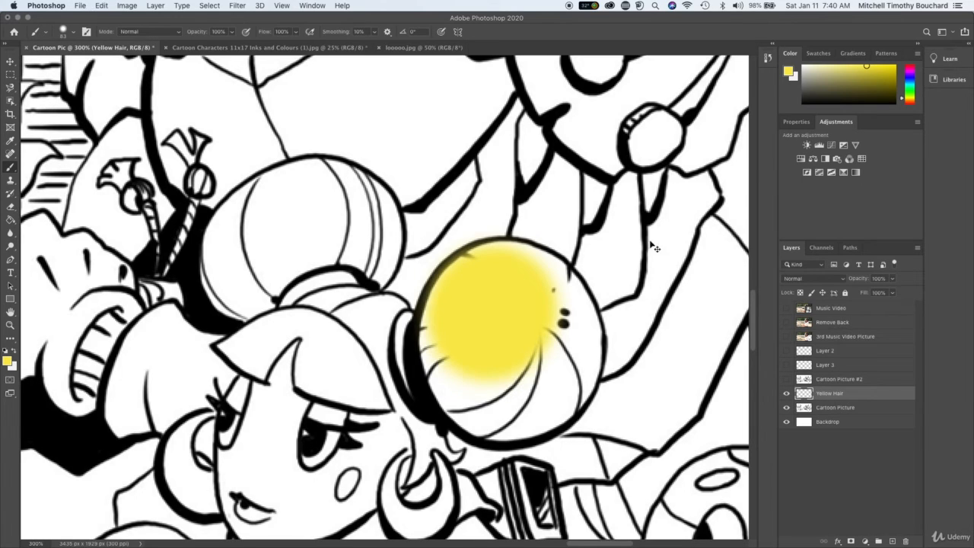
Set the brush hardness to 100% and paint the girl's round bun solid yellow on the Yellow Hair layer.
right_click(614, 251)
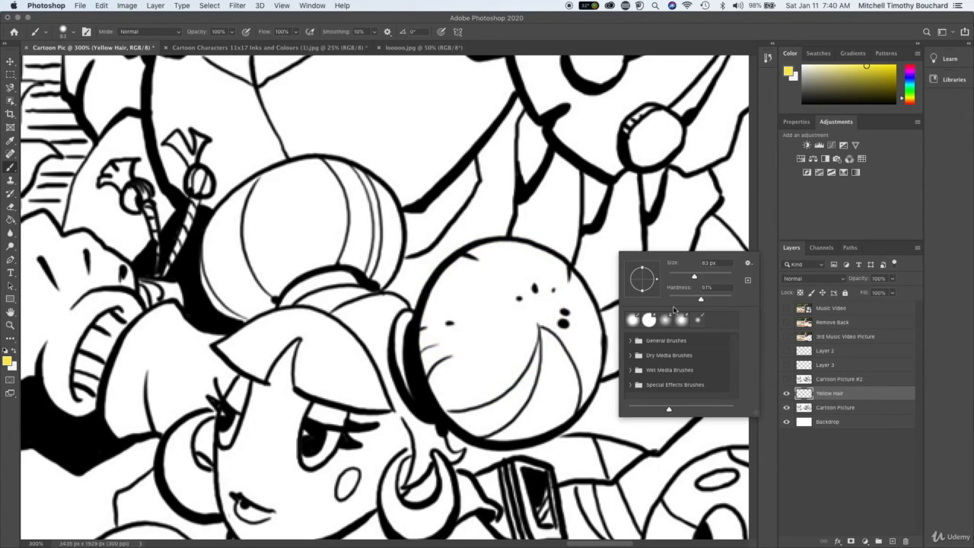
left_click_drag(703, 299, 736, 299)
left_click_drag(500, 320, 493, 312)
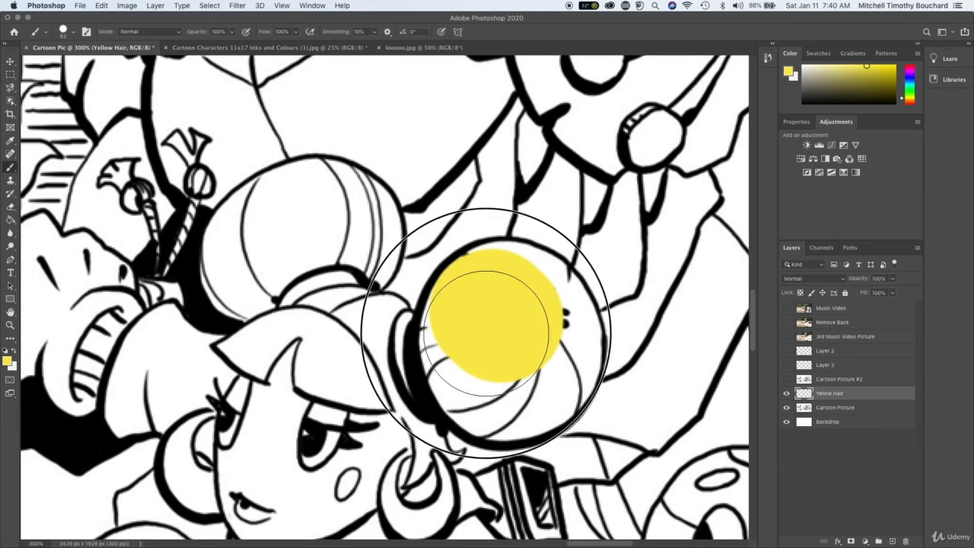
left_click(484, 326)
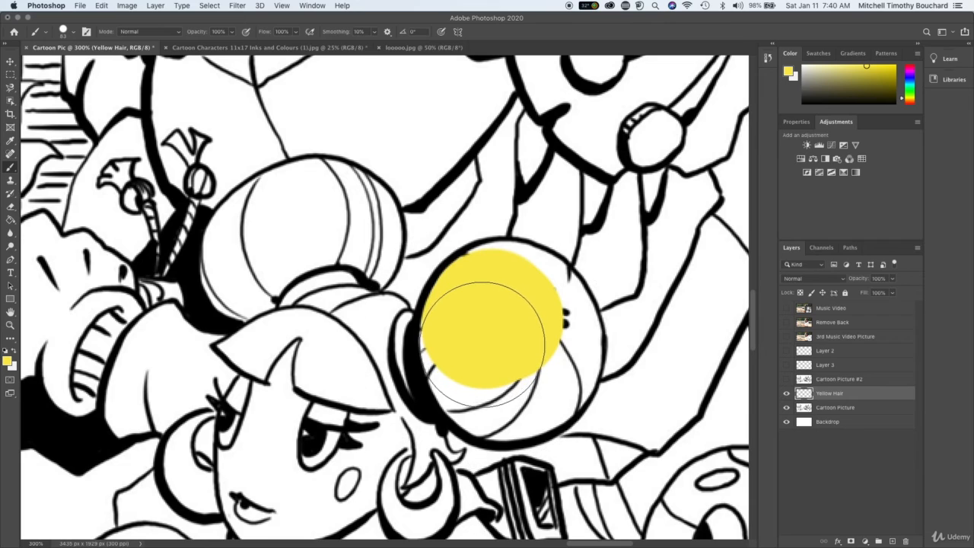
mouse_move(489, 348)
left_mouse_down()
mouse_move(496, 373)
mouse_move(476, 371)
mouse_move(496, 359)
mouse_move(529, 373)
mouse_move(519, 373)
mouse_move(537, 350)
mouse_move(530, 389)
mouse_move(497, 304)
left_mouse_up()
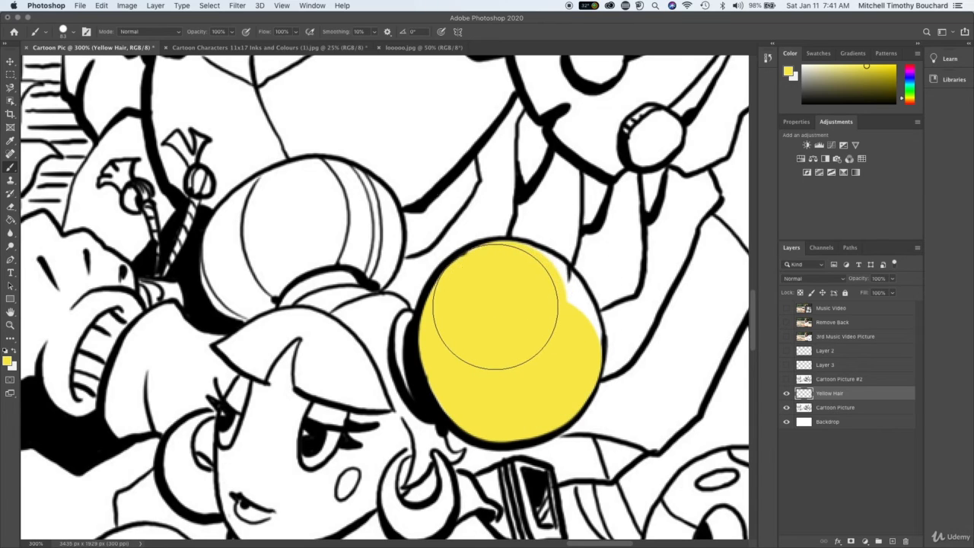
left_click(517, 305)
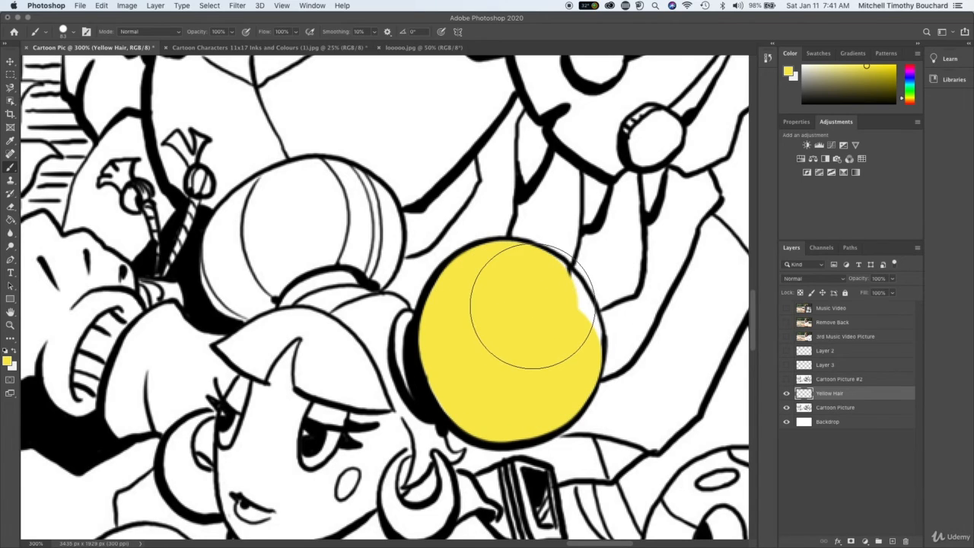
left_click(536, 308)
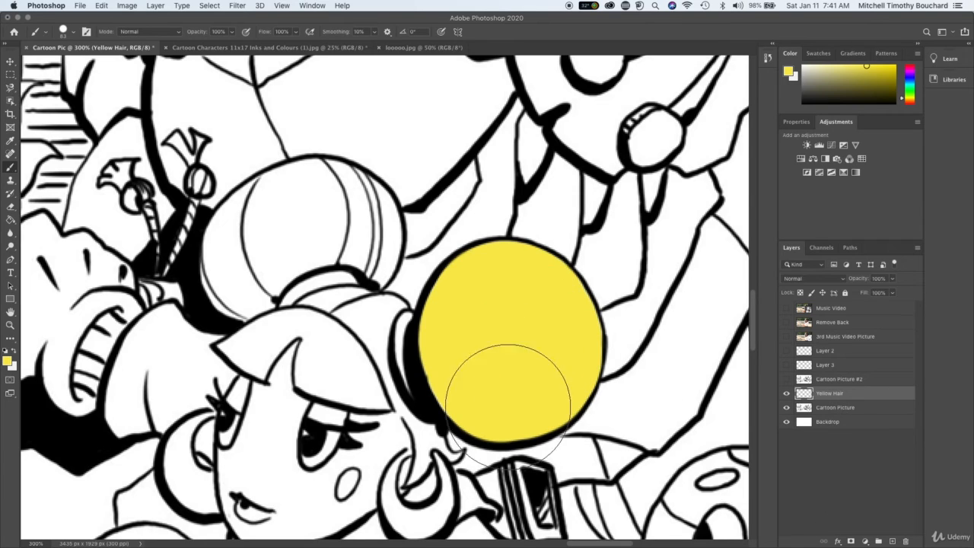
Reduce the brush size to 15 px for the edges of the yellow bun.
right_click(549, 334)
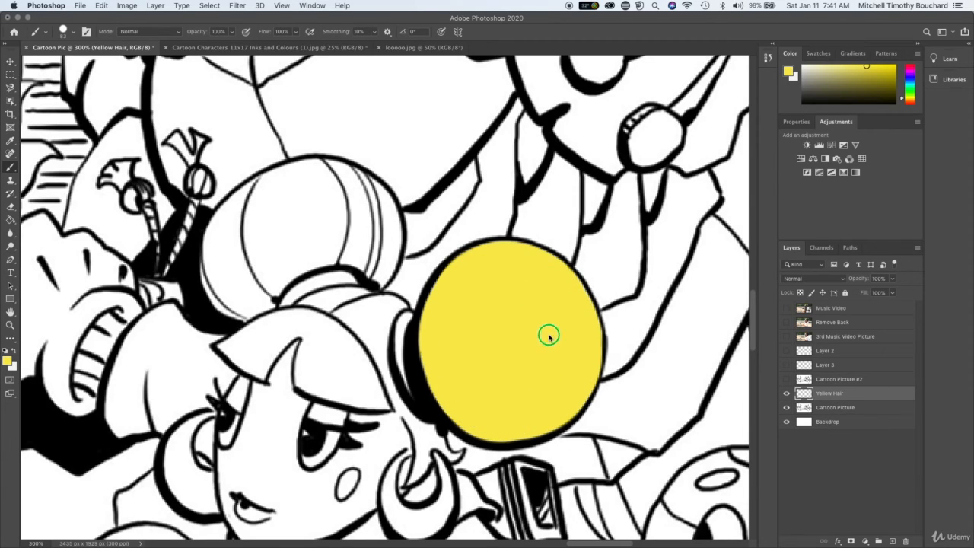
left_click_drag(612, 354, 608, 356)
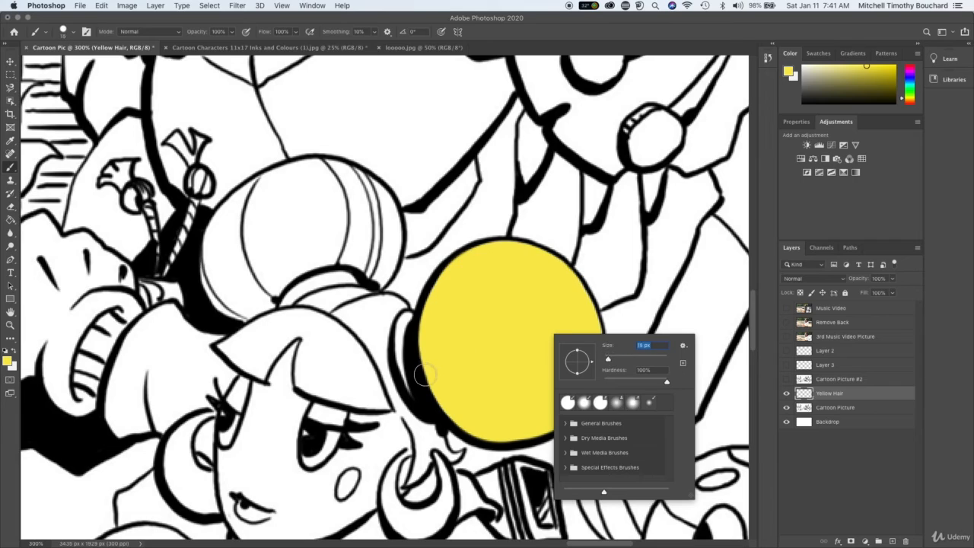
key("Return")
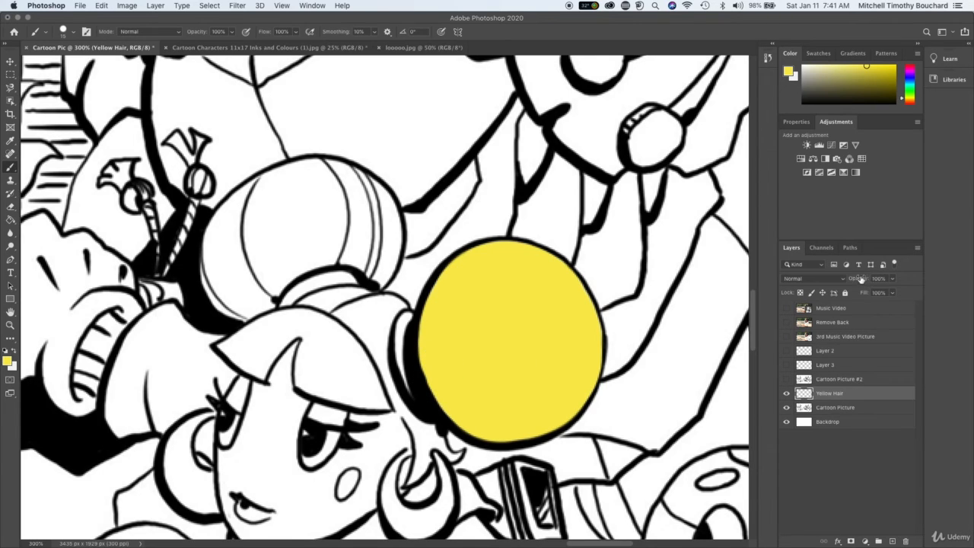
Try different opacities on the Yellow Hair layer and return it to 100%.
left_click_drag(860, 278, 894, 280)
key("super+minus")
key("super+minus")
scroll(857, 279, "down", 2)
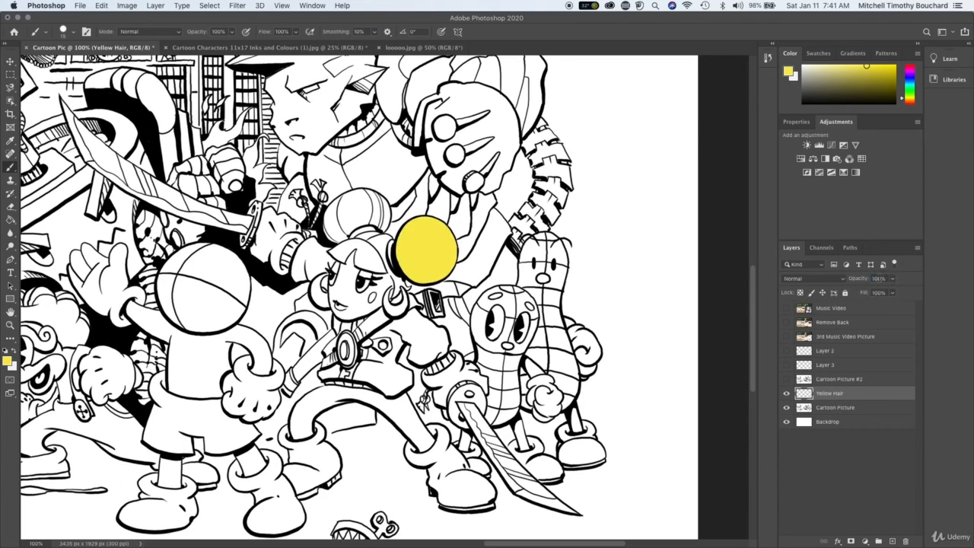
left_click_drag(858, 280, 932, 283)
left_click(841, 279)
left_click(842, 279)
scroll(452, 254, "left", 3)
scroll(452, 255, "up", 1)
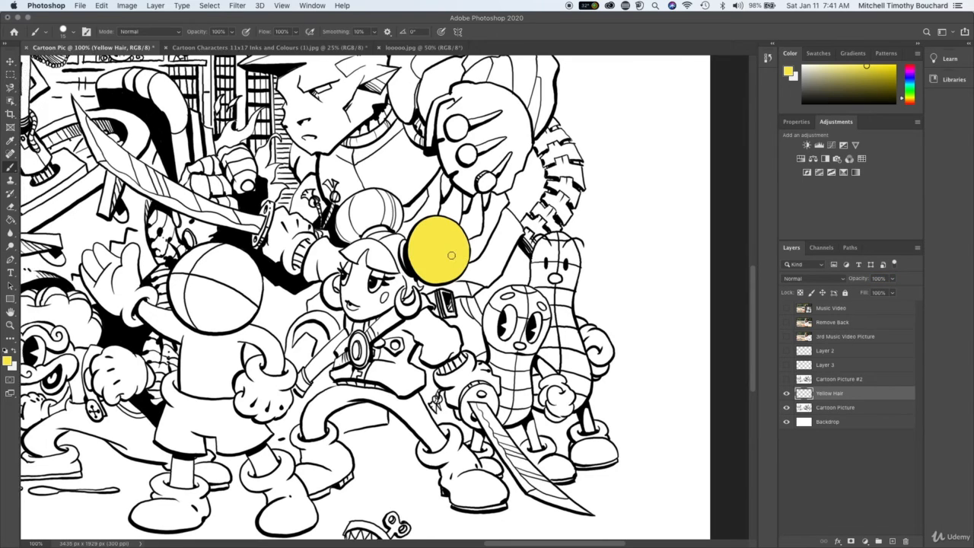
Change the foreground colour to a paler, less saturated yellow.
scroll(428, 242, "up", 5)
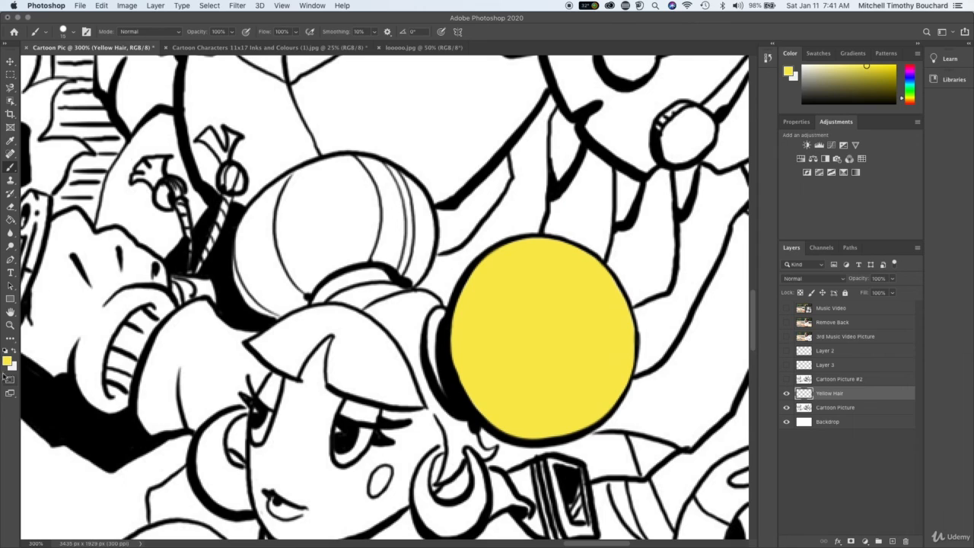
left_click(8, 362)
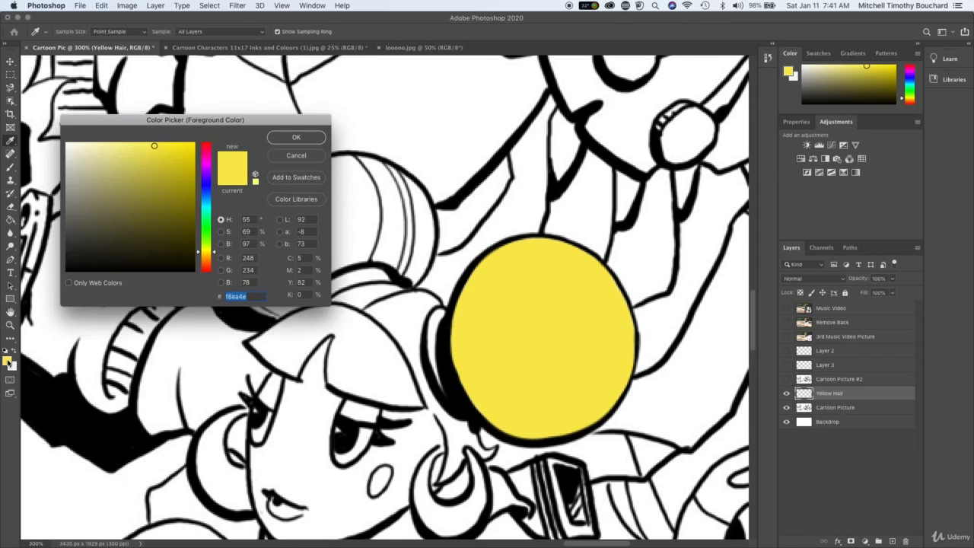
mouse_move(140, 153)
left_mouse_down()
mouse_move(99, 148)
mouse_move(128, 151)
left_mouse_up()
left_click(286, 137)
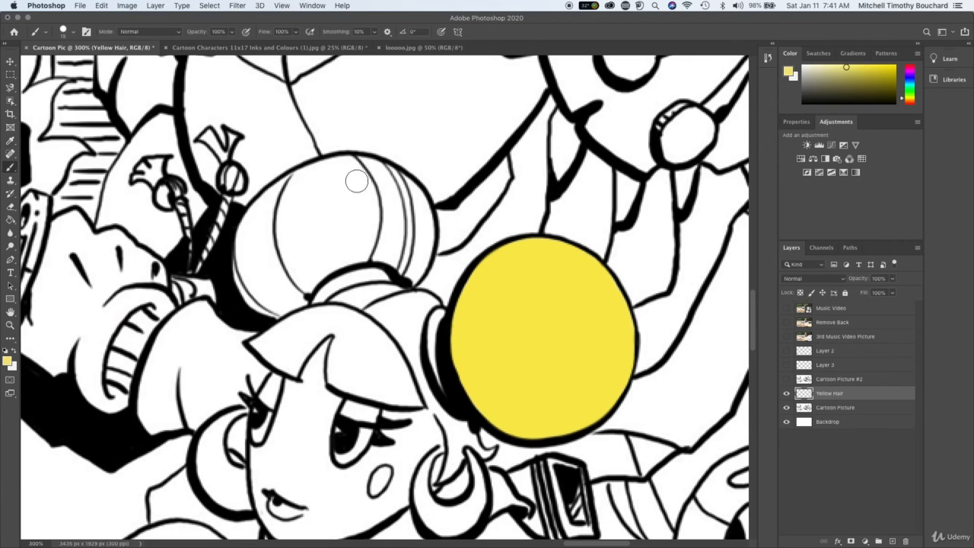
Outline the girl's other hair bun with the Magnetic Lasso and fill the selection with the pale yellow using the Paint Bucket.
left_click(10, 86)
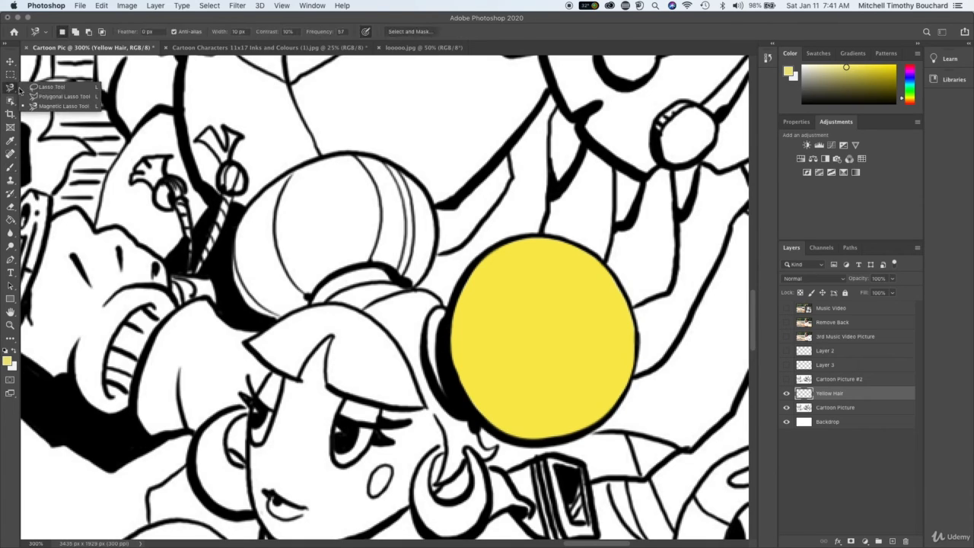
left_click(52, 112)
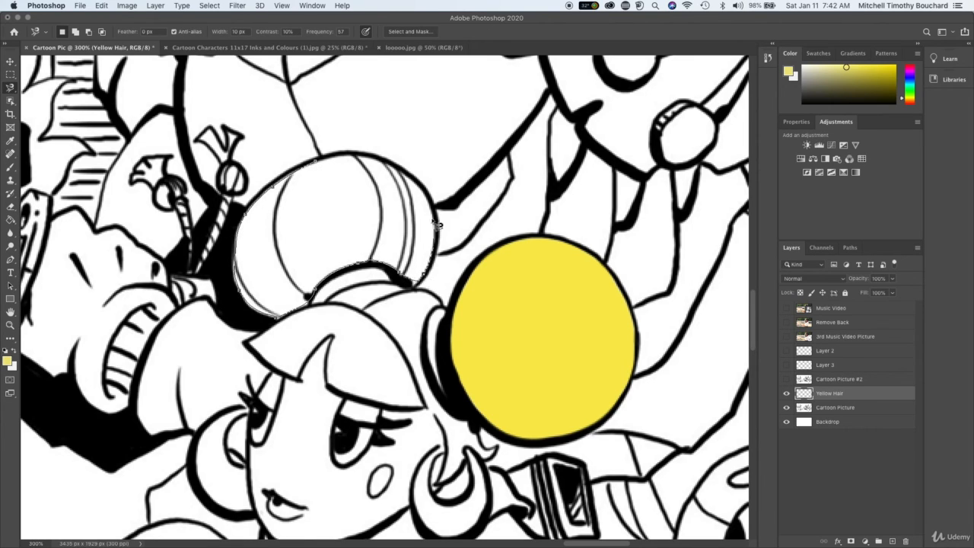
left_click(333, 162)
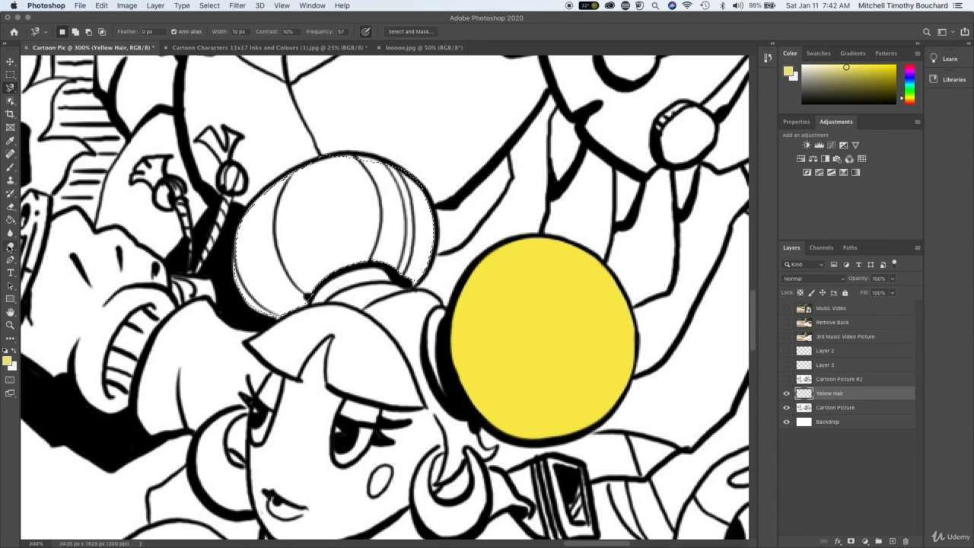
left_click(10, 219)
left_click(288, 215)
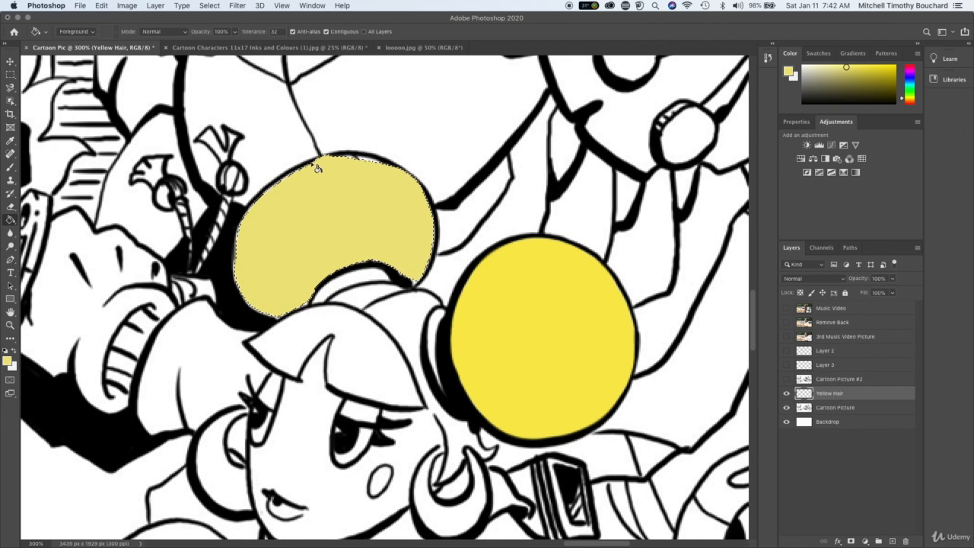
Deselect the Yellow Hair layer, clear the bun selection with the Rectangular Marquee Tool, and bring the whole cartoon into view.
key("super+1")
key("super+minus")
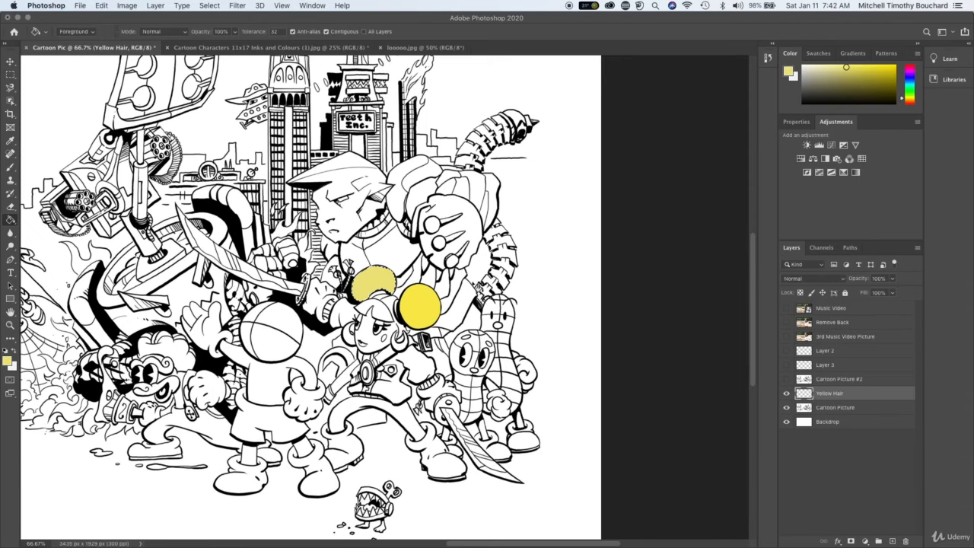
left_click(843, 484)
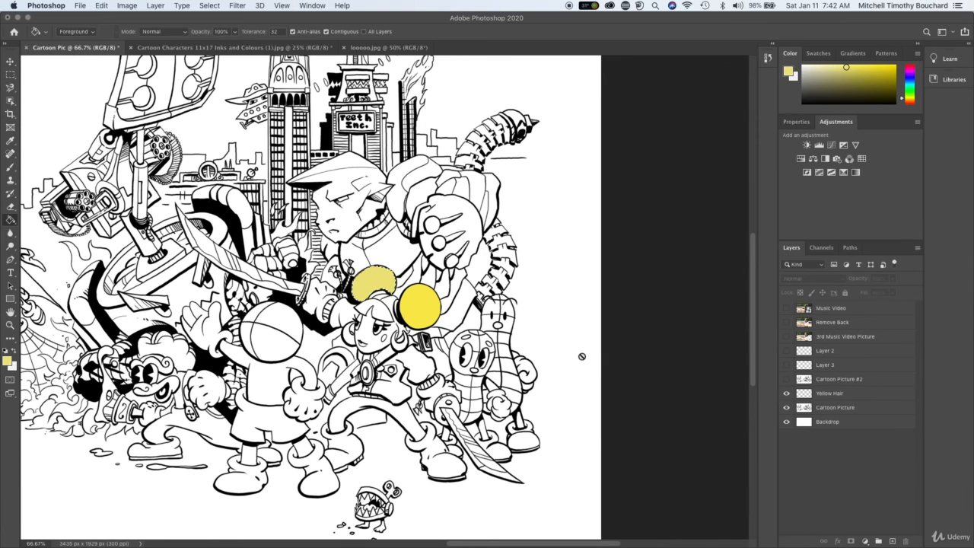
left_click(6, 75)
scroll(729, 325, "left", 5)
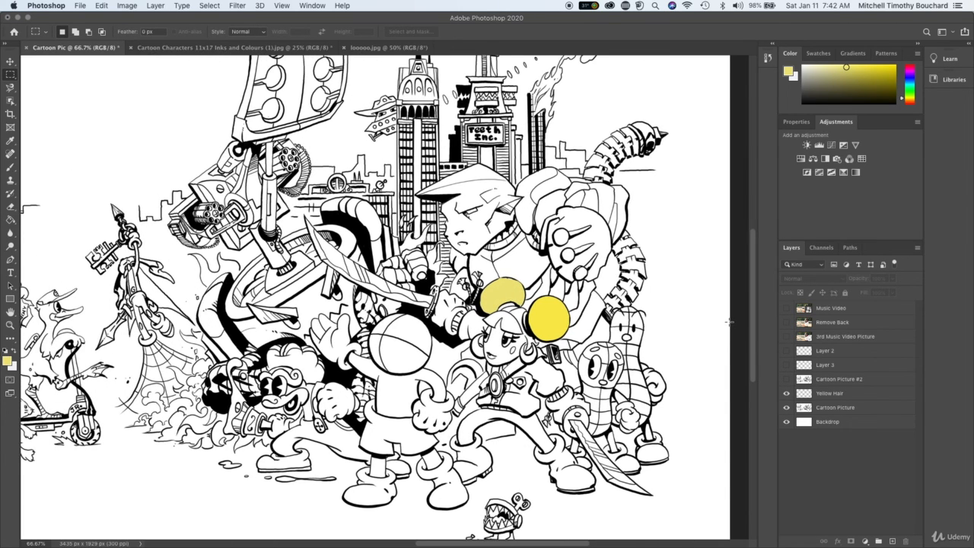
key("super+minus")
scroll(729, 324, "left", 5)
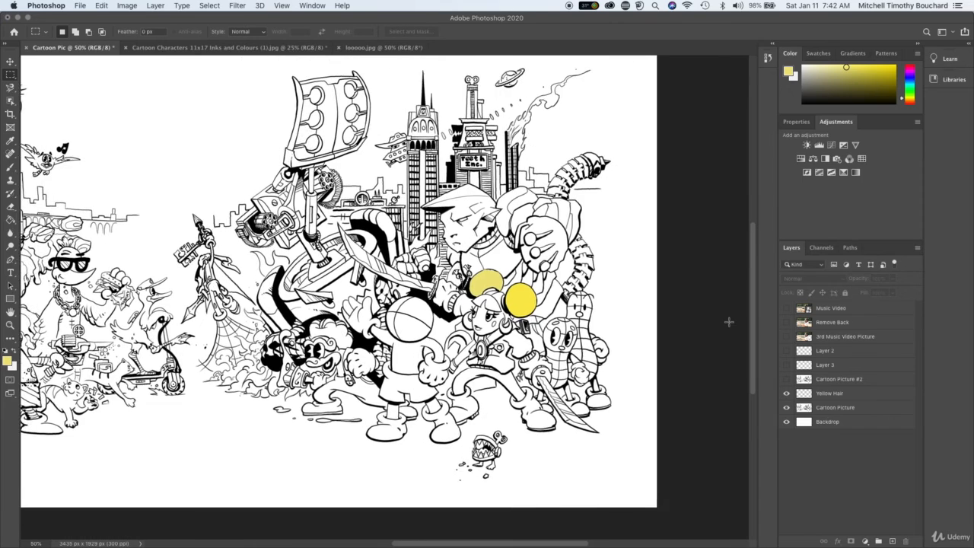
key("super+minus")
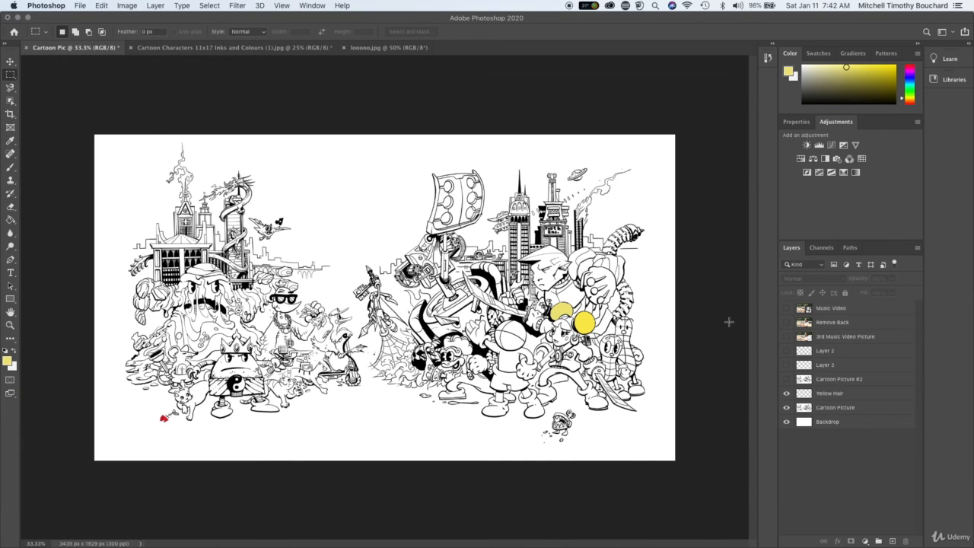